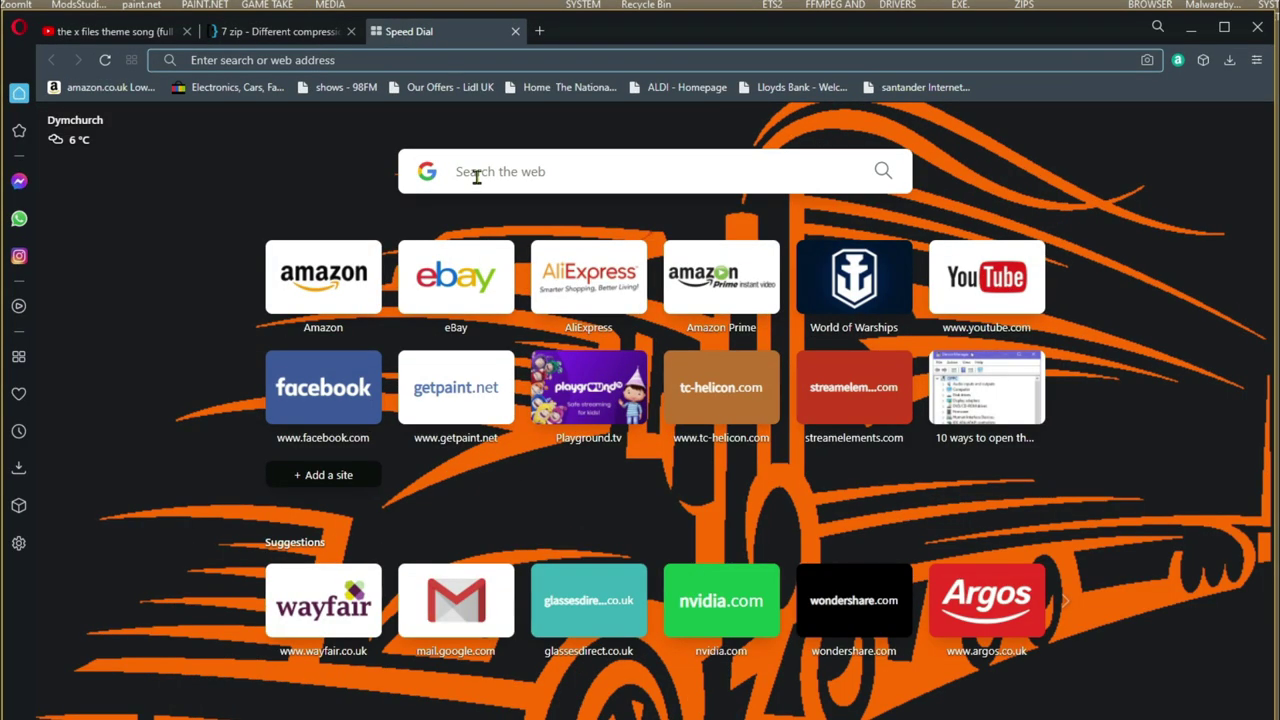
- Search Google for WINRAR, open win-rar.com and start the 64-bit WinRAR installer download
left_click(457, 174)
type("WINRAR")
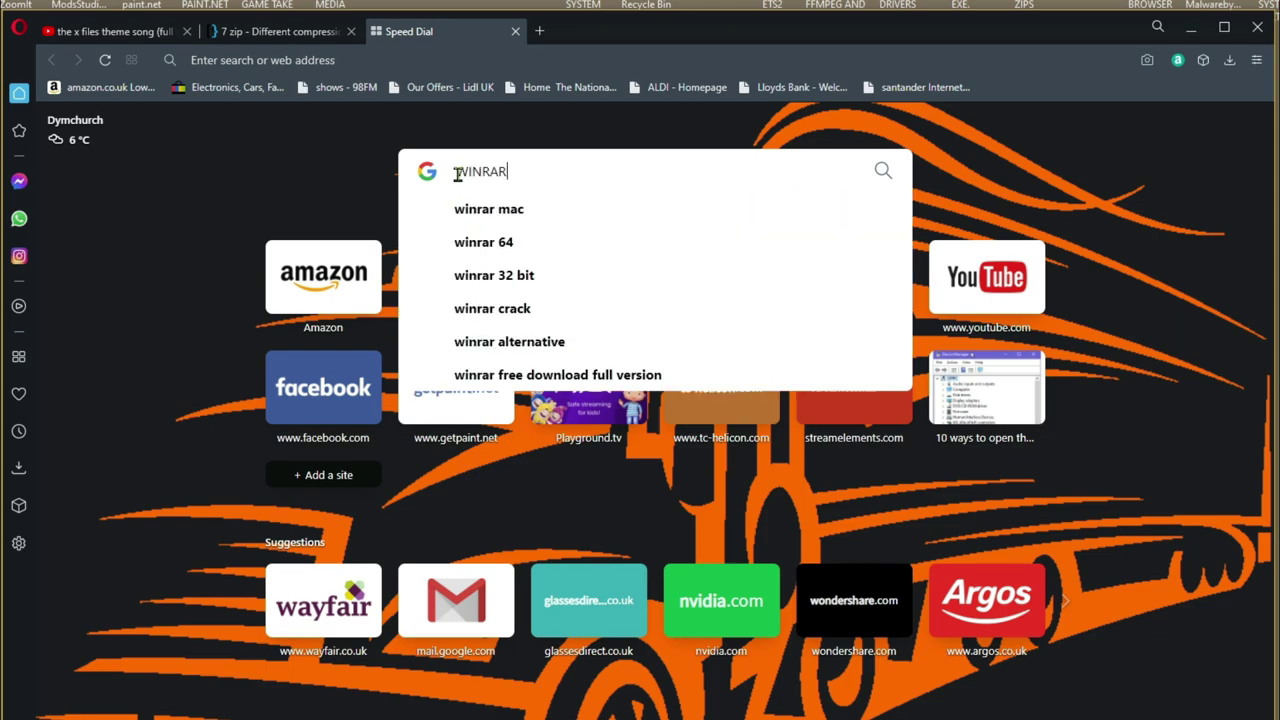
left_click(883, 171)
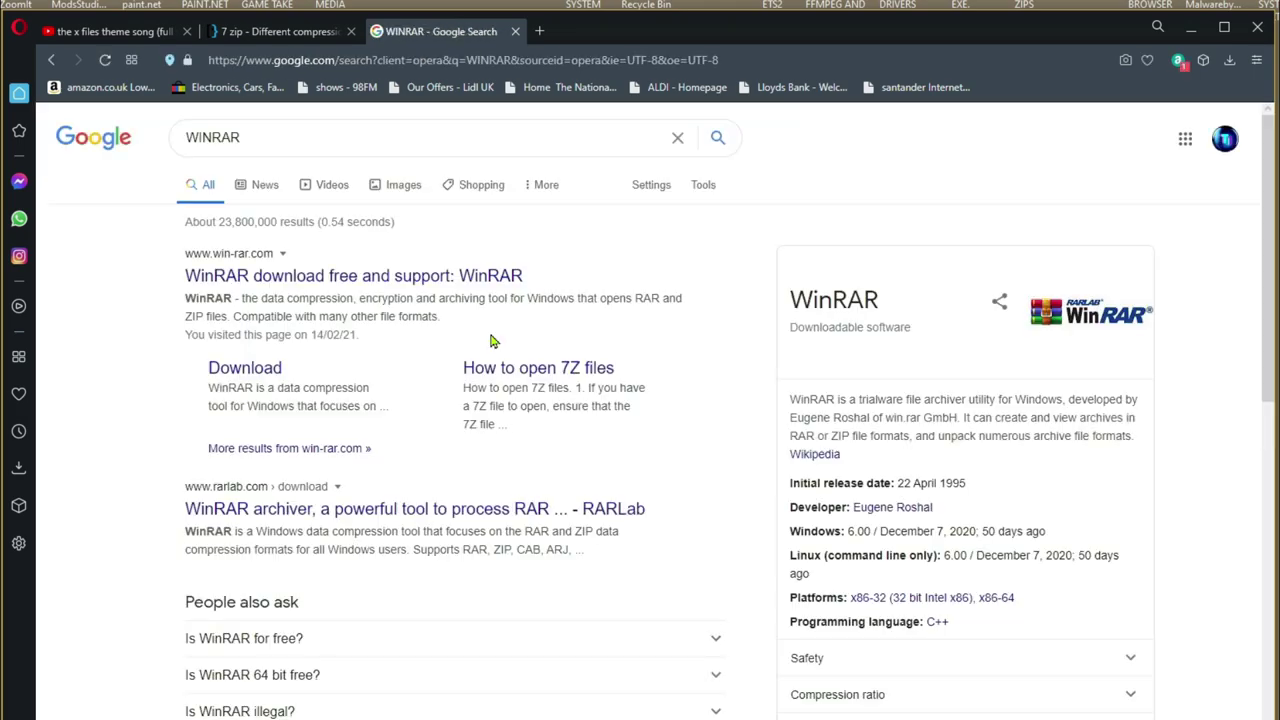
left_click(309, 280)
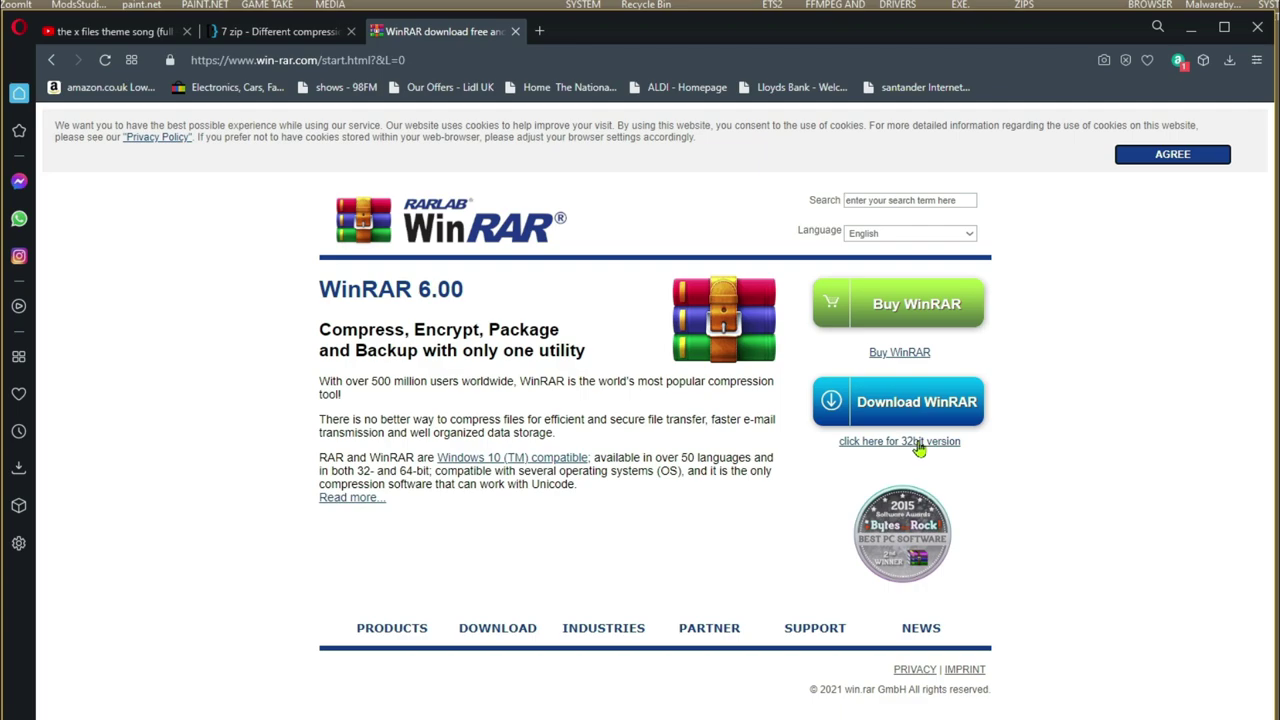
left_click(916, 410)
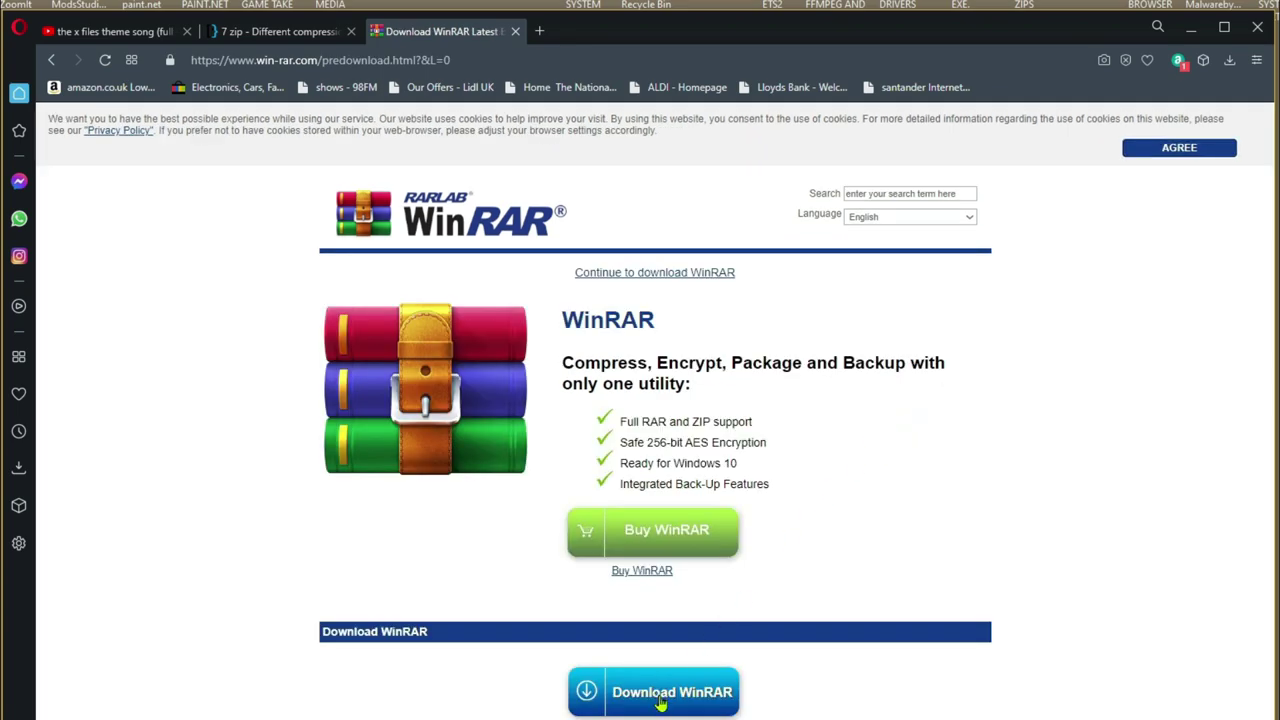
left_click(660, 705)
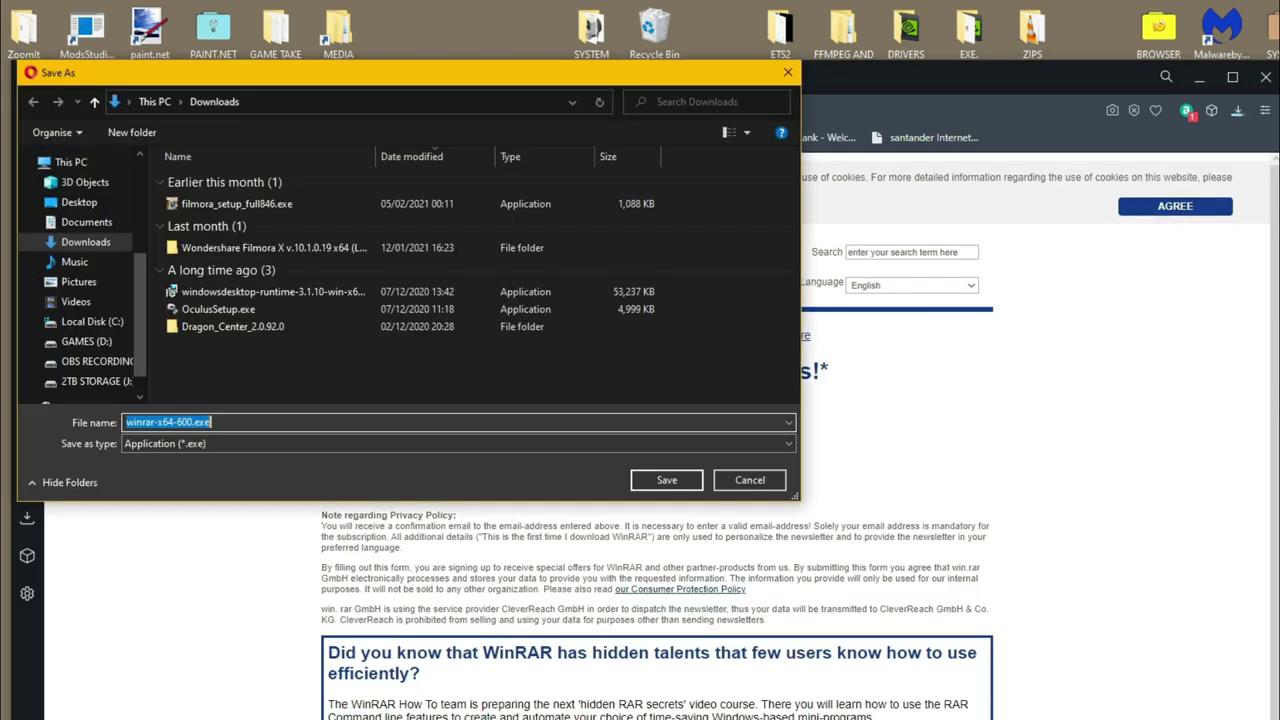
- Save the installer to Downloads, then move winrar-x64-600.exe onto the desktop
left_click(667, 481)
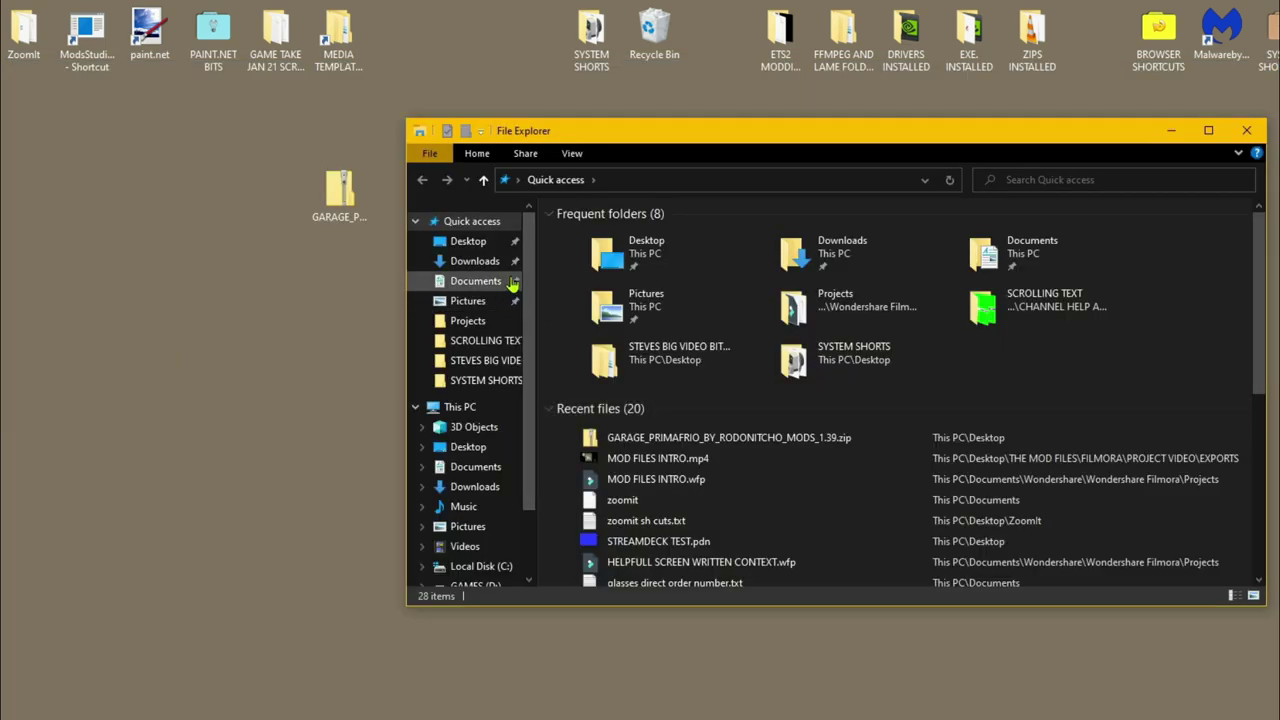
left_click(488, 268)
left_click_drag(622, 256, 316, 348)
key("alt+F4")
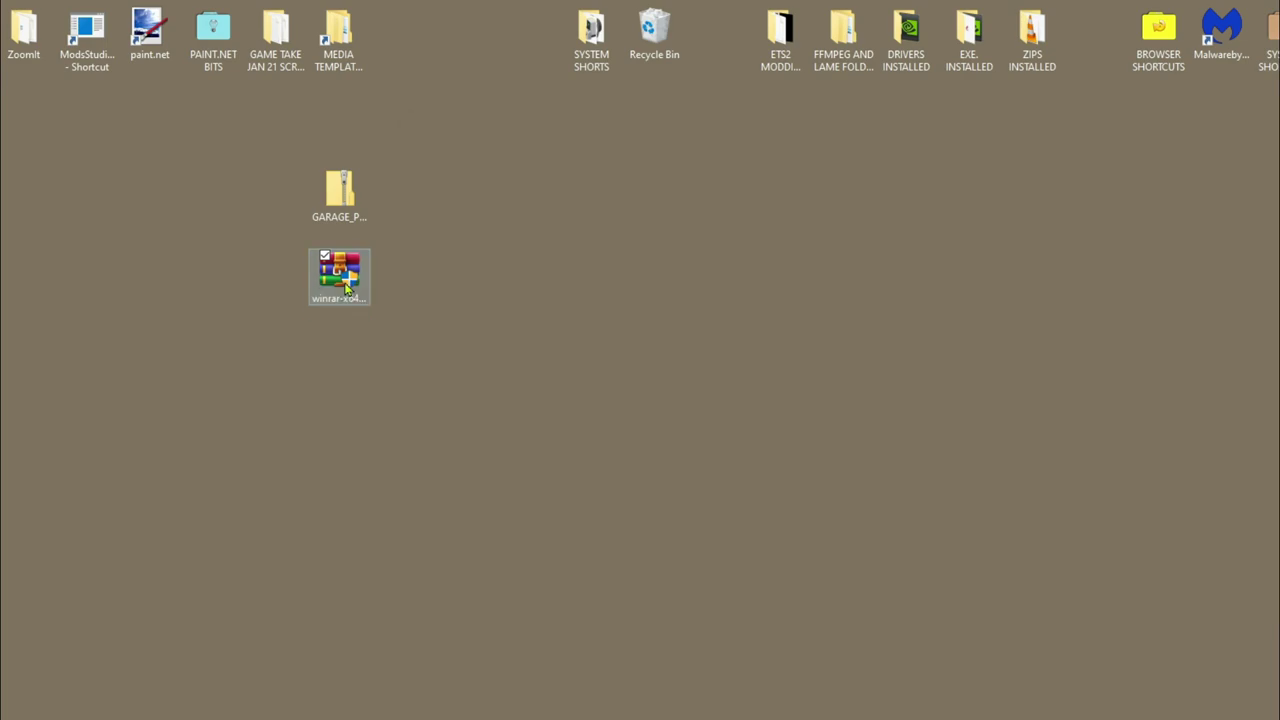
- Scan winrar-x64-600.exe with Malwarebytes and dismiss the clean 0-threat result
right_click(344, 286)
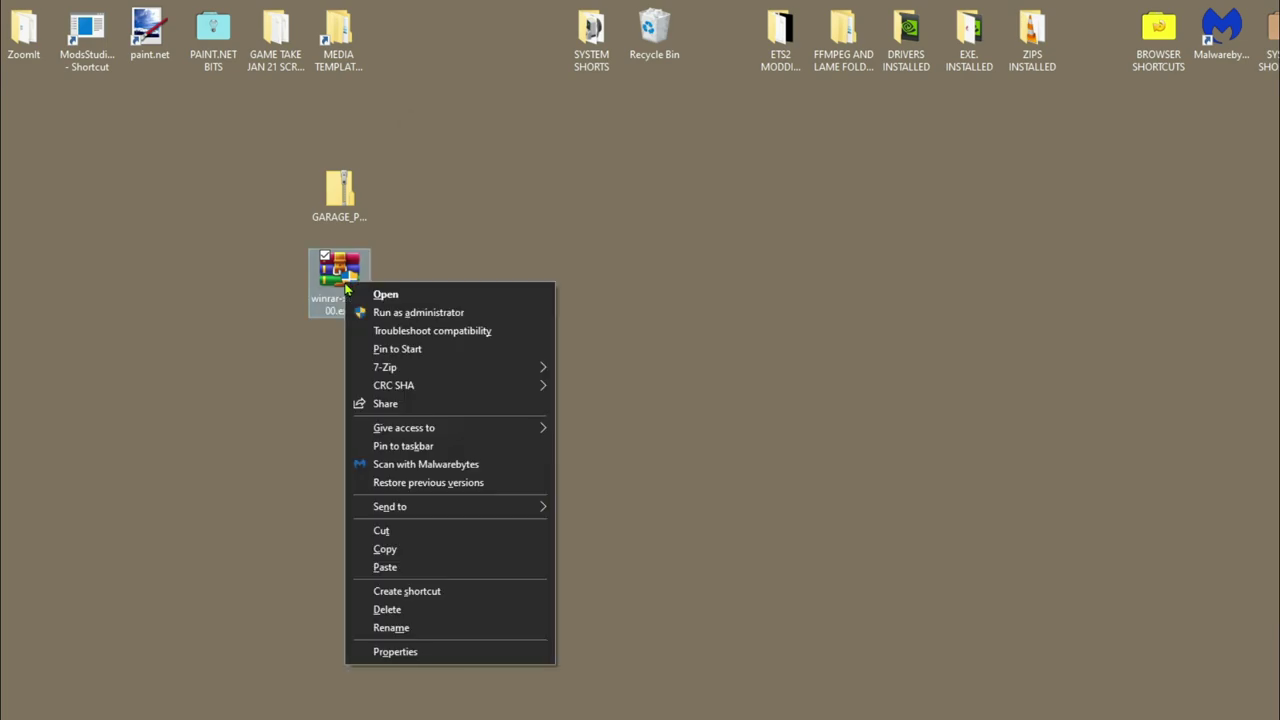
left_click(424, 466)
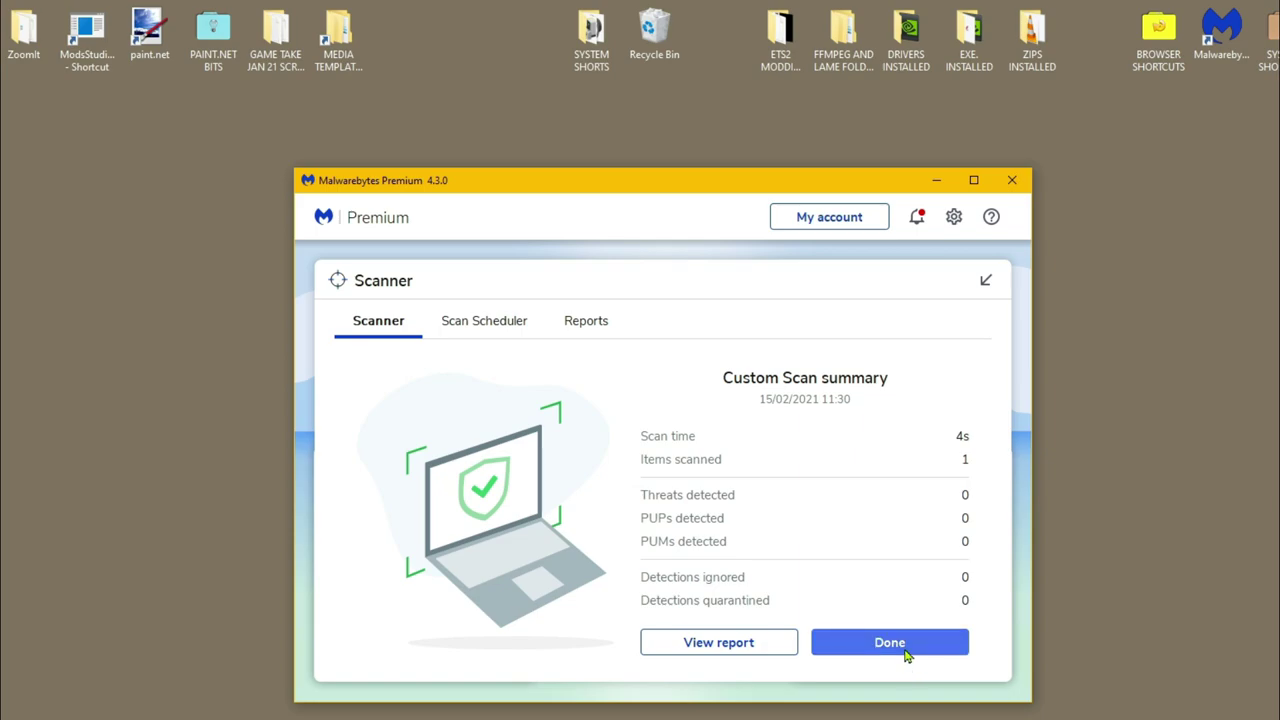
left_click(906, 650)
left_click(334, 276)
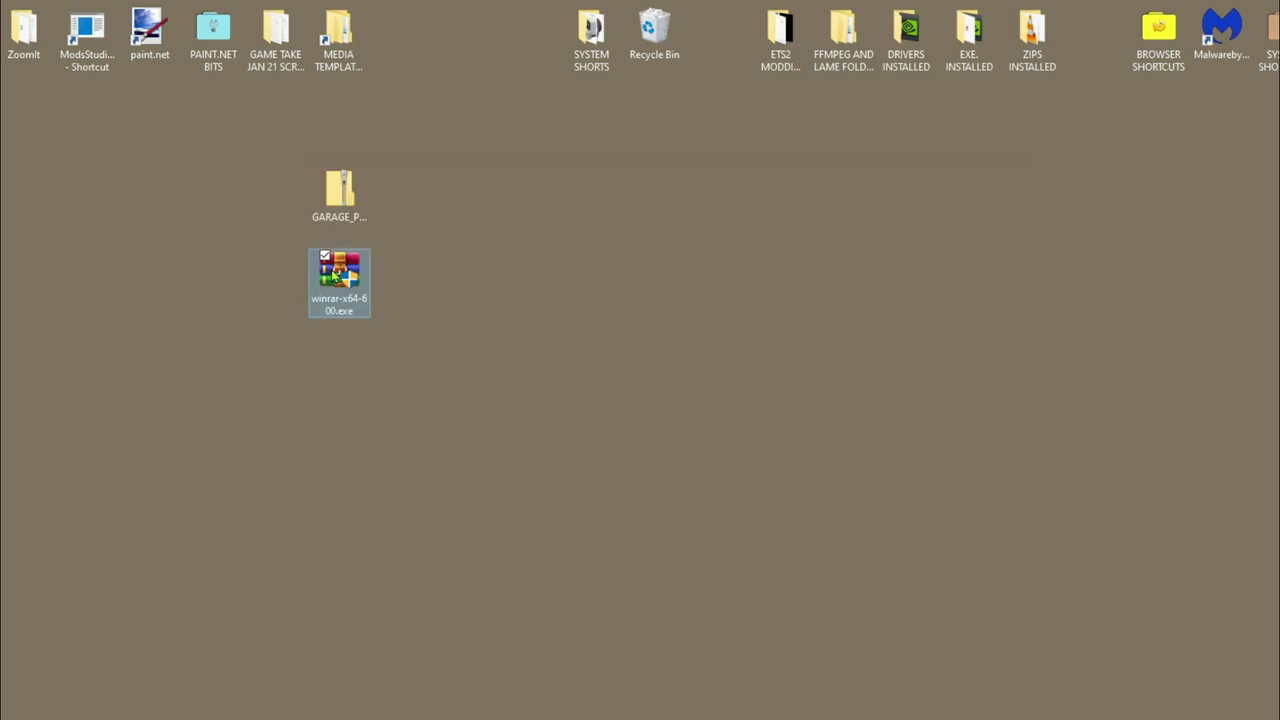
- Install WinRAR 6.00, approving UAC and keeping the default file associations
double_click(334, 276)
left_click(603, 556)
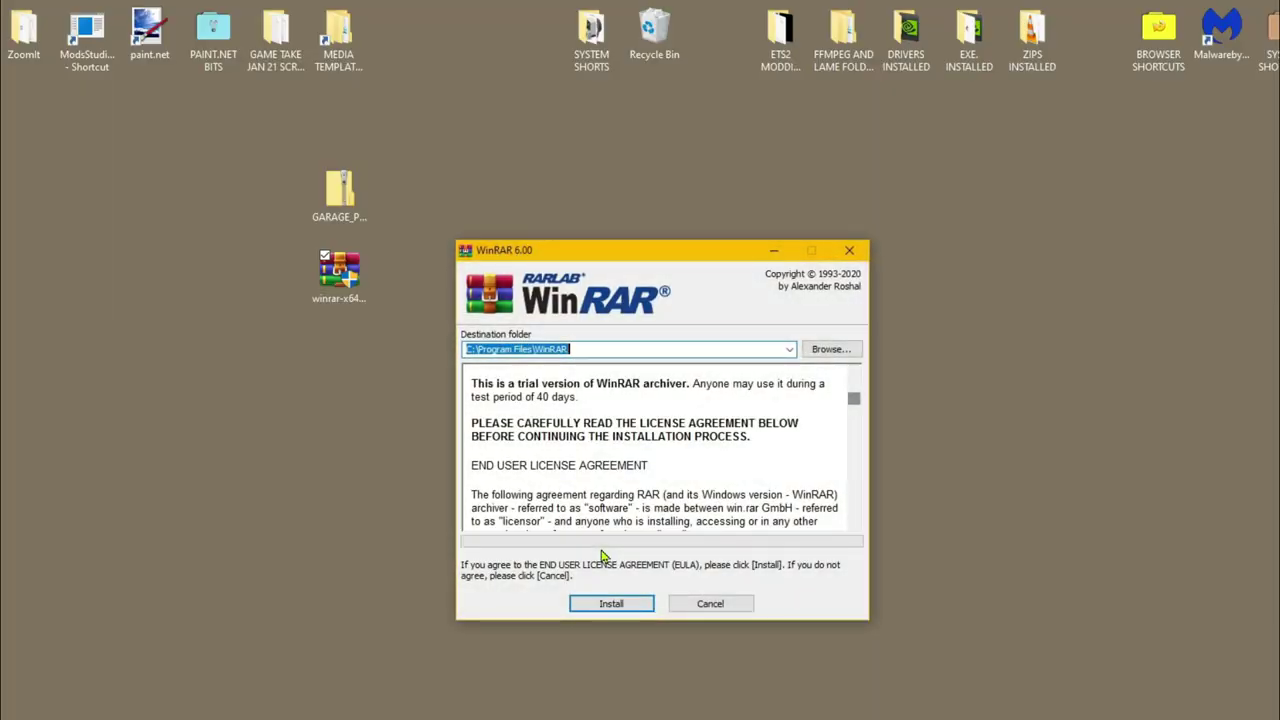
left_click(612, 605)
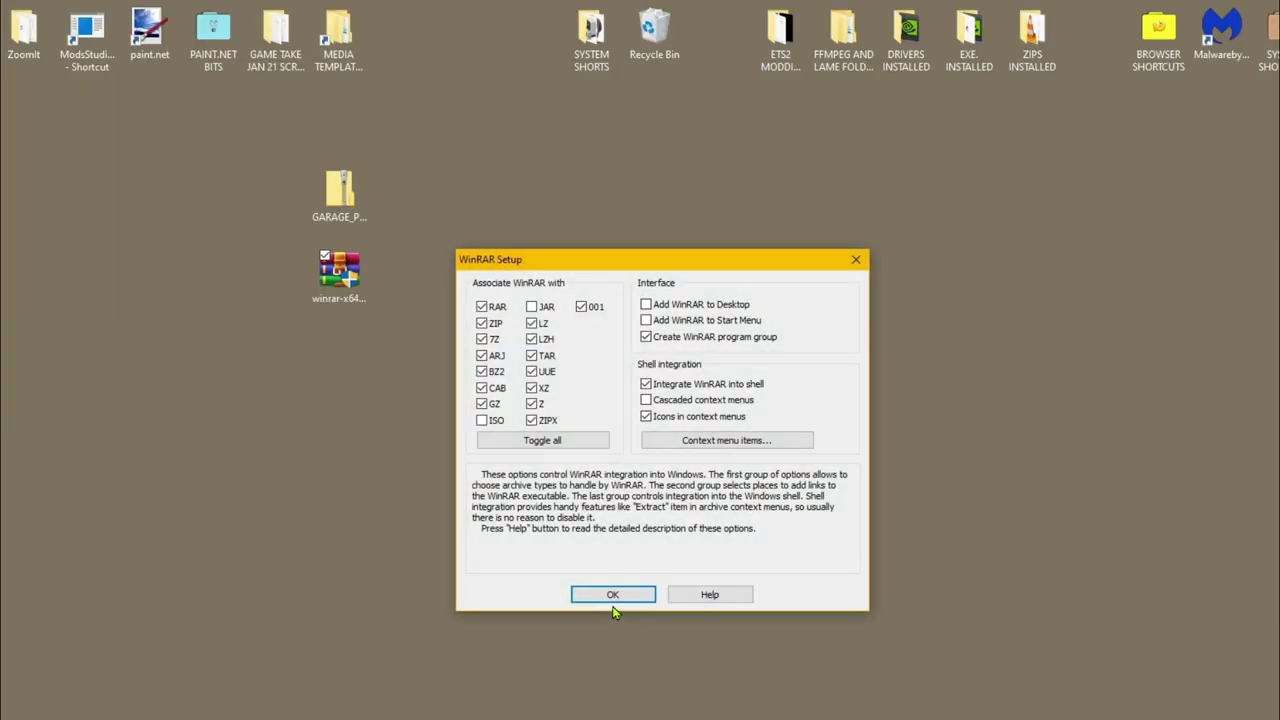
left_click(613, 596)
left_click(685, 596)
- Put a WinRAR shortcut on the desktop and move the installer into the EXE INSTALLED folder
left_click_drag(600, 285, 20, 150)
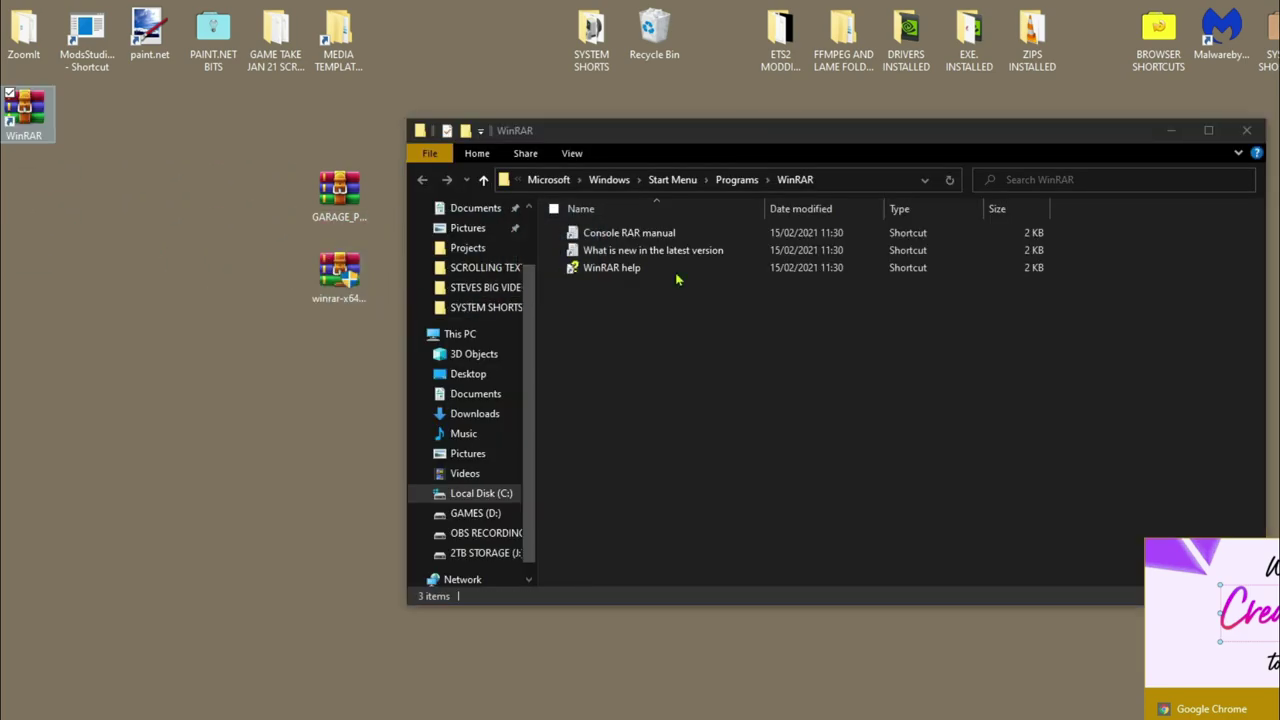
left_click(1249, 132)
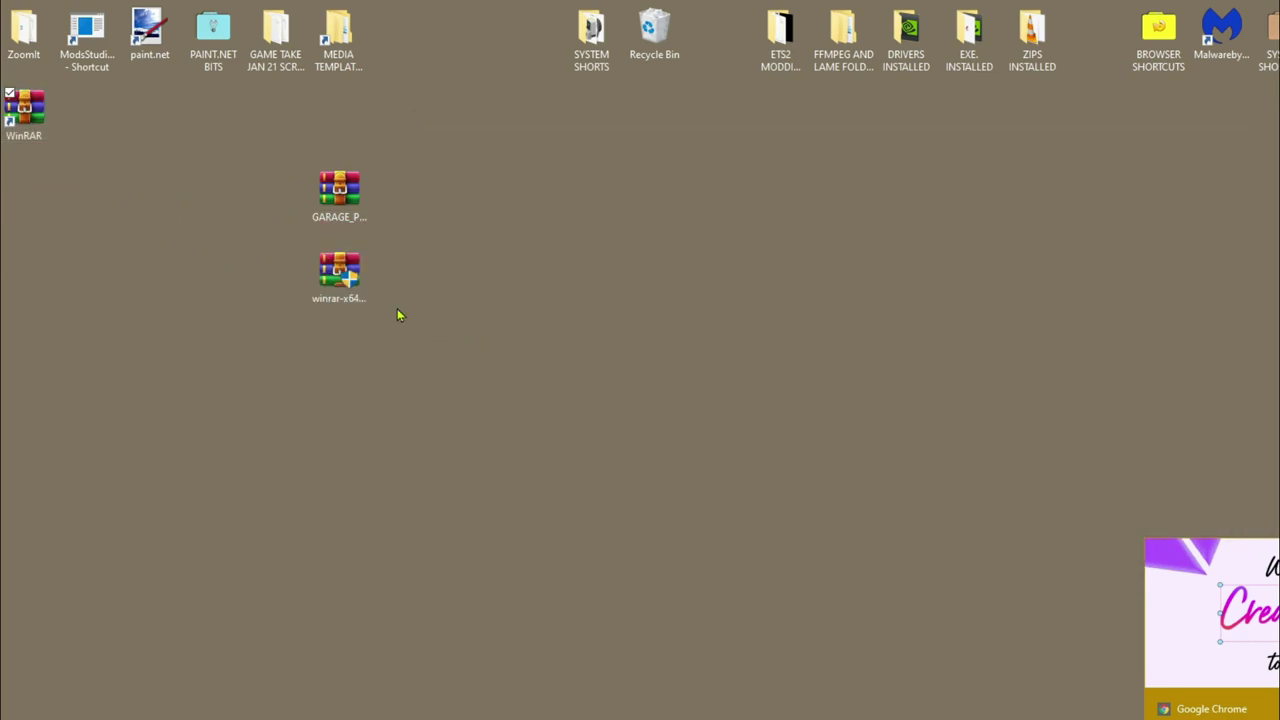
left_click_drag(329, 277, 971, 29)
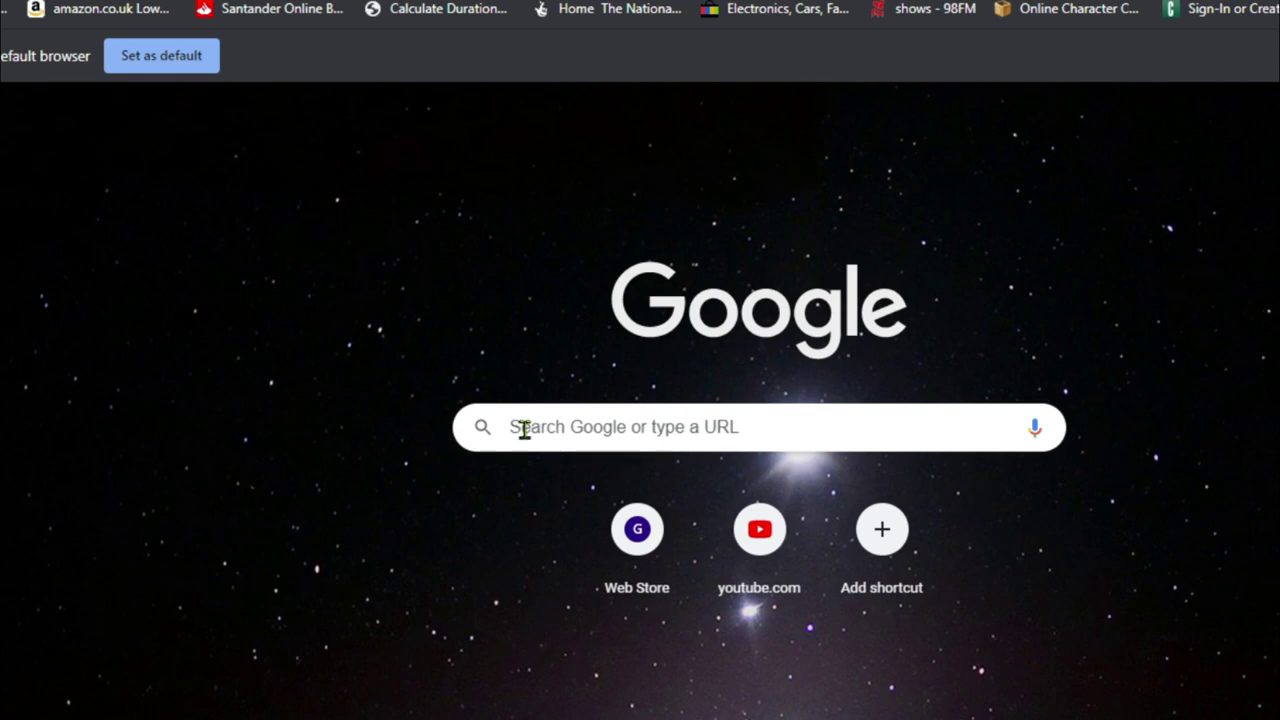
- Search 'BIG GARAGE MOD ETS2', download Big_Garage_V1.28.zip from ets2.lt, then close Chrome
left_click(524, 429)
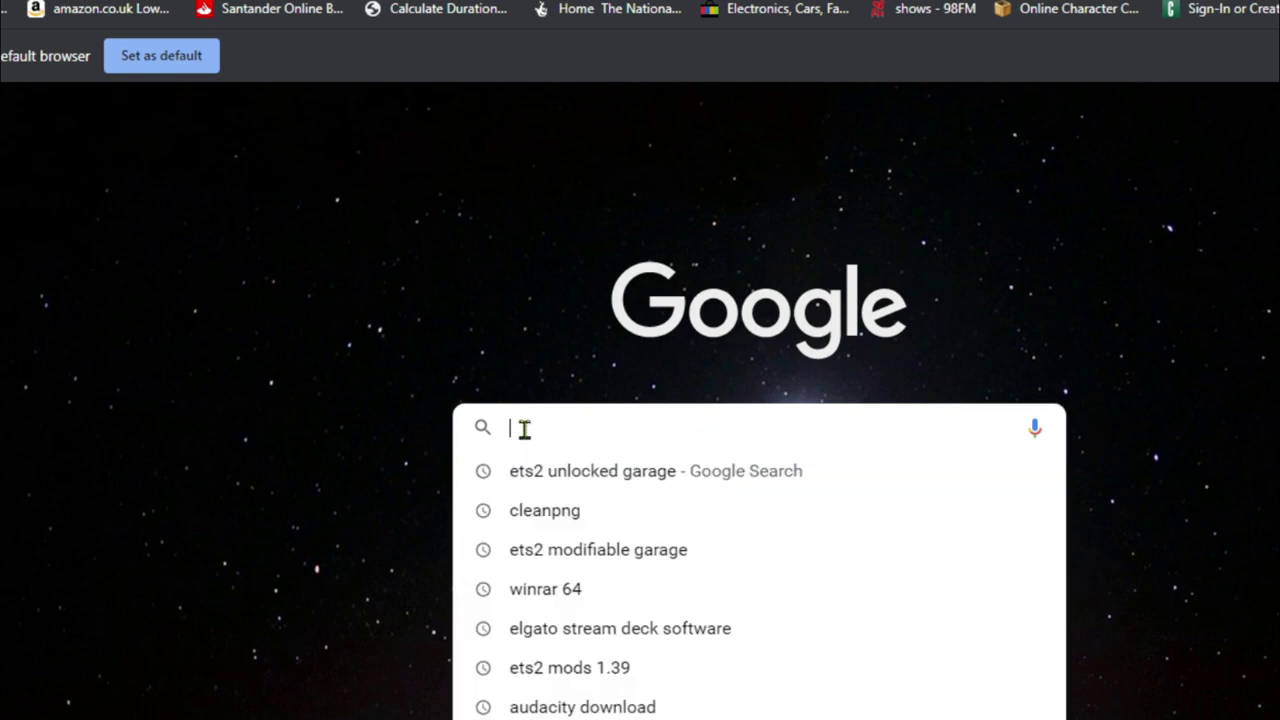
type("BIG GARAGE")
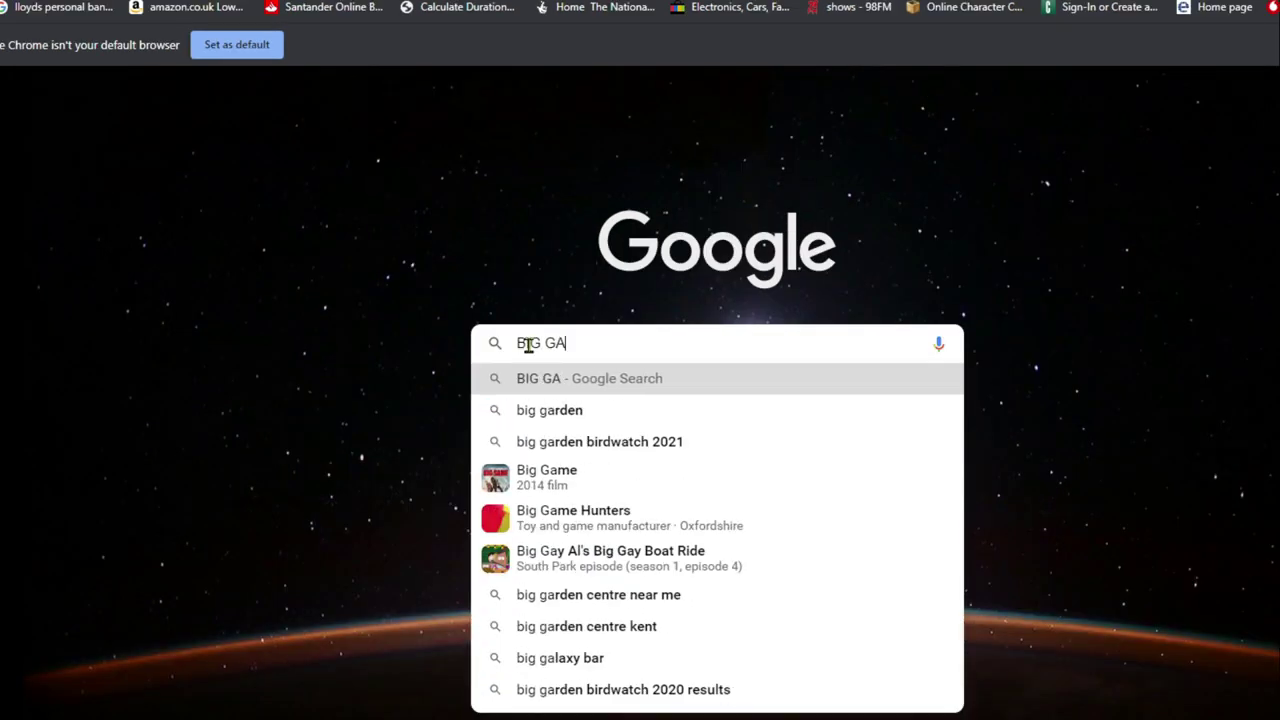
type(" MOD ETS2")
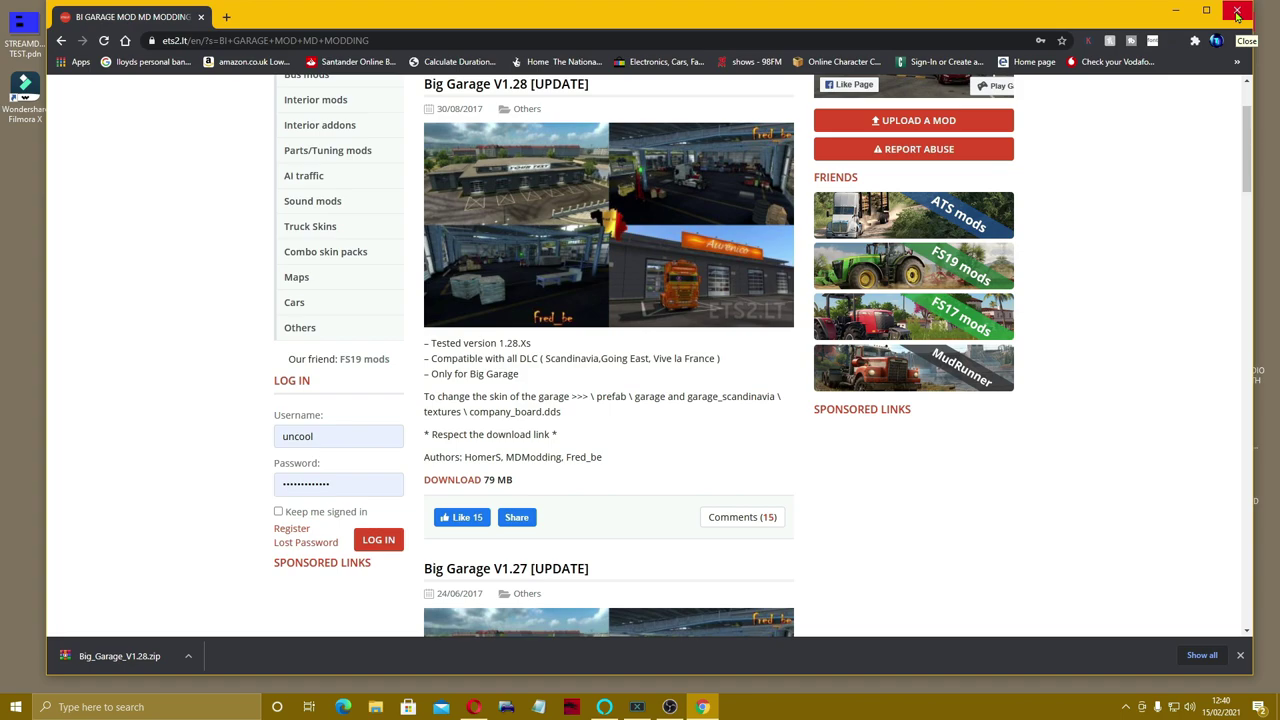
left_click(1237, 12)
- Move Big_Garage_V1.28.zip from Downloads onto the desktop and copy it
left_click(379, 707)
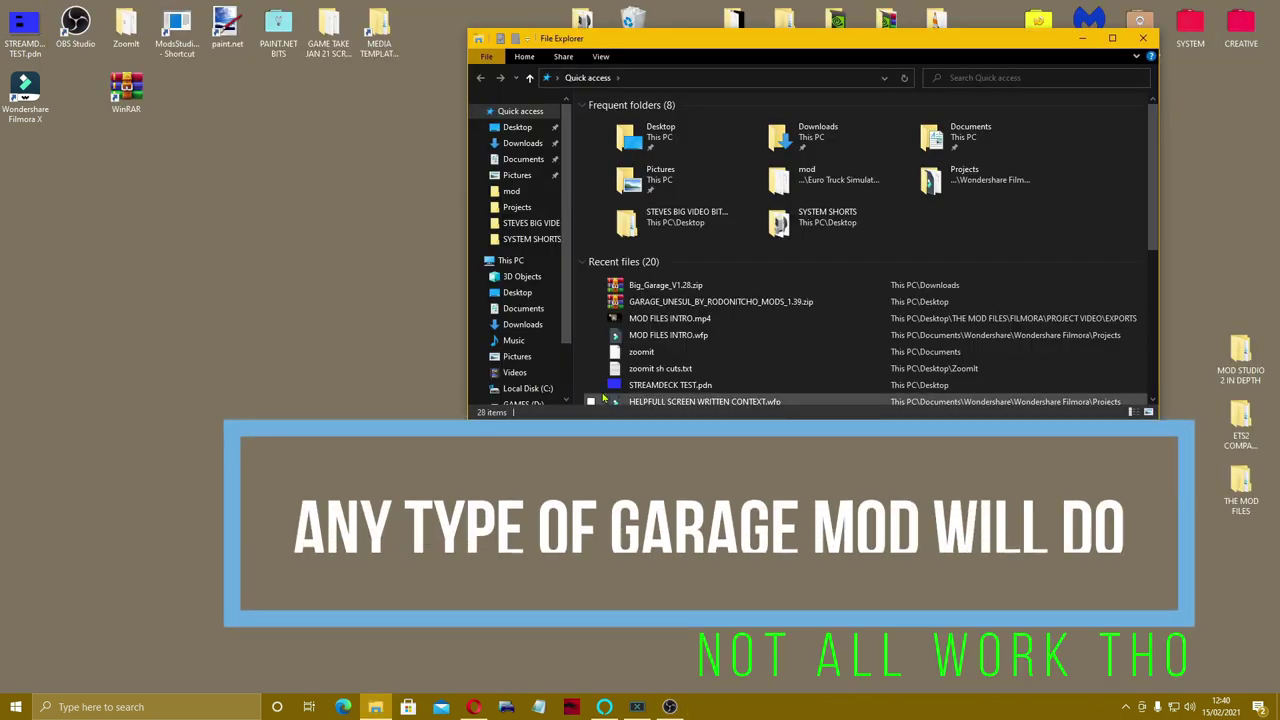
left_click(549, 145)
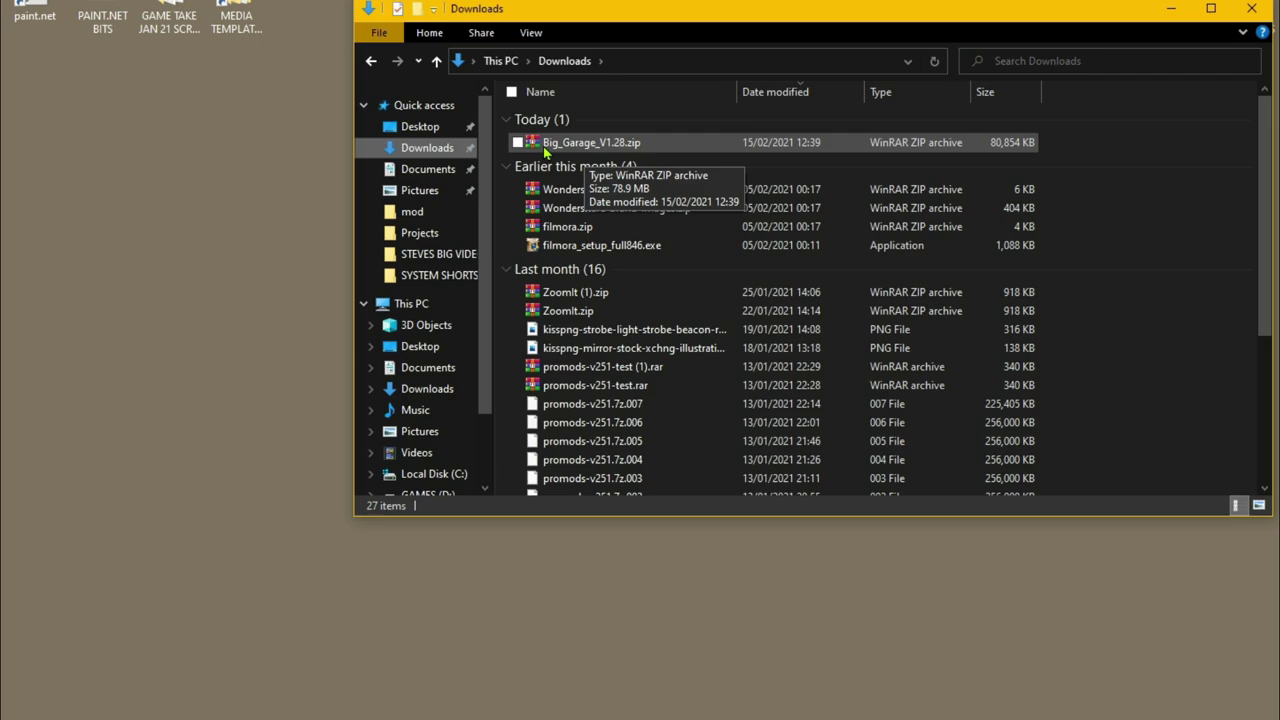
left_click_drag(610, 142, 366, 161)
left_click_drag(219, 172, 219, 172)
right_click(247, 75)
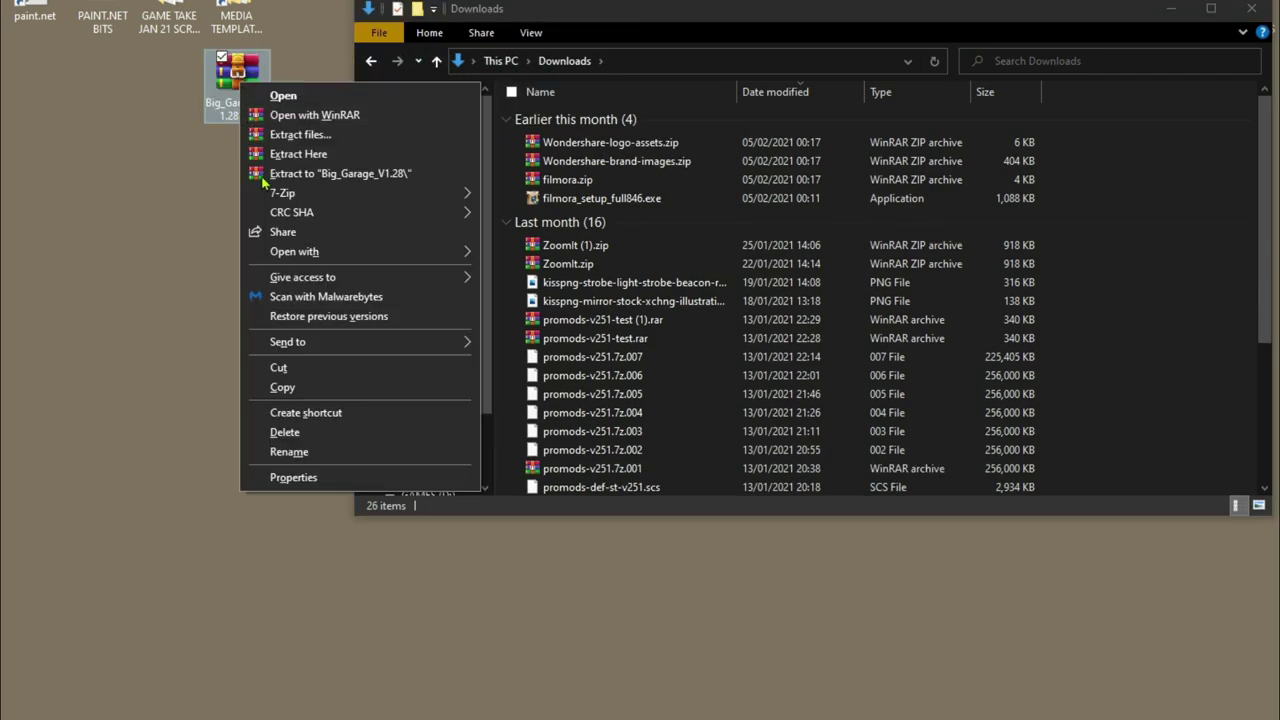
left_click(283, 388)
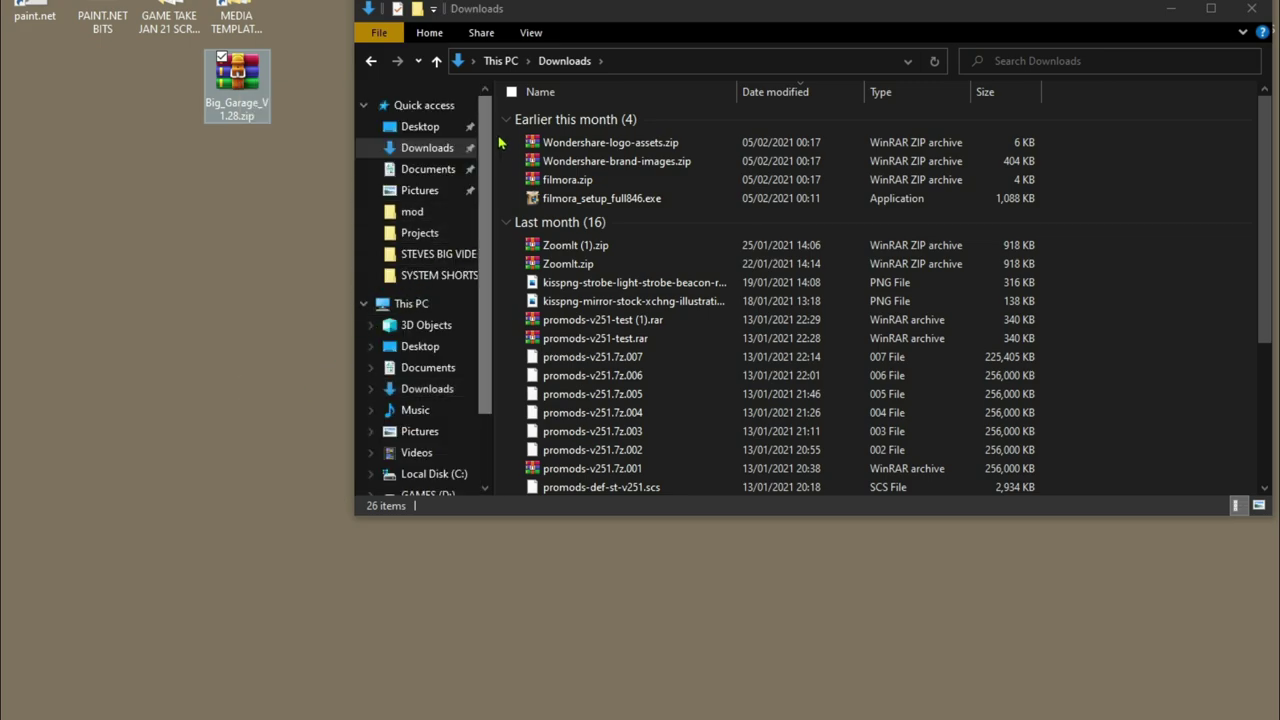
- Paste the zip into Documents > Euro Truck Simulator 2 > mod and close the window
left_click(419, 175)
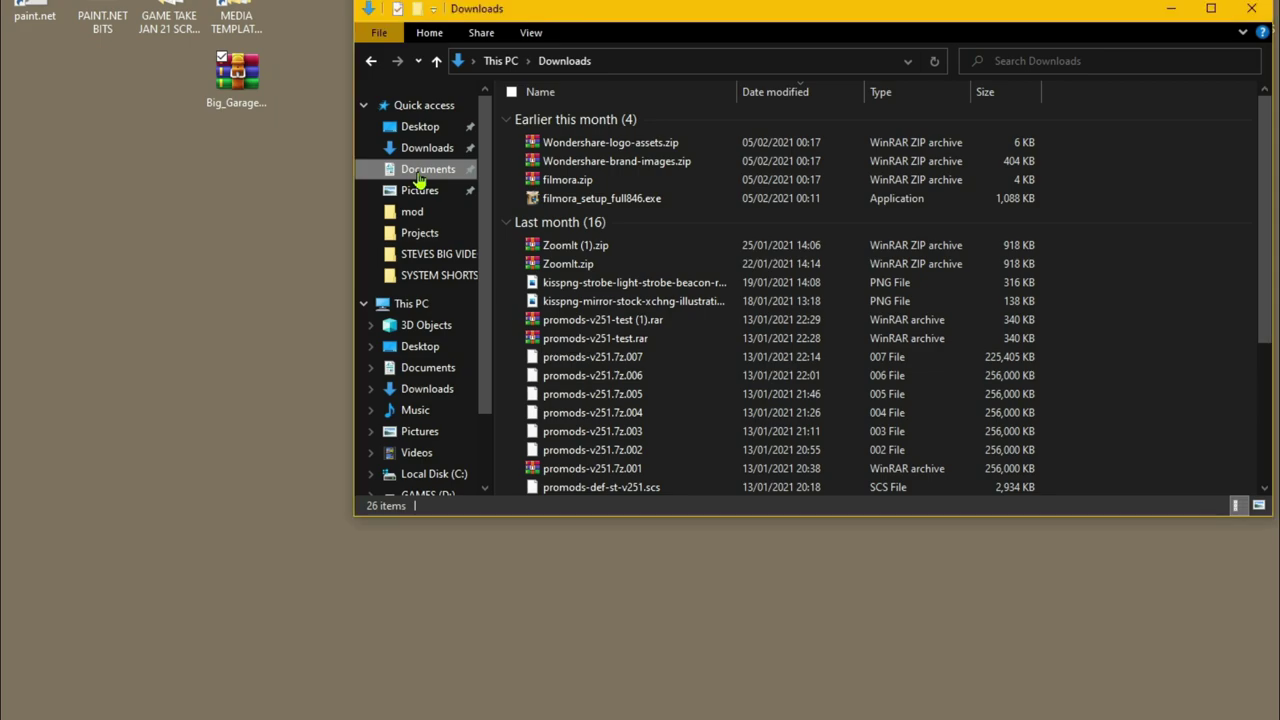
double_click(606, 178)
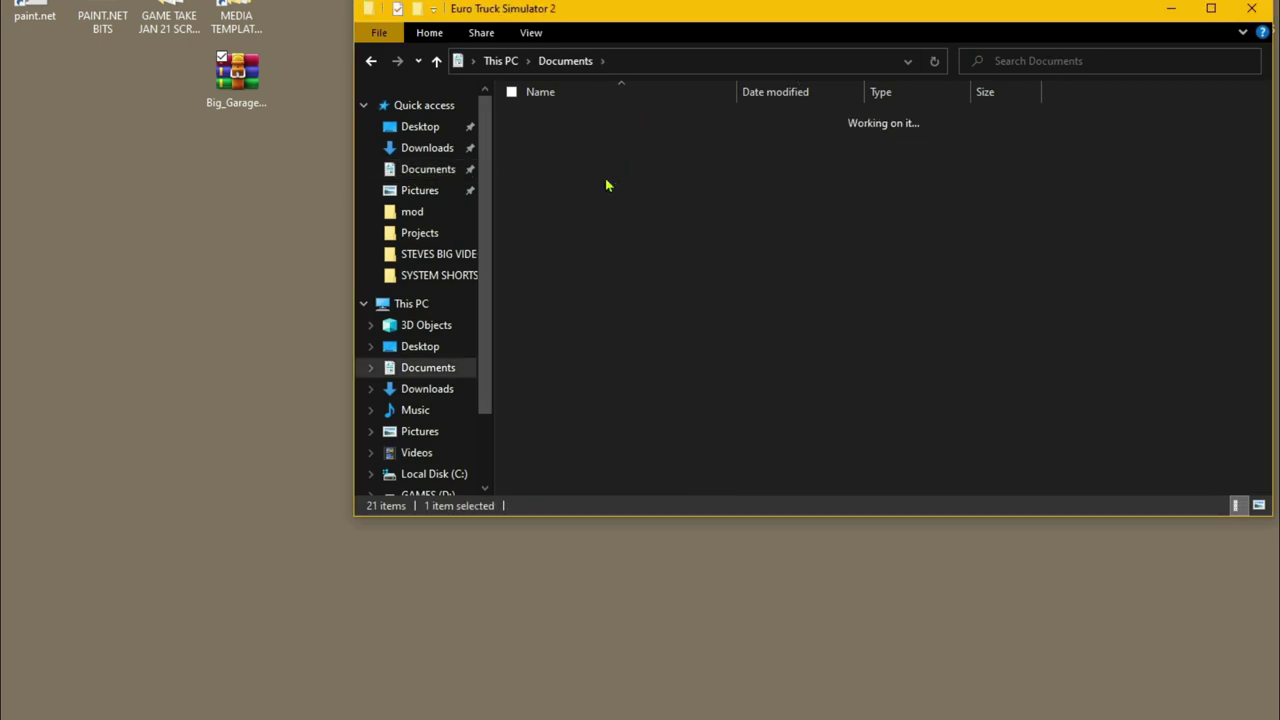
double_click(600, 136)
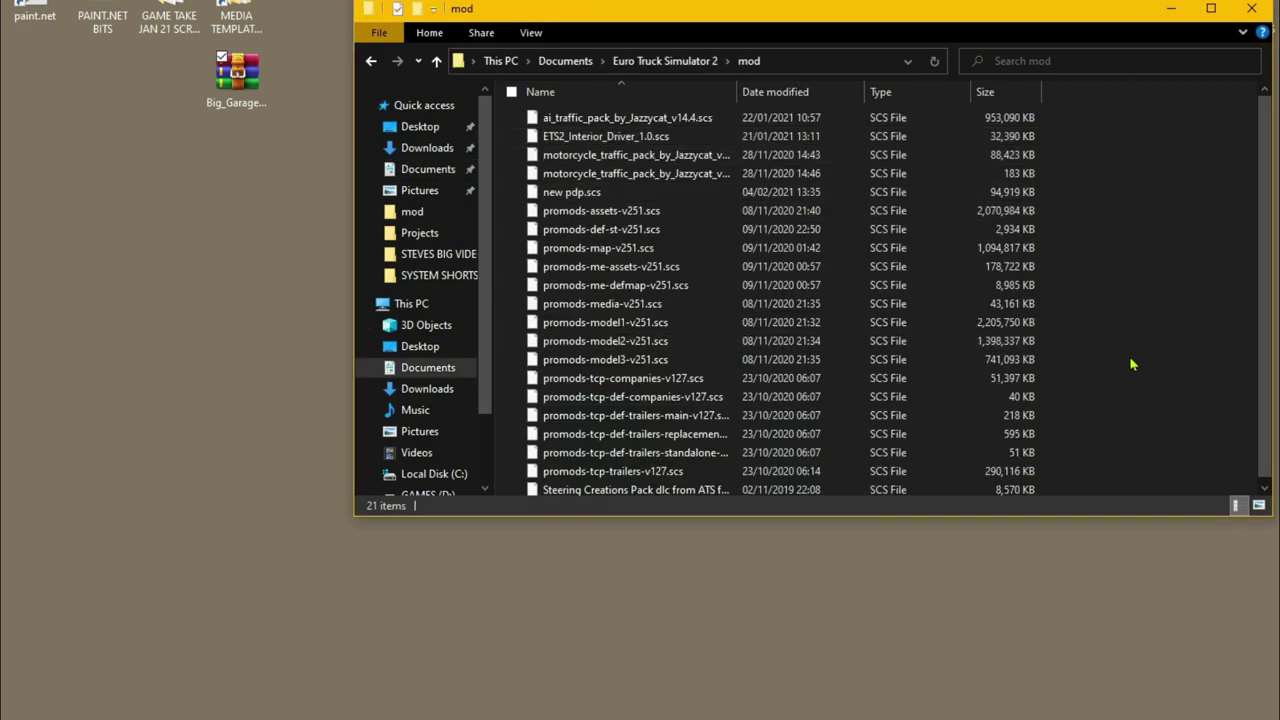
right_click(1175, 388)
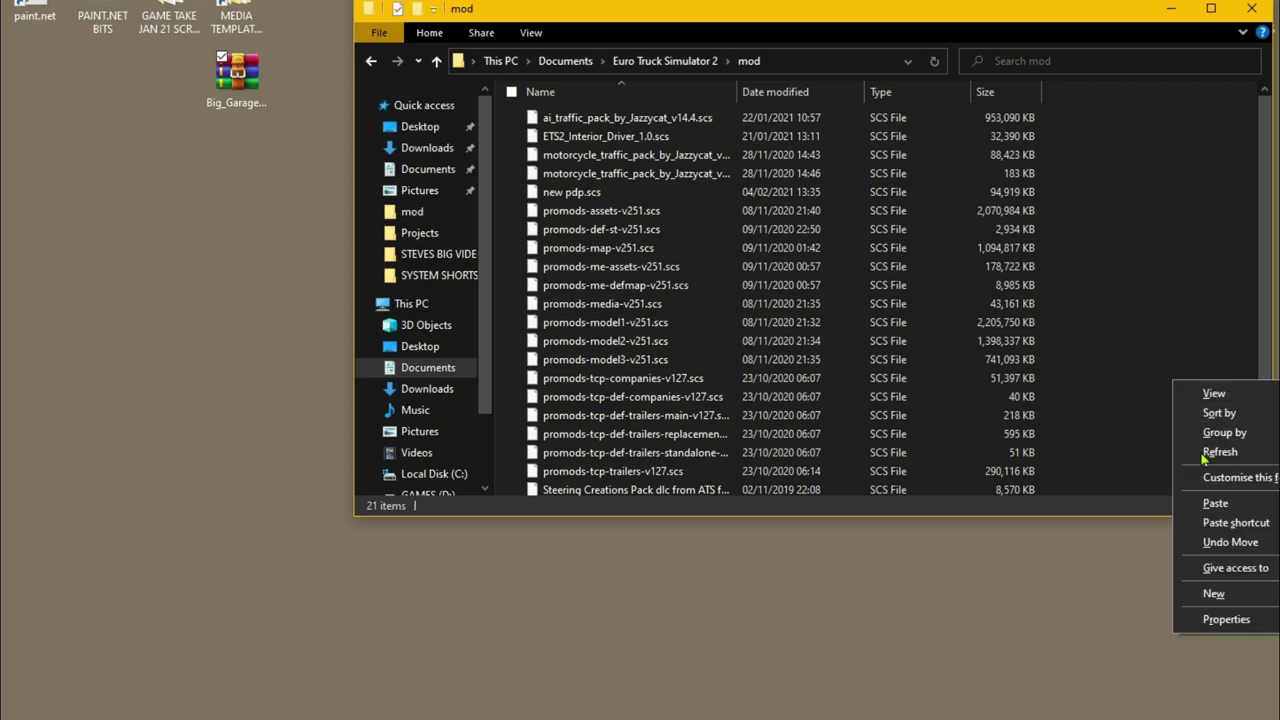
left_click(1212, 503)
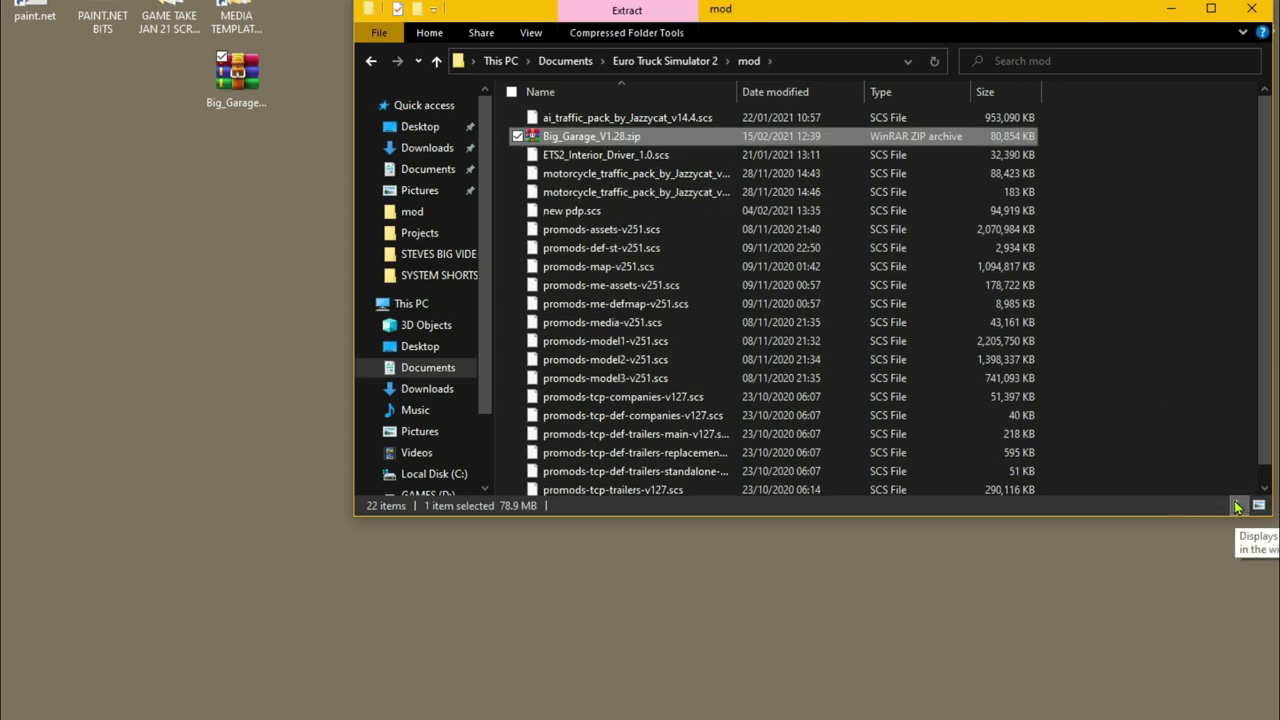
left_click(1251, 8)
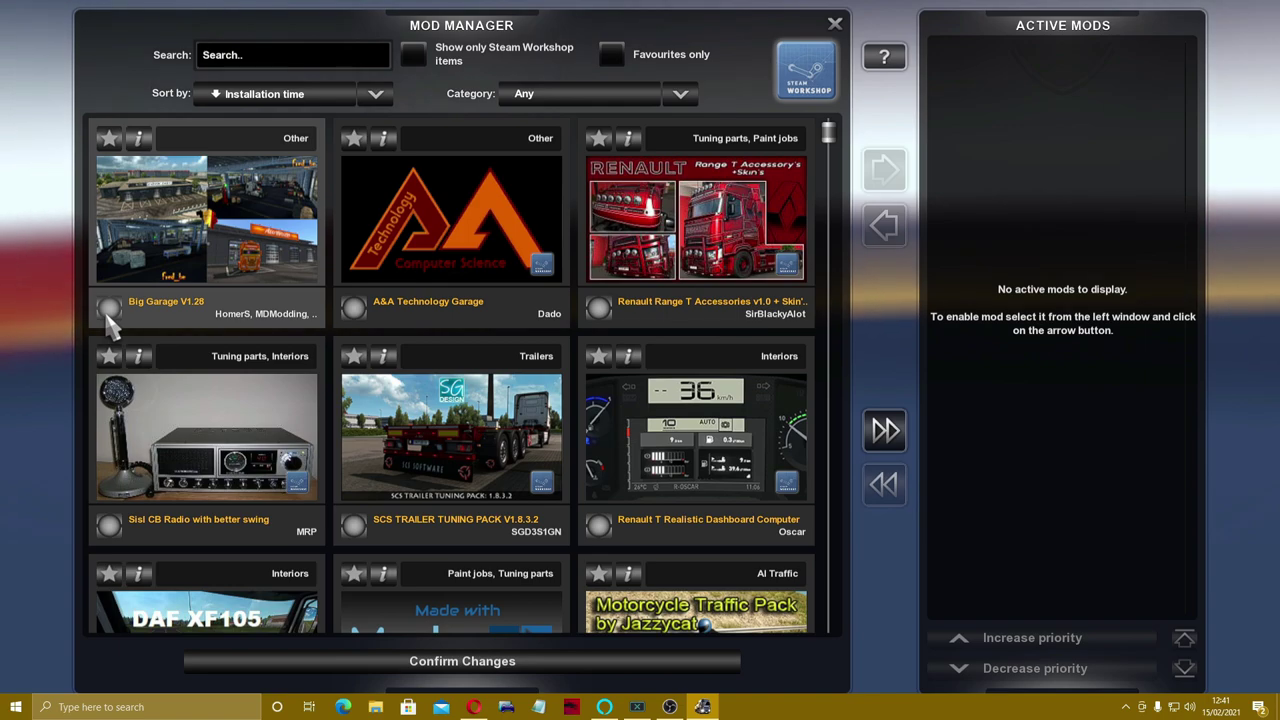
- Activate Big Garage V1.28 in Mod Manager, continue the saved game, then bring up the Esc menu
left_click(110, 322)
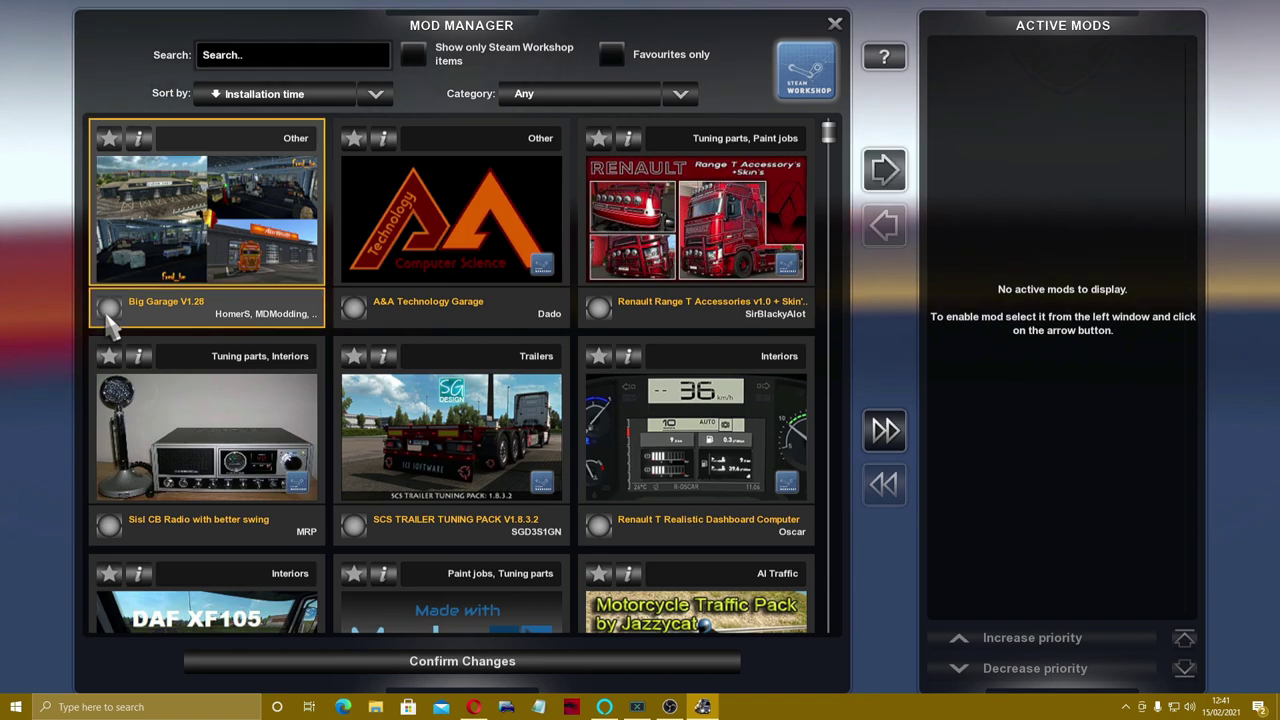
left_click(885, 172)
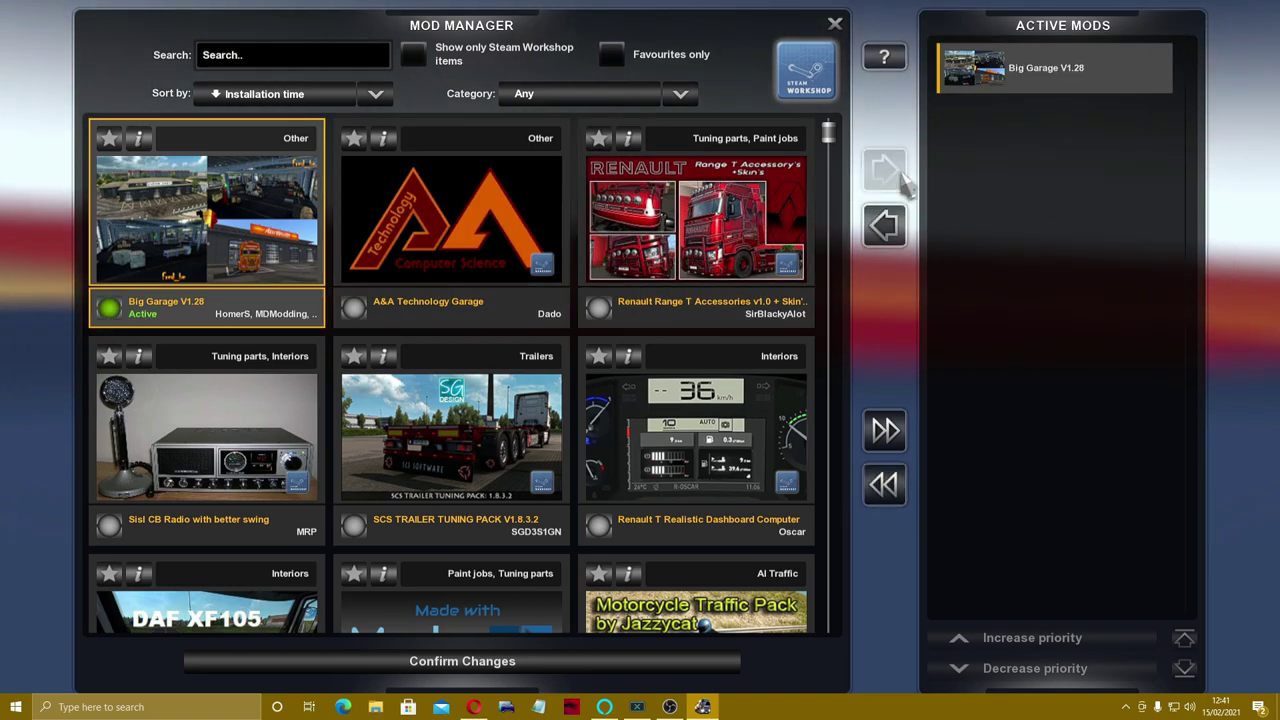
left_click(447, 662)
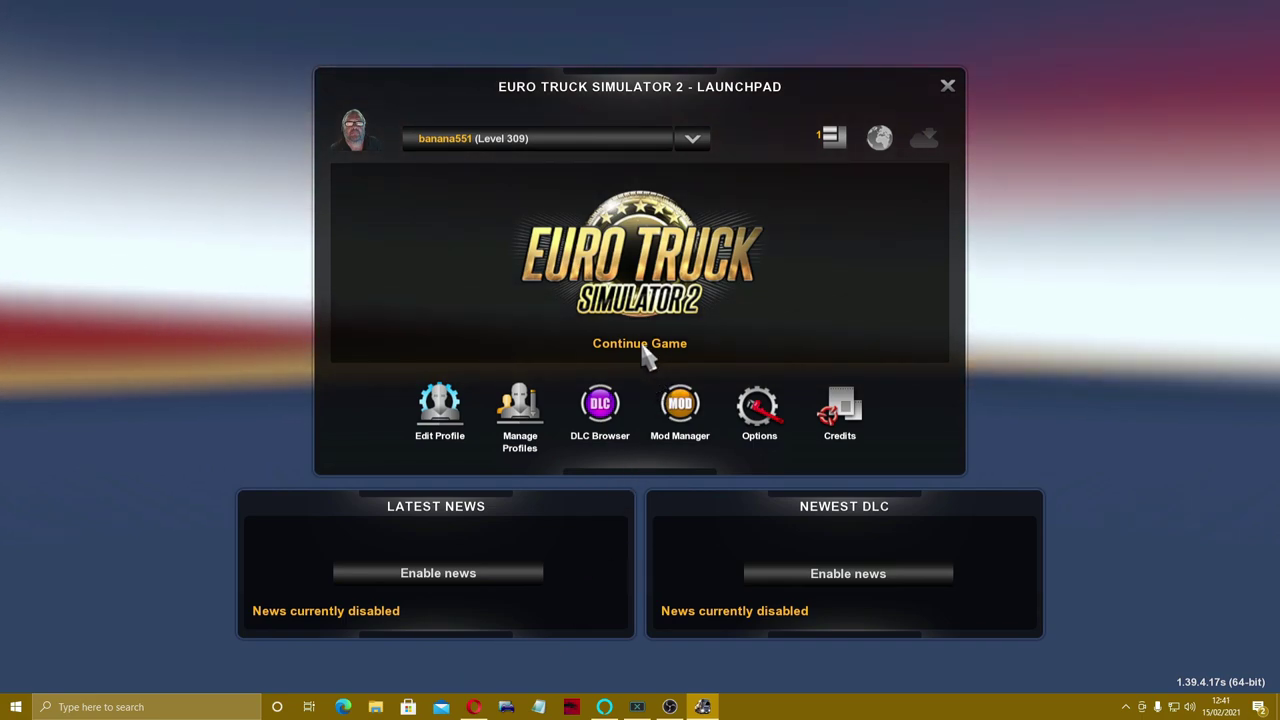
left_click(645, 352)
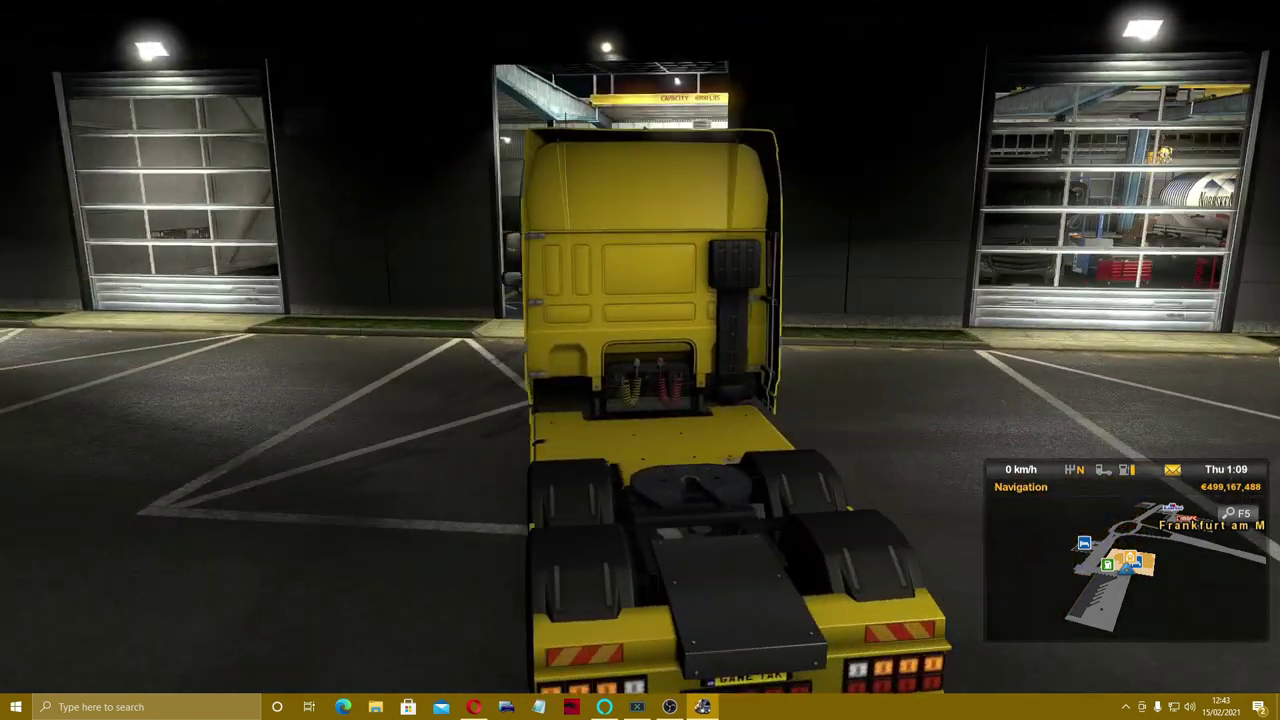
key("Escape")
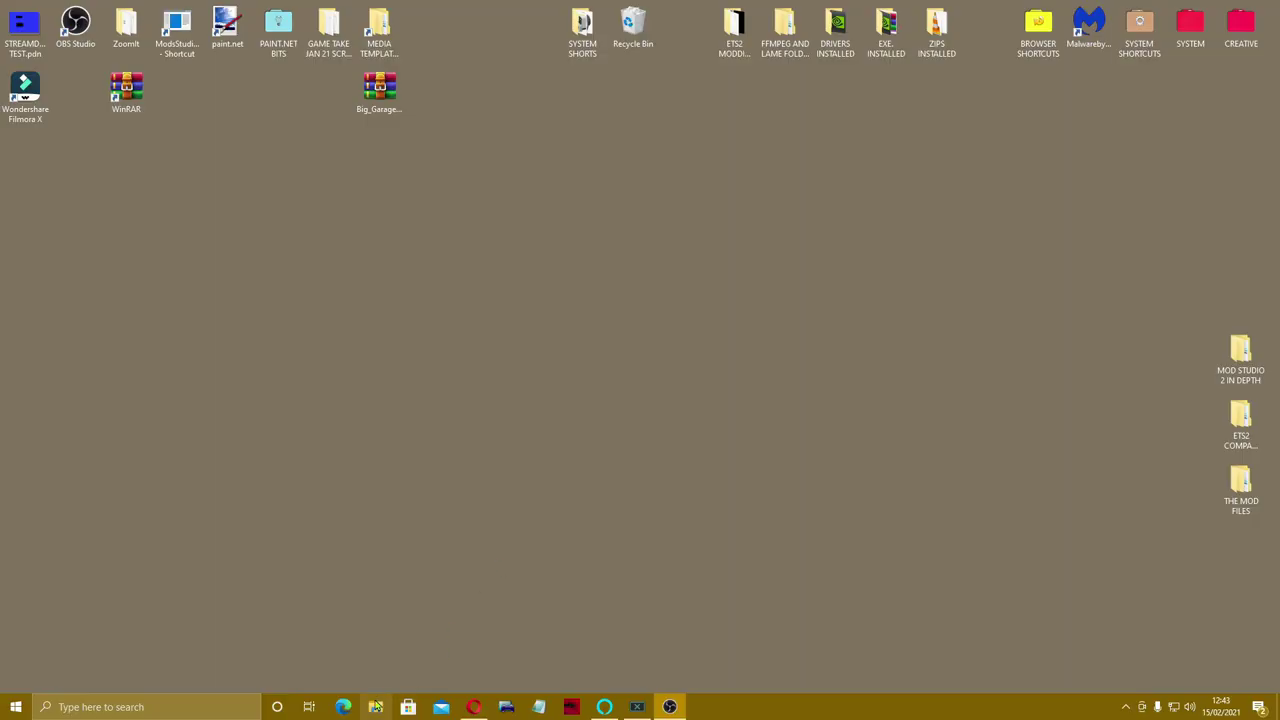
- Open Big_Garage_V1.28.zip in WinRAR from Documents > Euro Truck Simulator 2 > mod
key("super+e")
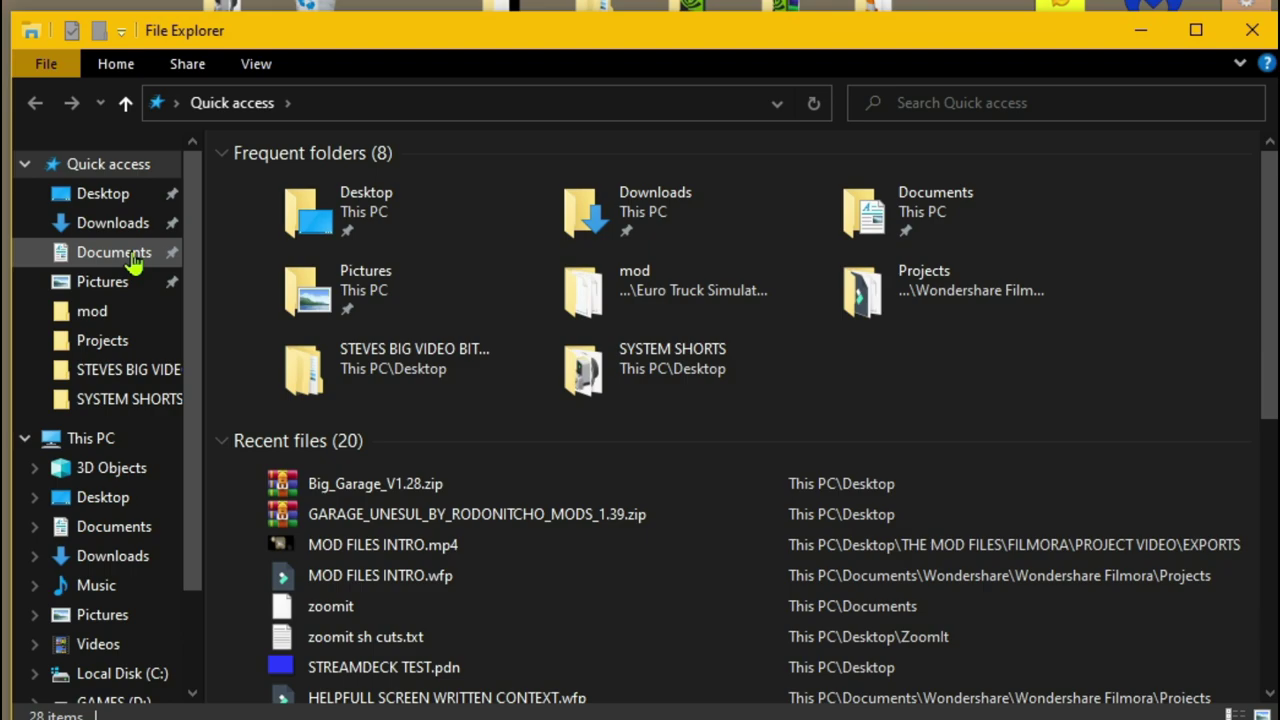
left_click(134, 255)
double_click(340, 253)
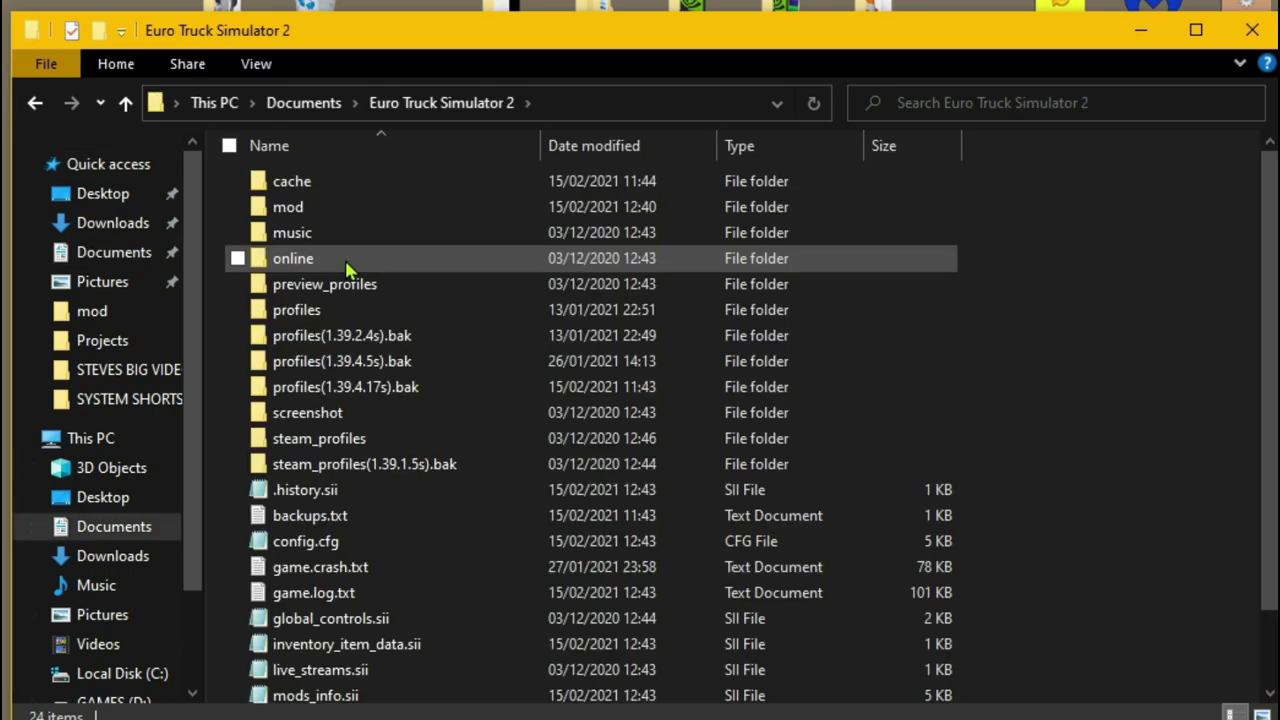
double_click(365, 212)
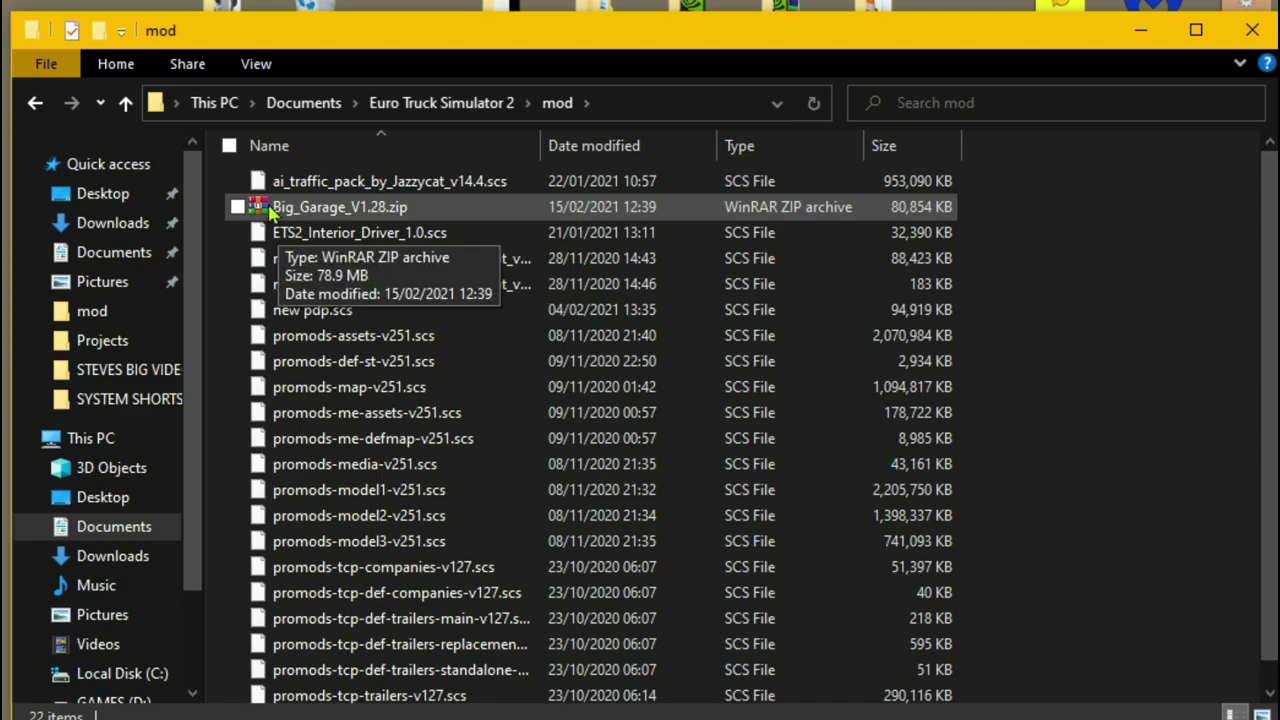
double_click(270, 210)
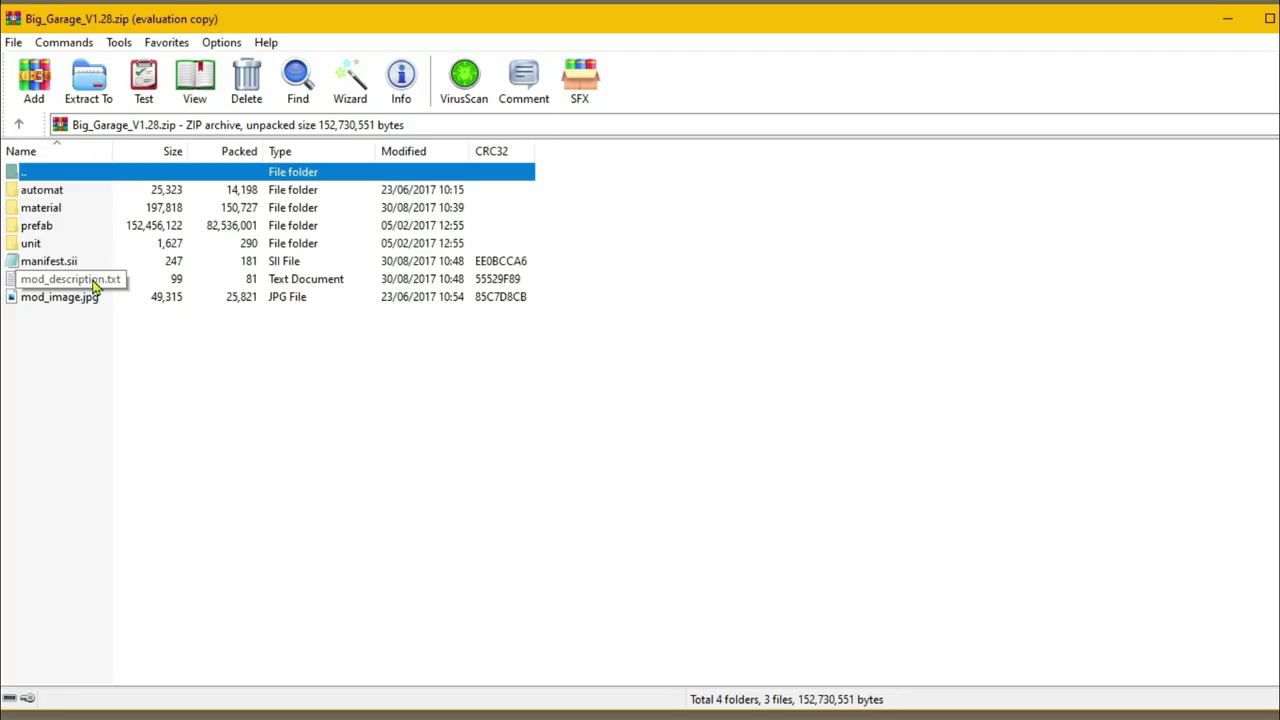
- Browse to prefab\garage\textures and open company_board.dds in paint.net
double_click(38, 227)
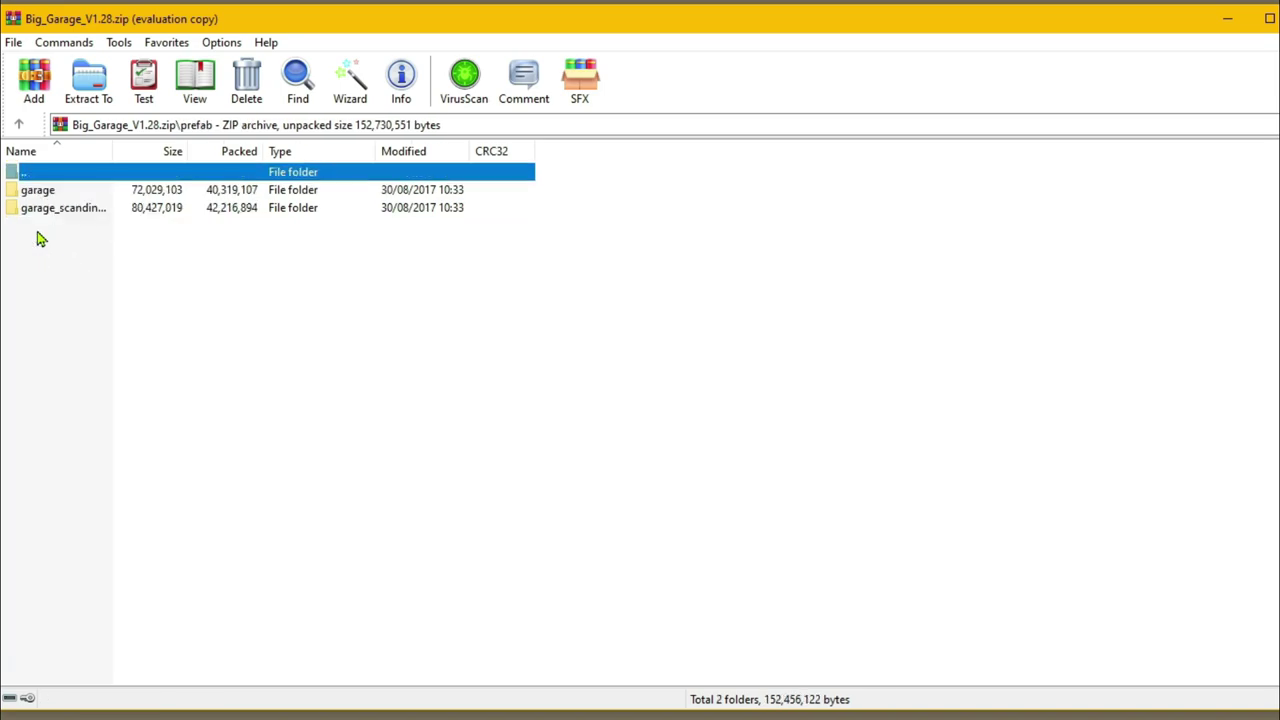
double_click(42, 192)
double_click(42, 190)
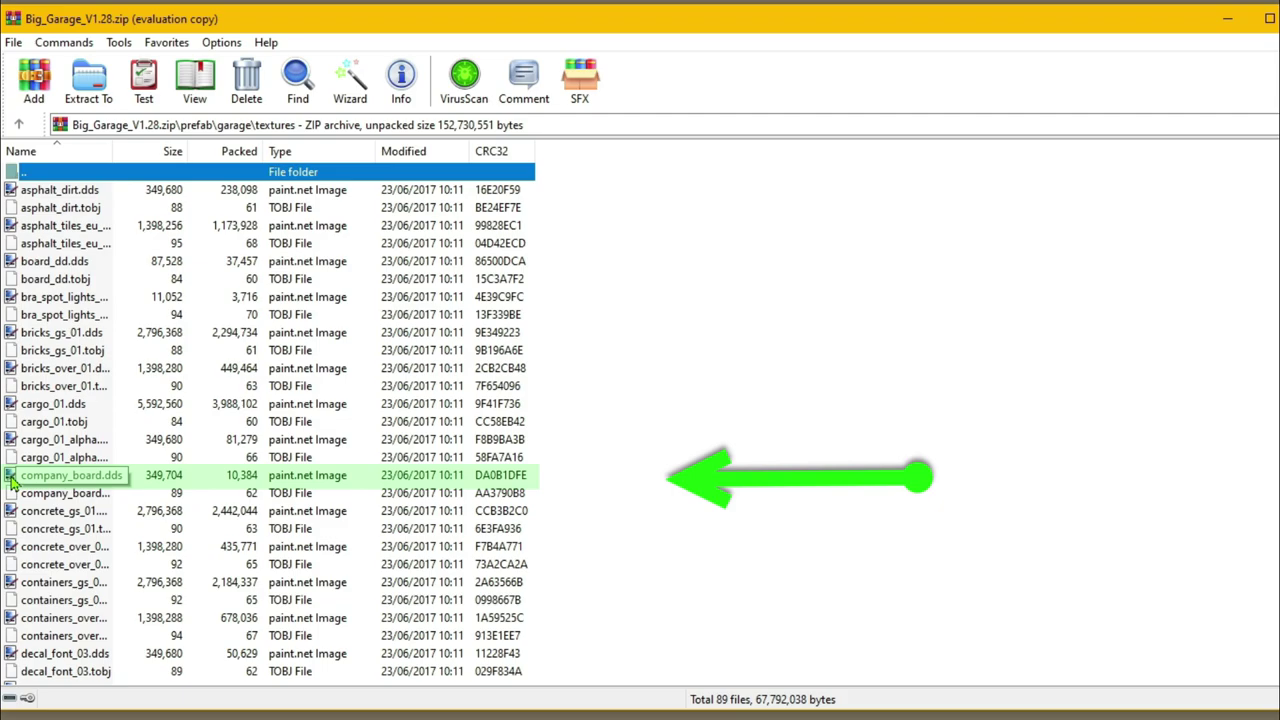
left_click(12, 481)
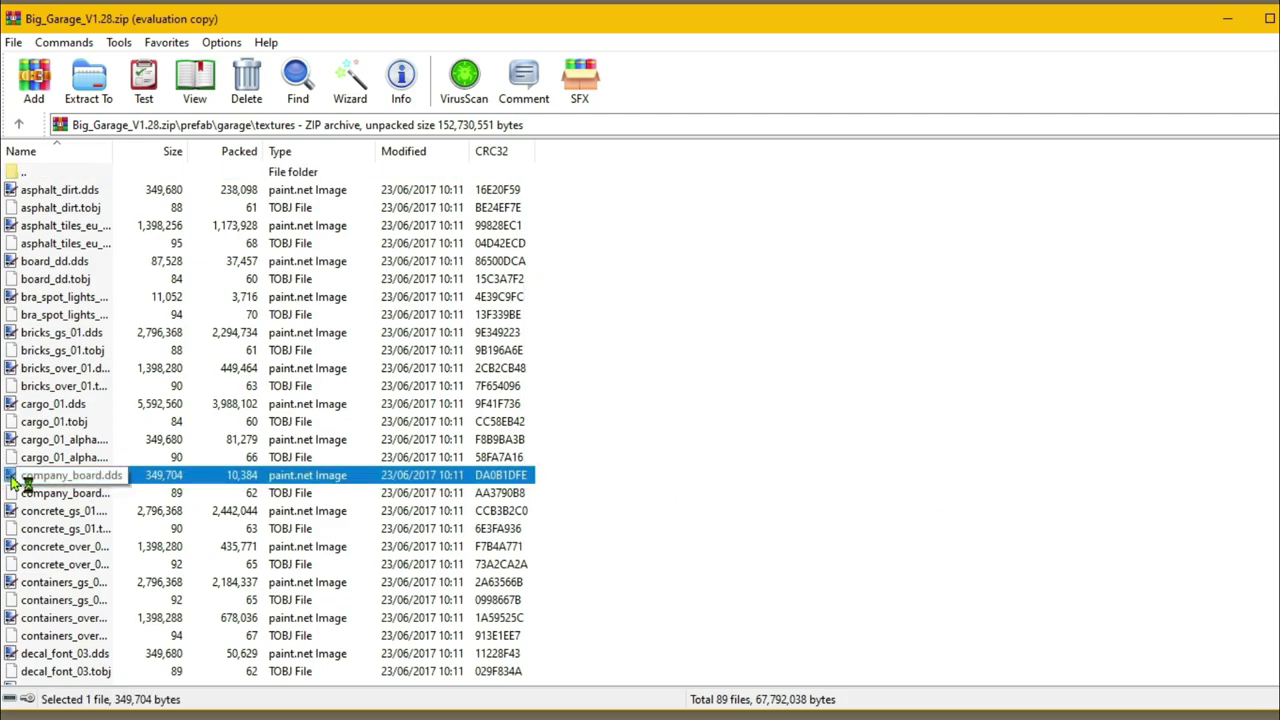
double_click(230, 384)
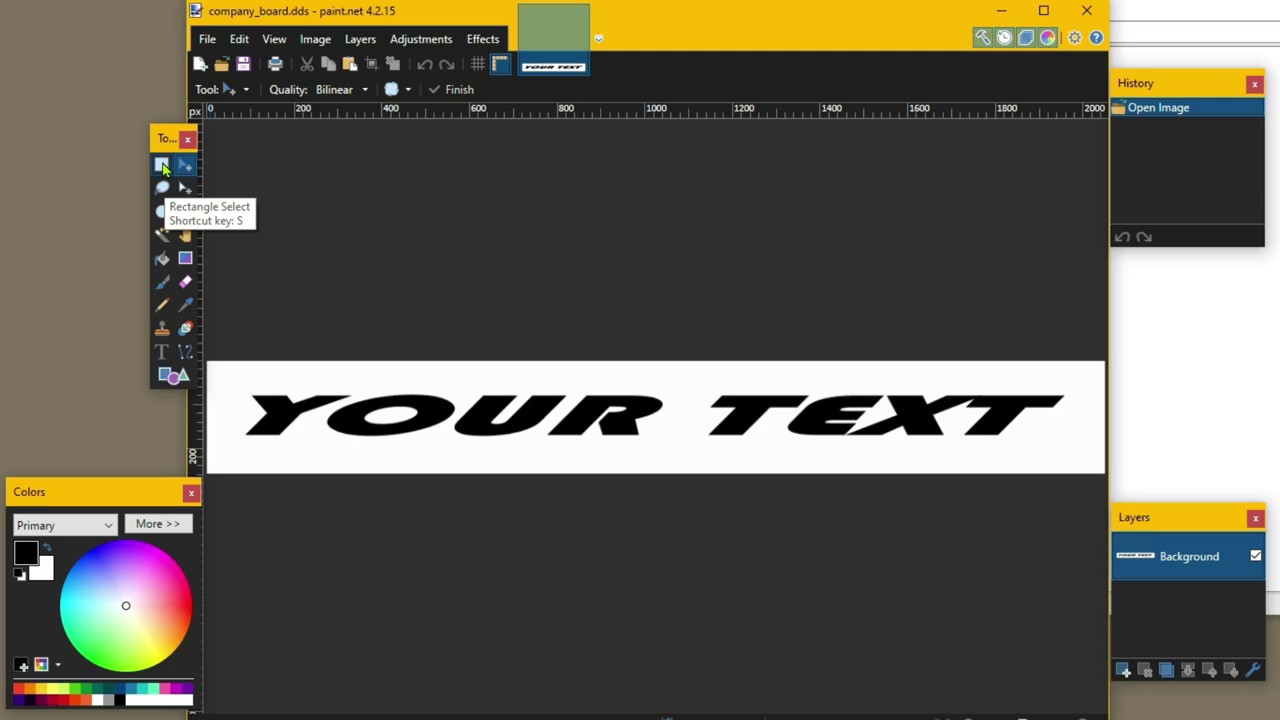
- Select the banner and erase its white background with the Magic Wand
left_click(162, 166)
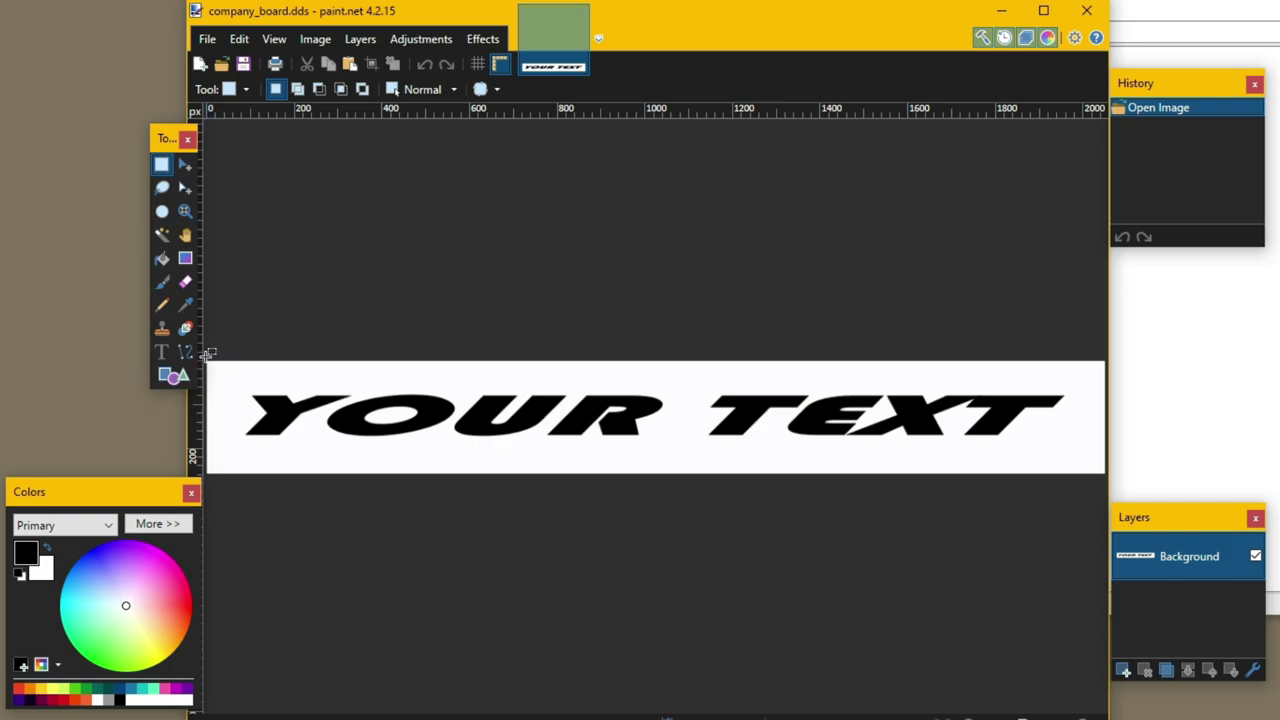
left_click_drag(1108, 356, 200, 480)
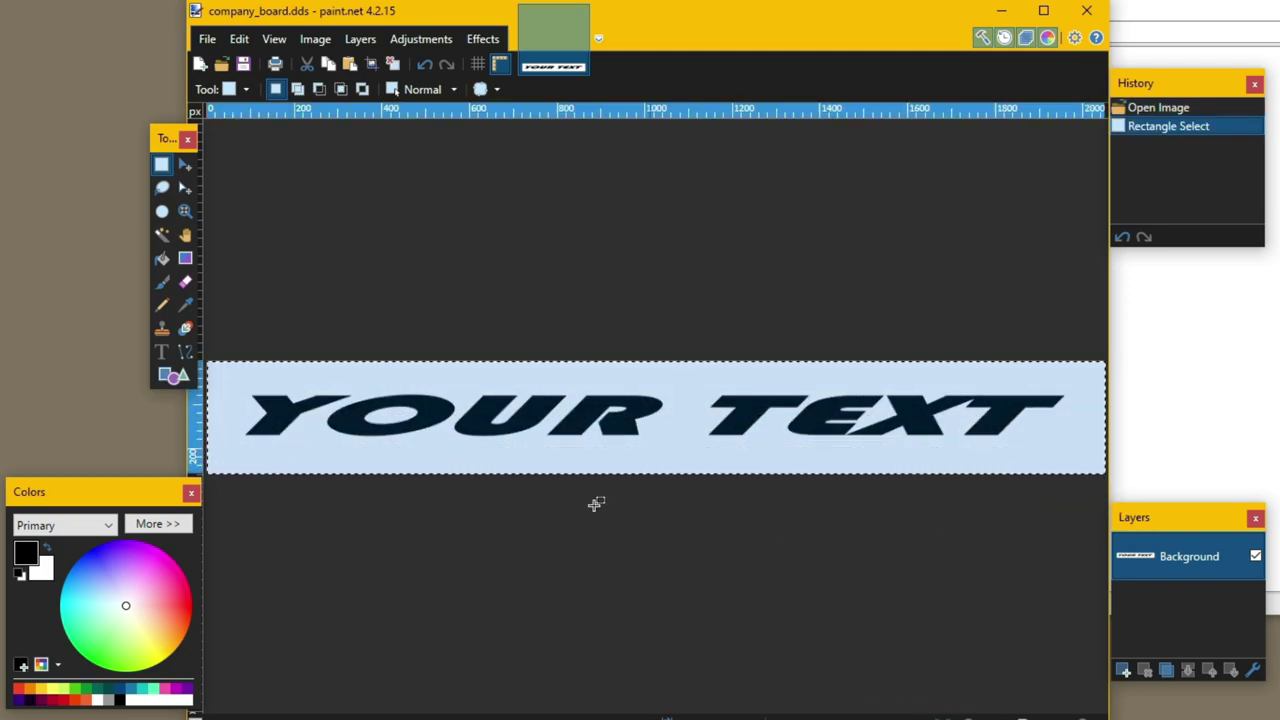
left_click(161, 236)
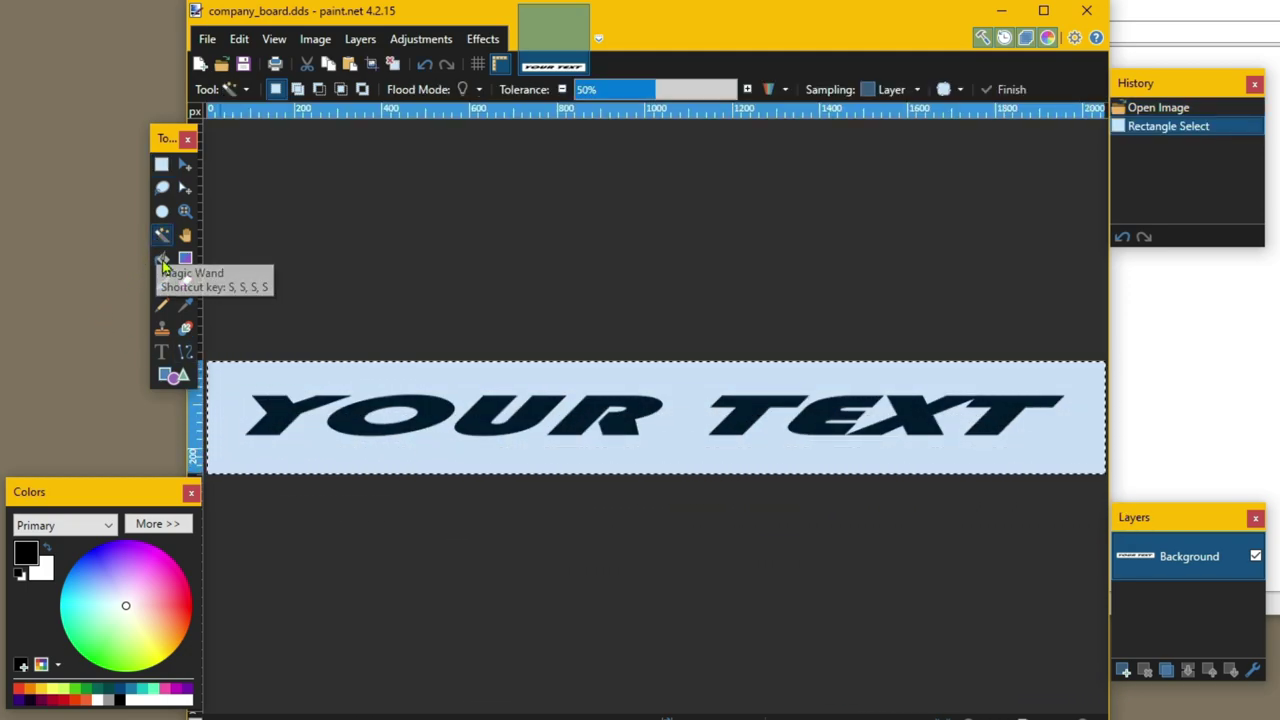
left_click(310, 445)
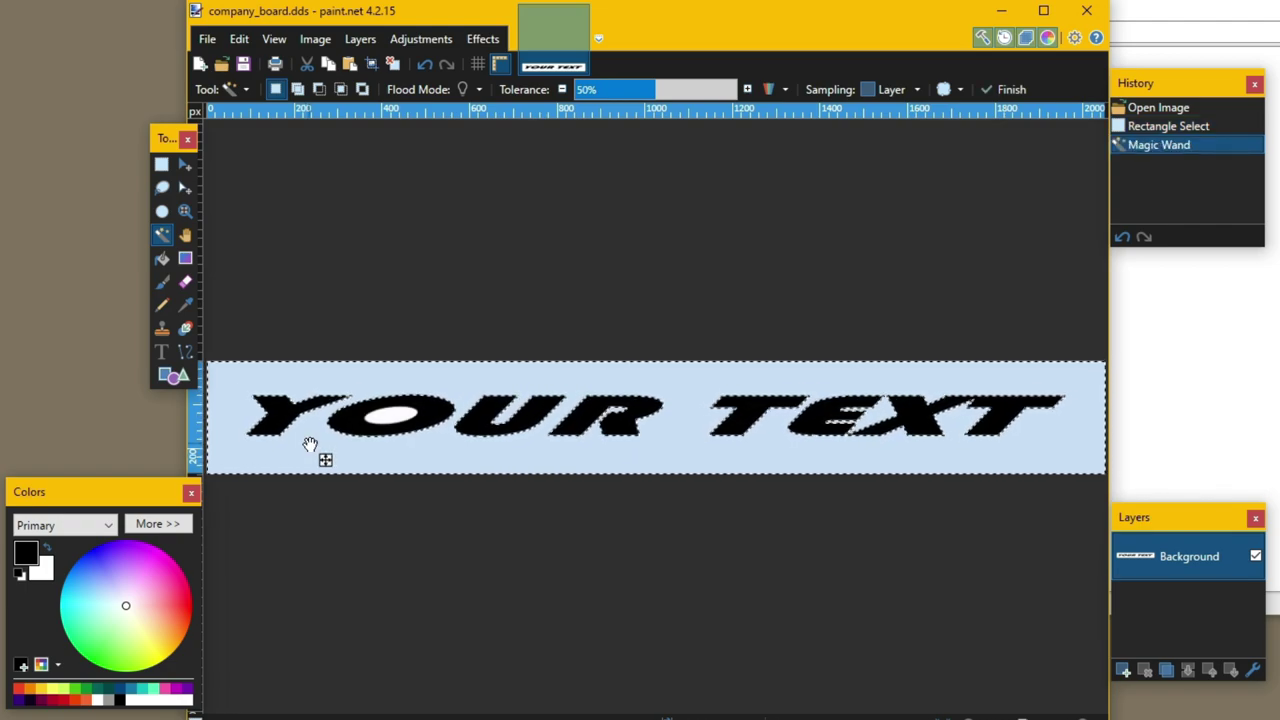
key("Return")
key("Delete")
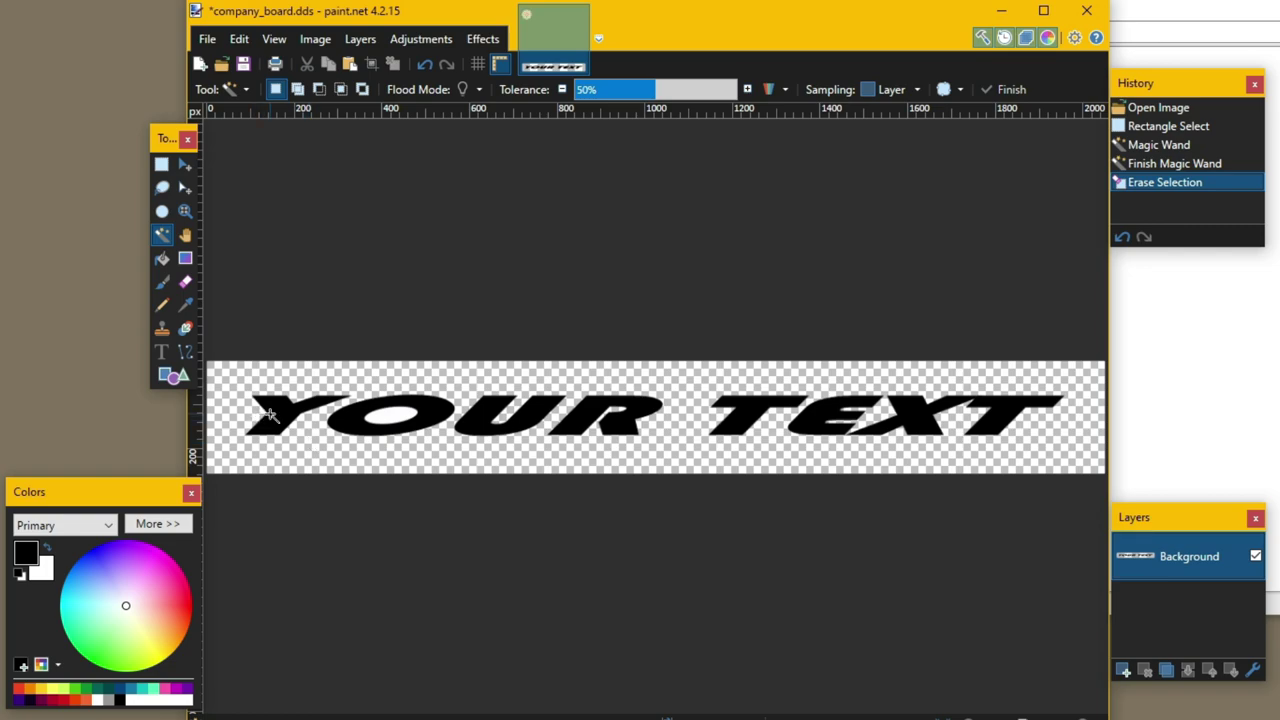
- Erase each letter of YOUR TEXT (Y, O, U, R, T, E, XT) with Magic Wand selections
left_click(268, 413)
key("Delete")
left_click(338, 424)
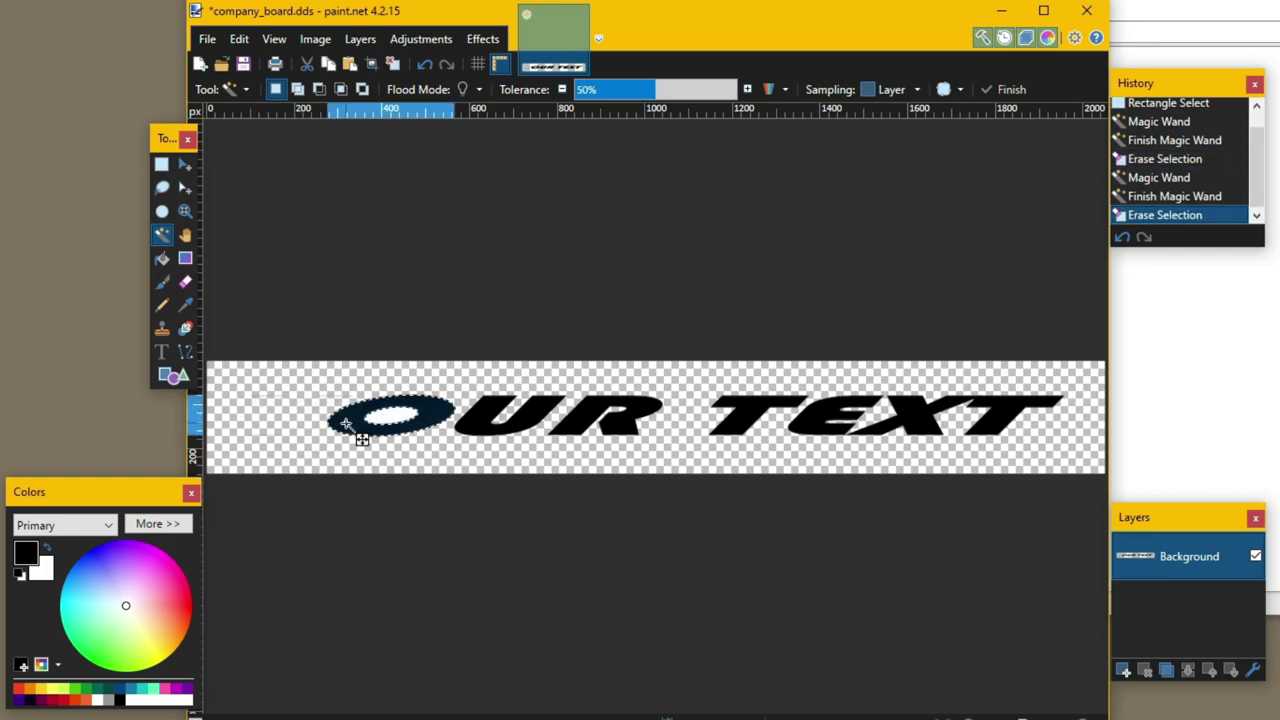
key("Delete")
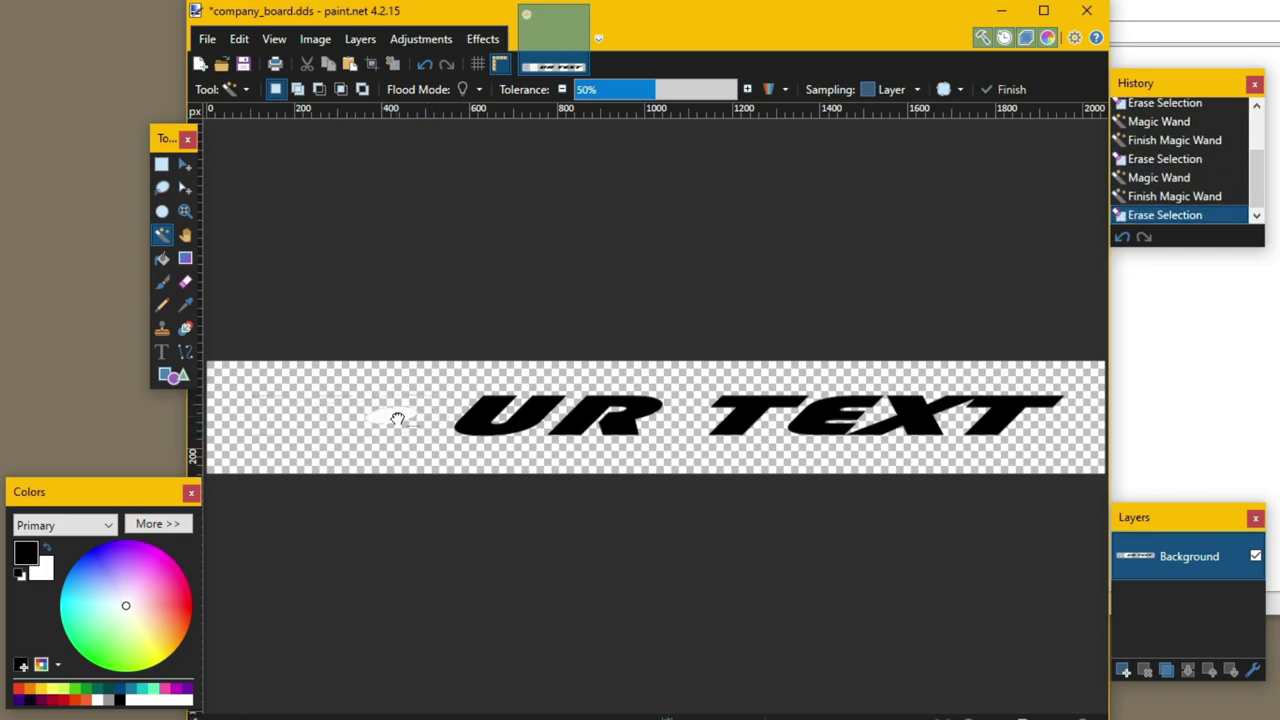
left_click(477, 413)
key("Delete")
left_click(587, 416)
key("Delete")
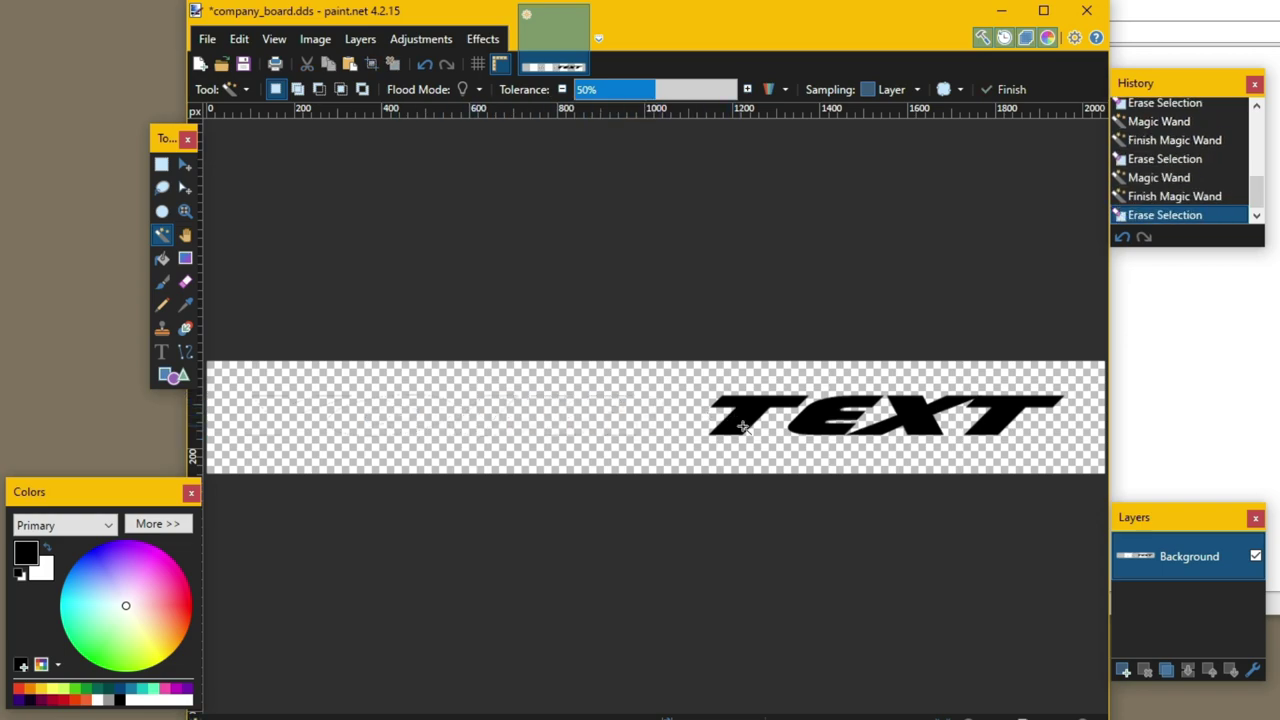
left_click(740, 427)
key("Delete")
left_click(835, 420)
key("Delete")
left_click(911, 423)
key("Delete")
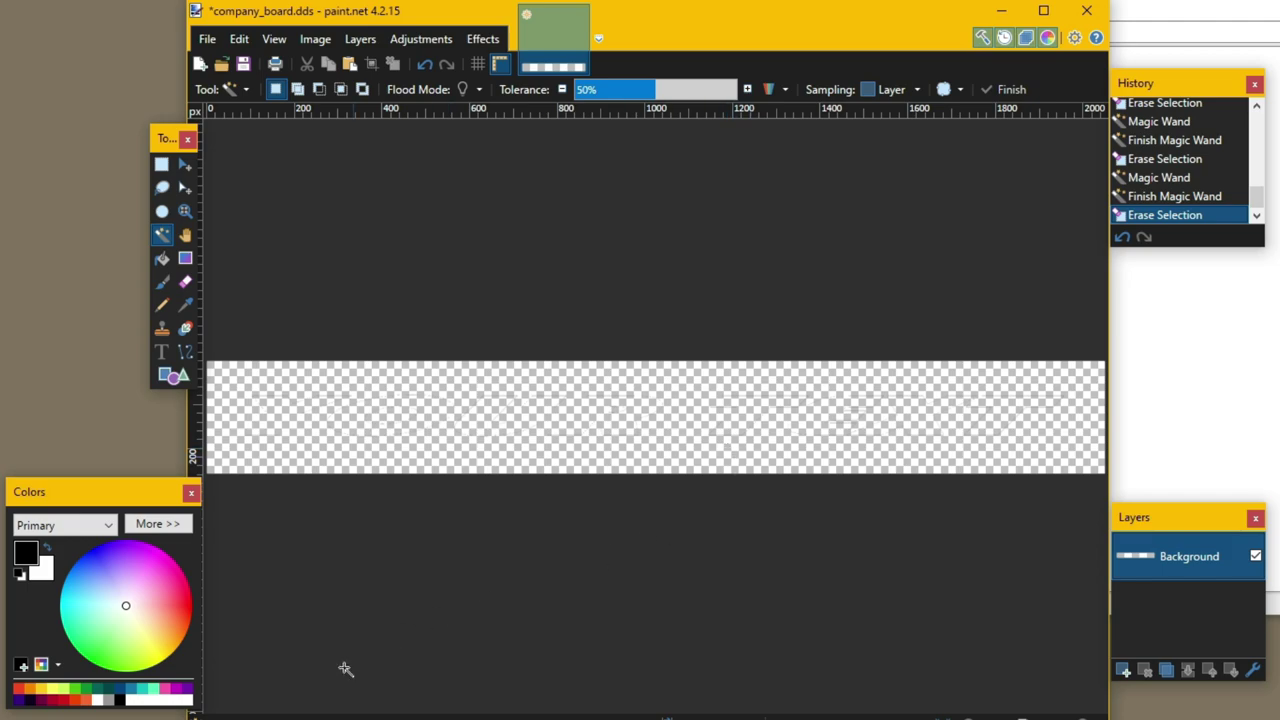
- Fill the transparent banner with cyan using the Paint Bucket
left_click(66, 591)
left_click(162, 258)
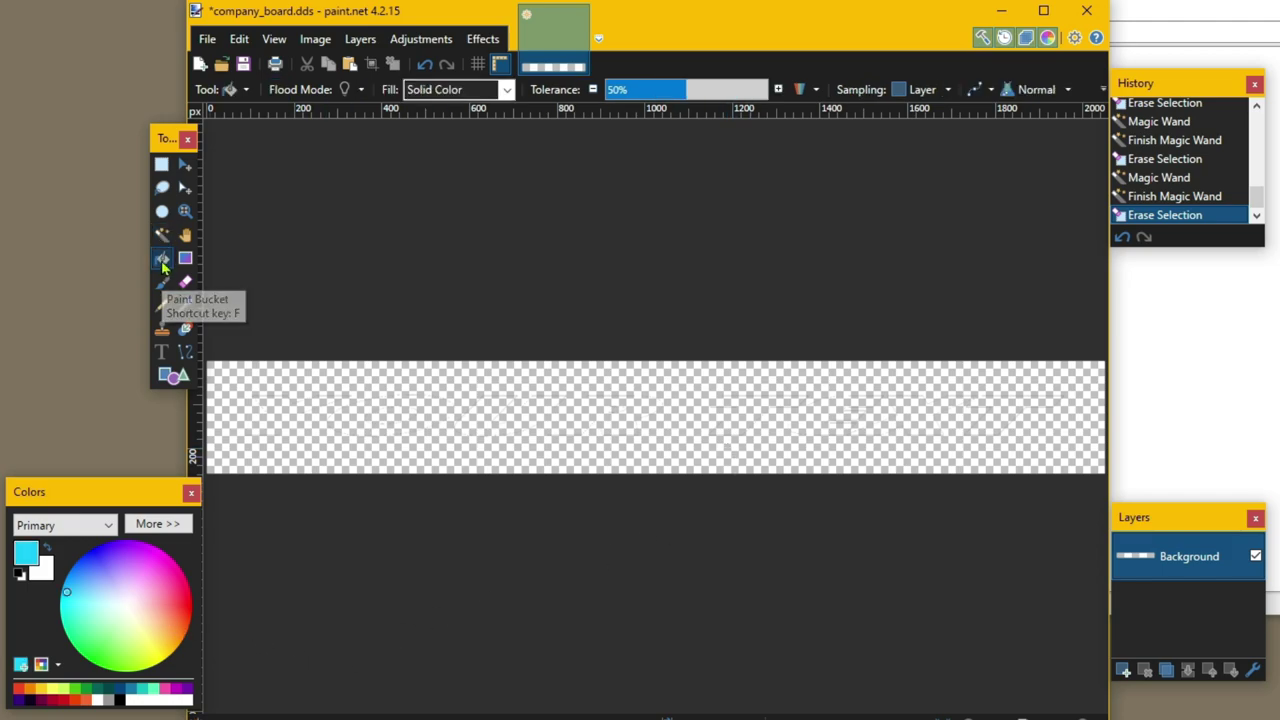
left_click(477, 420)
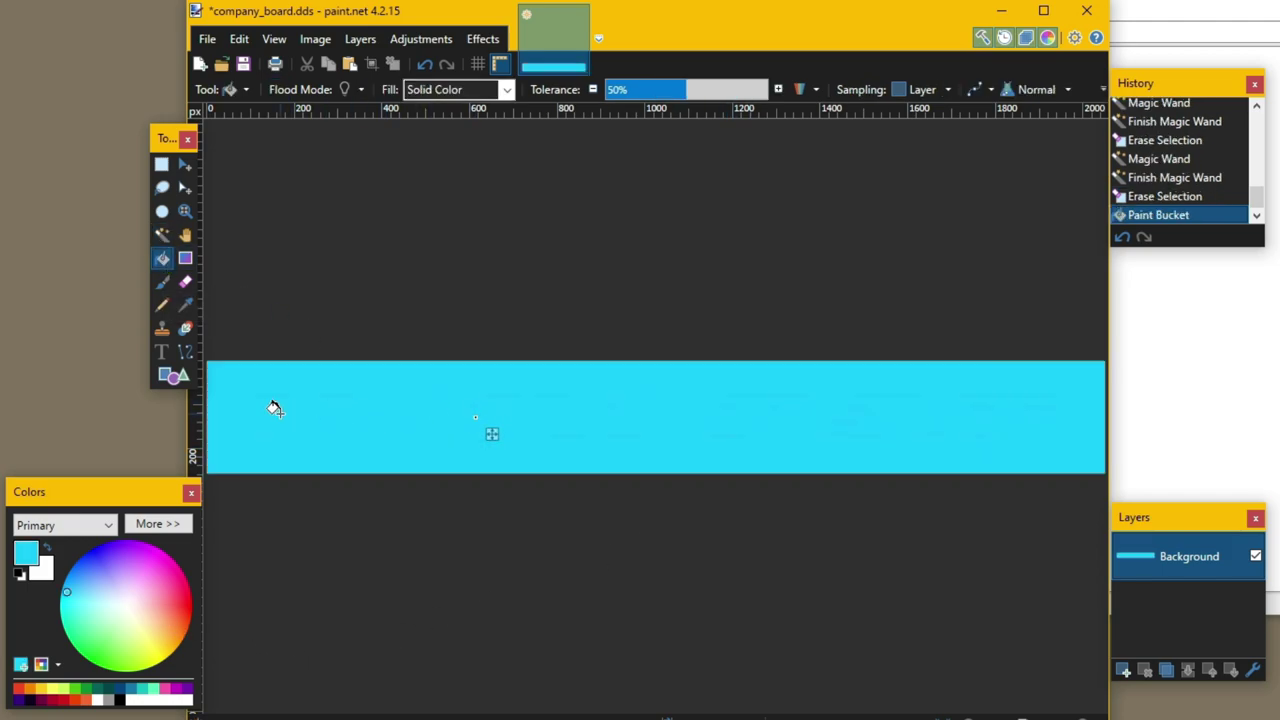
- Apply a left-to-right cyan-to-white gradient across the banner
left_click(186, 259)
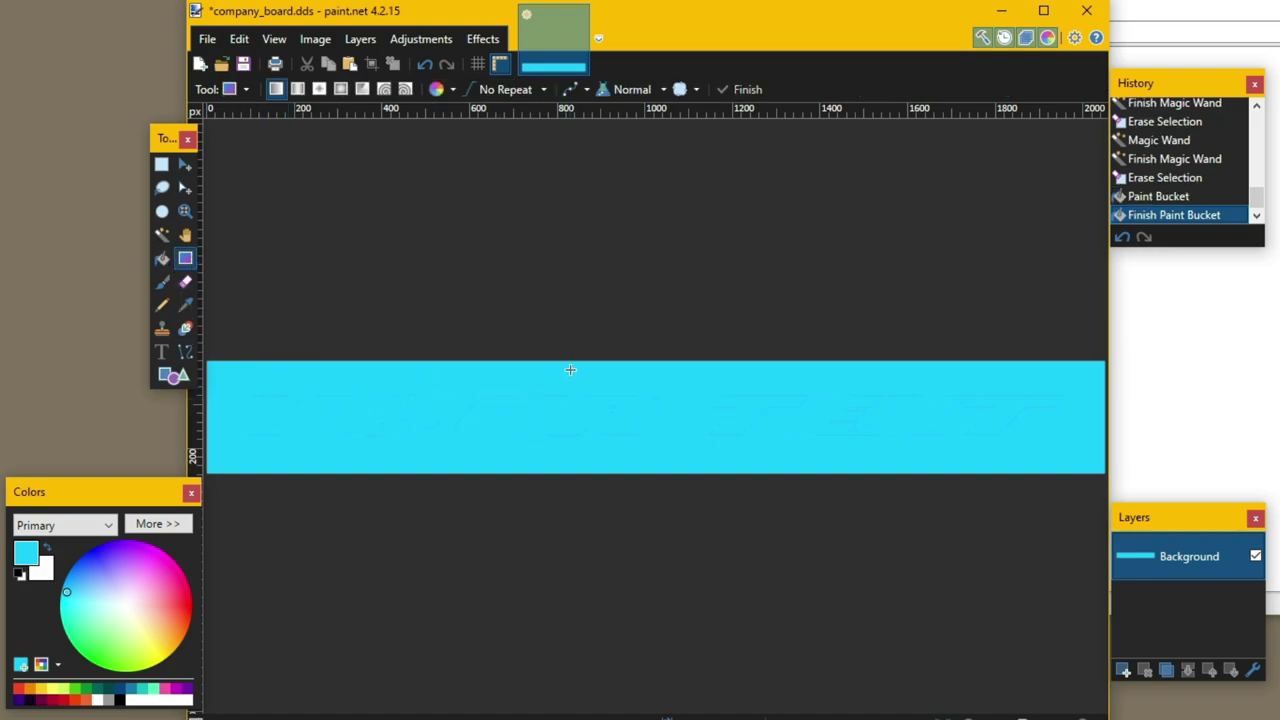
left_click_drag(571, 362, 930, 521)
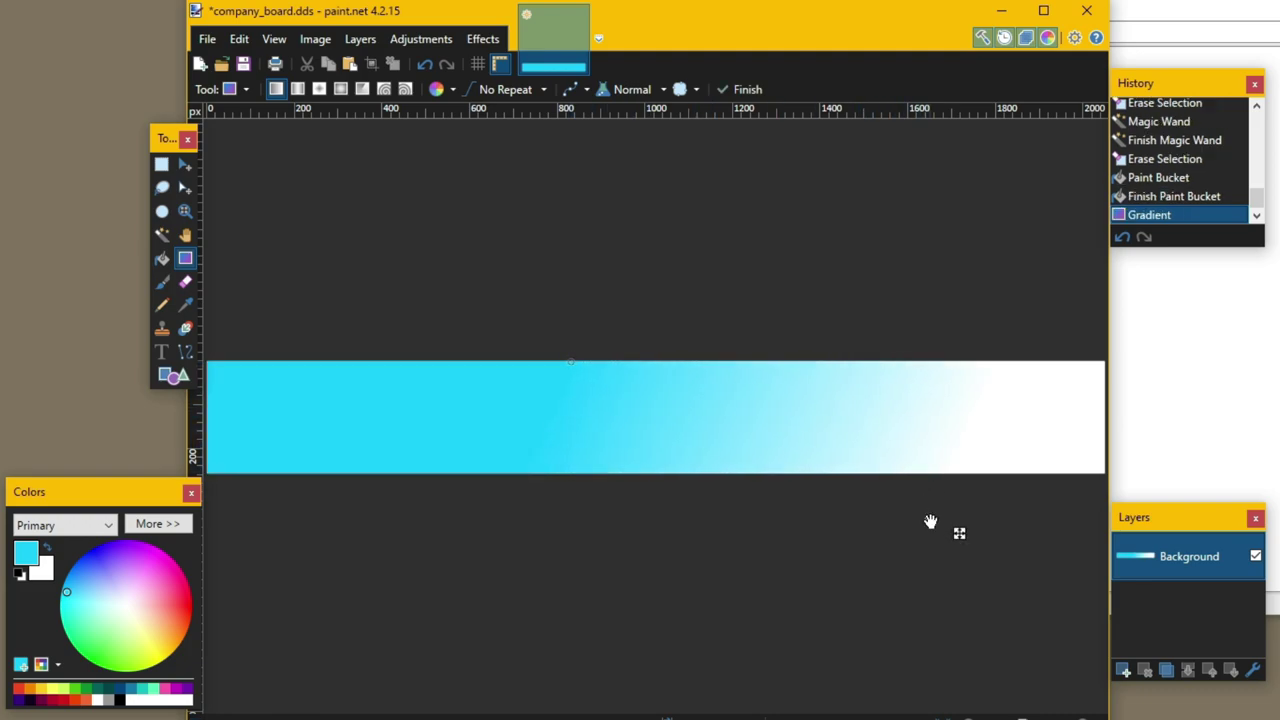
key("Return")
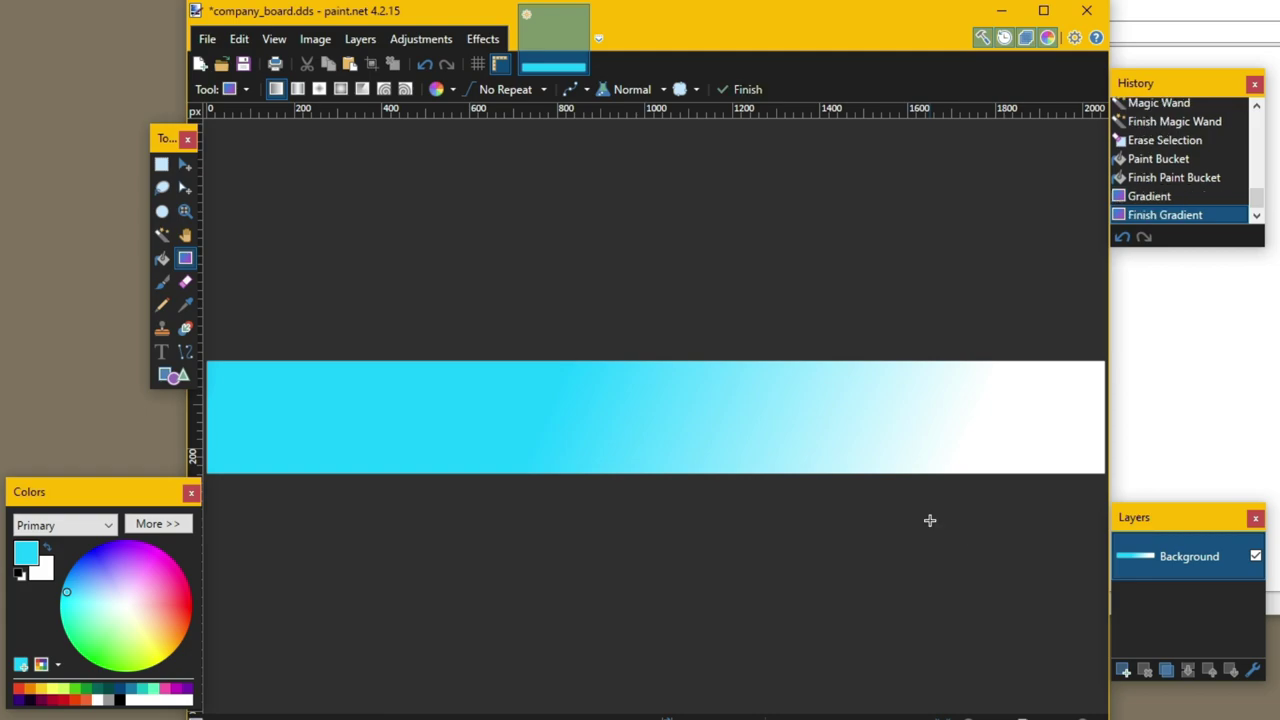
- Add a new layer and rename it TEXT in Layer Properties
left_click(1123, 670)
key("F4")
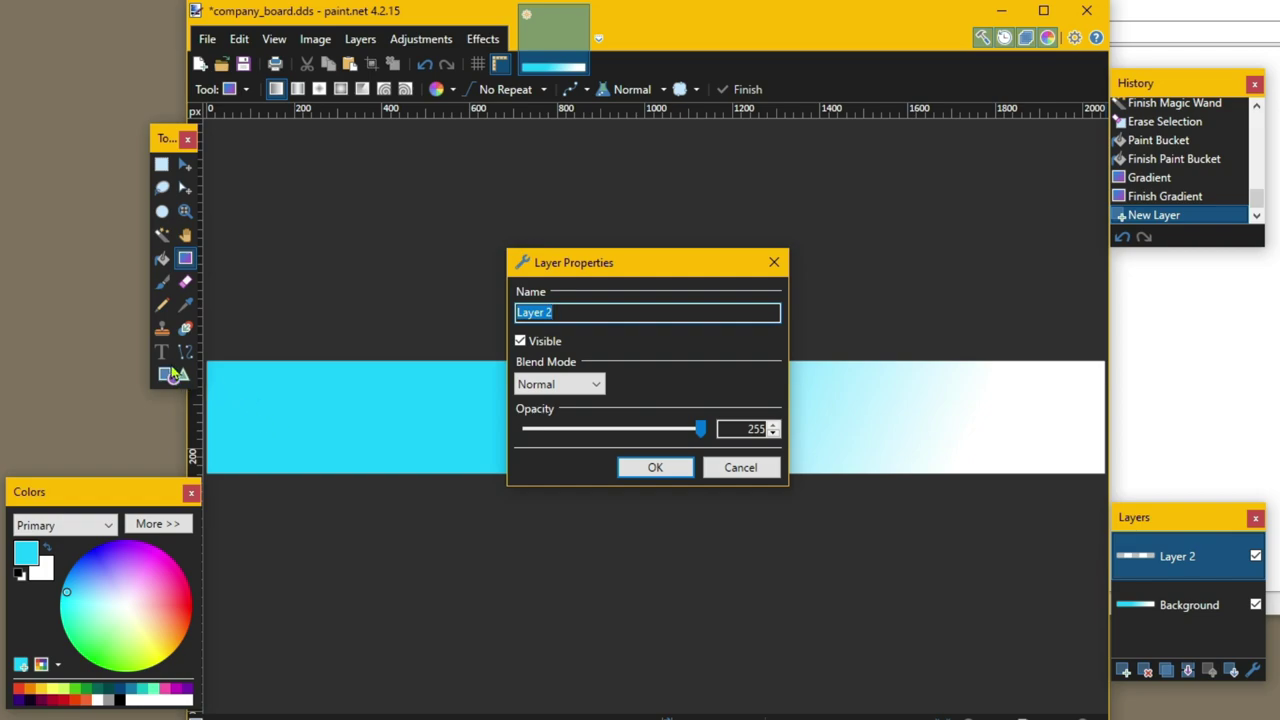
key("BackSpace")
type("TEXT")
key("Return")
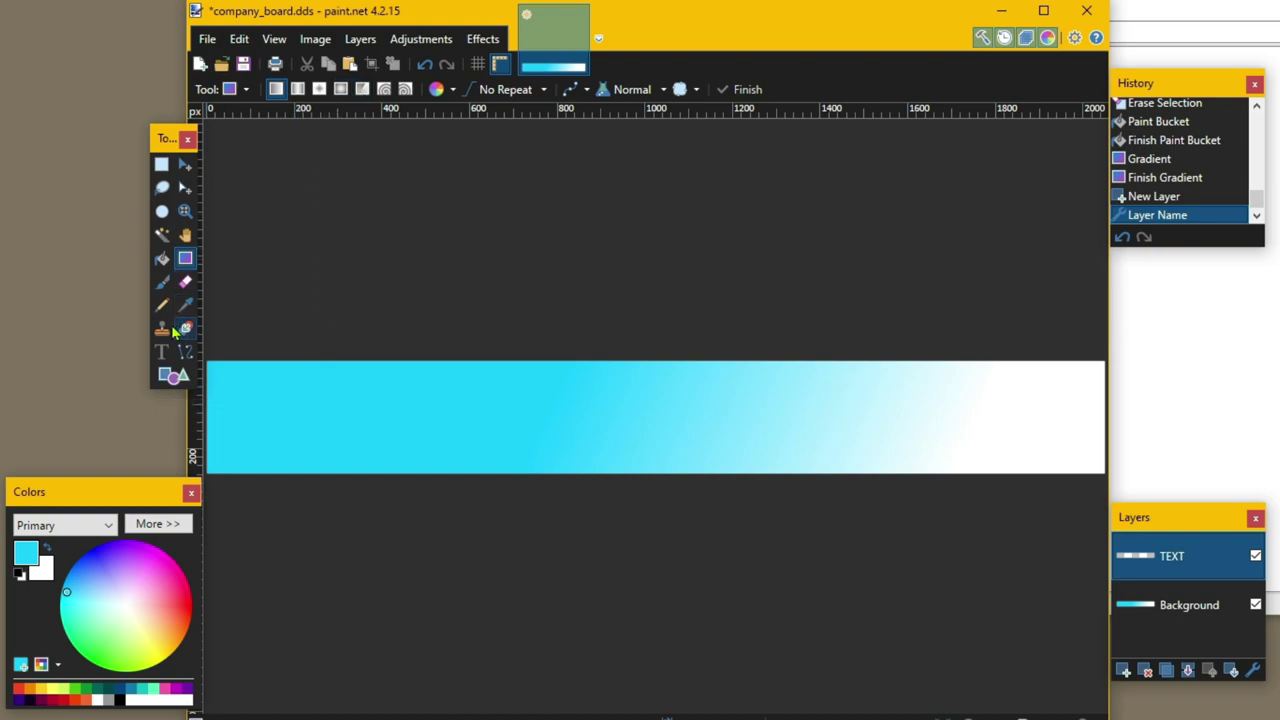
- Type the banner lettering in Masque at size 72 on the left side, with the colour reset to black
left_click(161, 351)
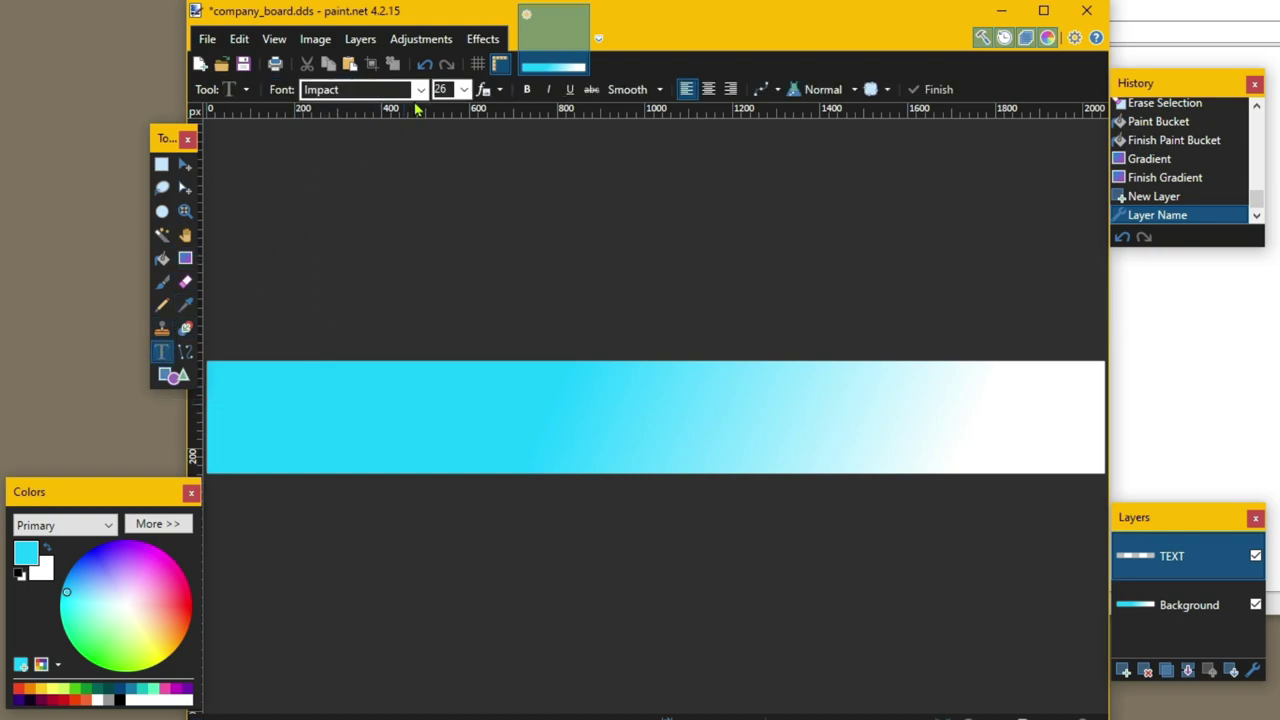
left_click(419, 89)
scroll(323, 248, "down", 10)
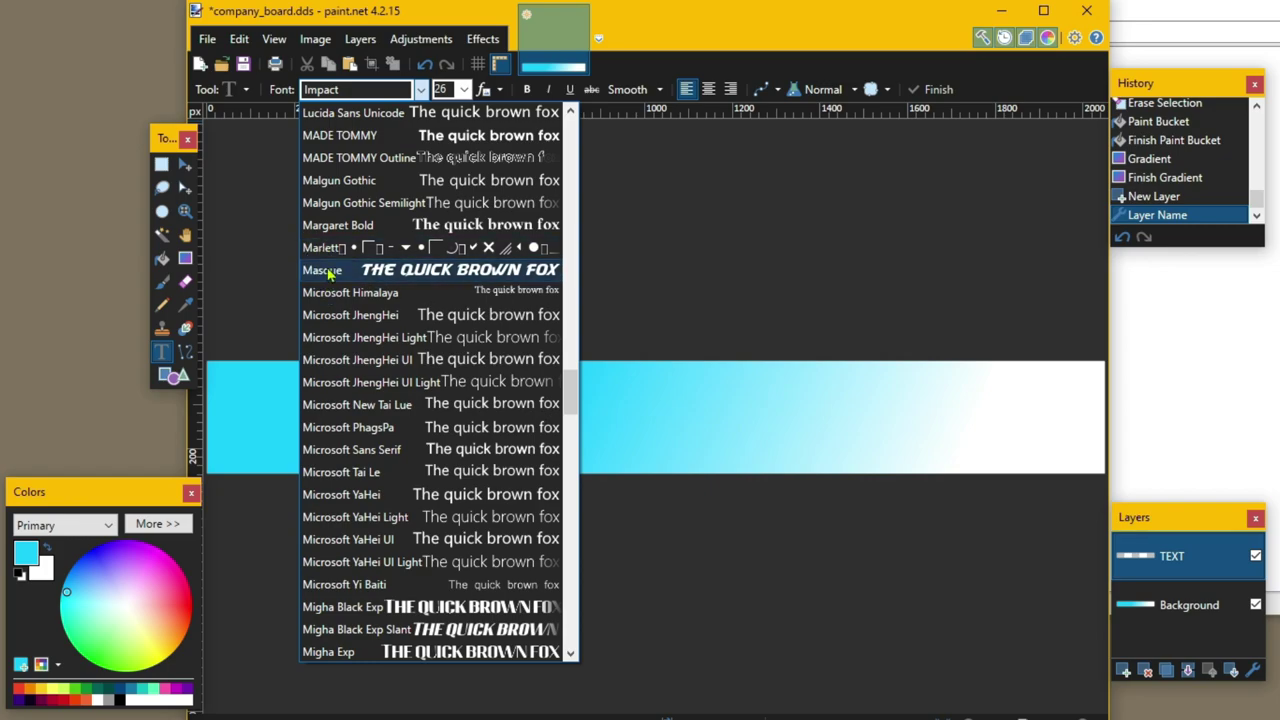
left_click(322, 270)
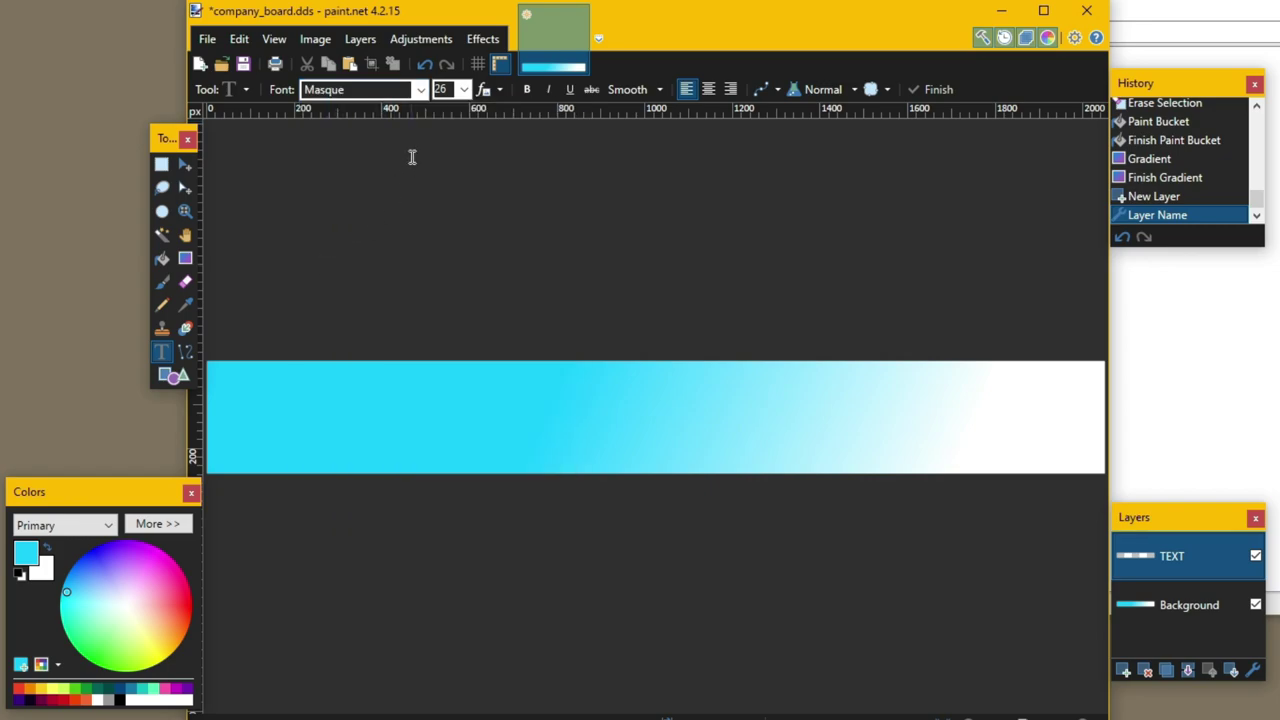
left_click(464, 89)
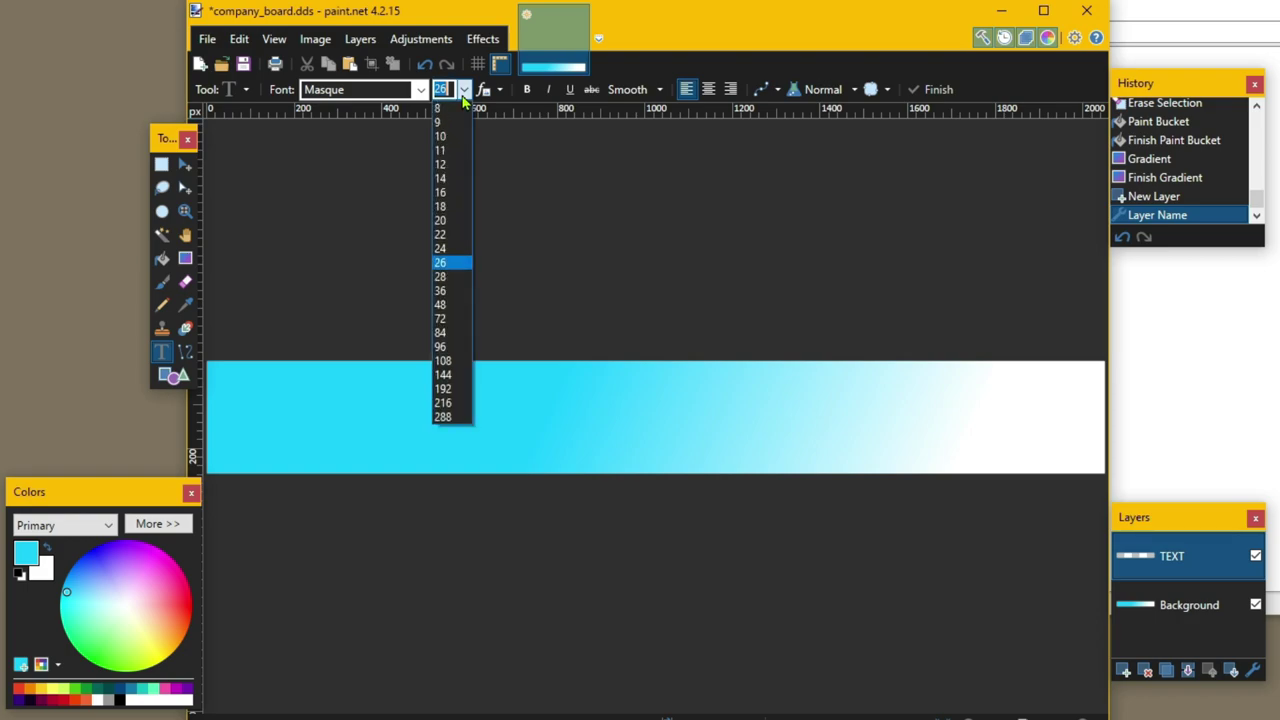
left_click(453, 319)
left_click(343, 415)
type("SNOWFLAKE")
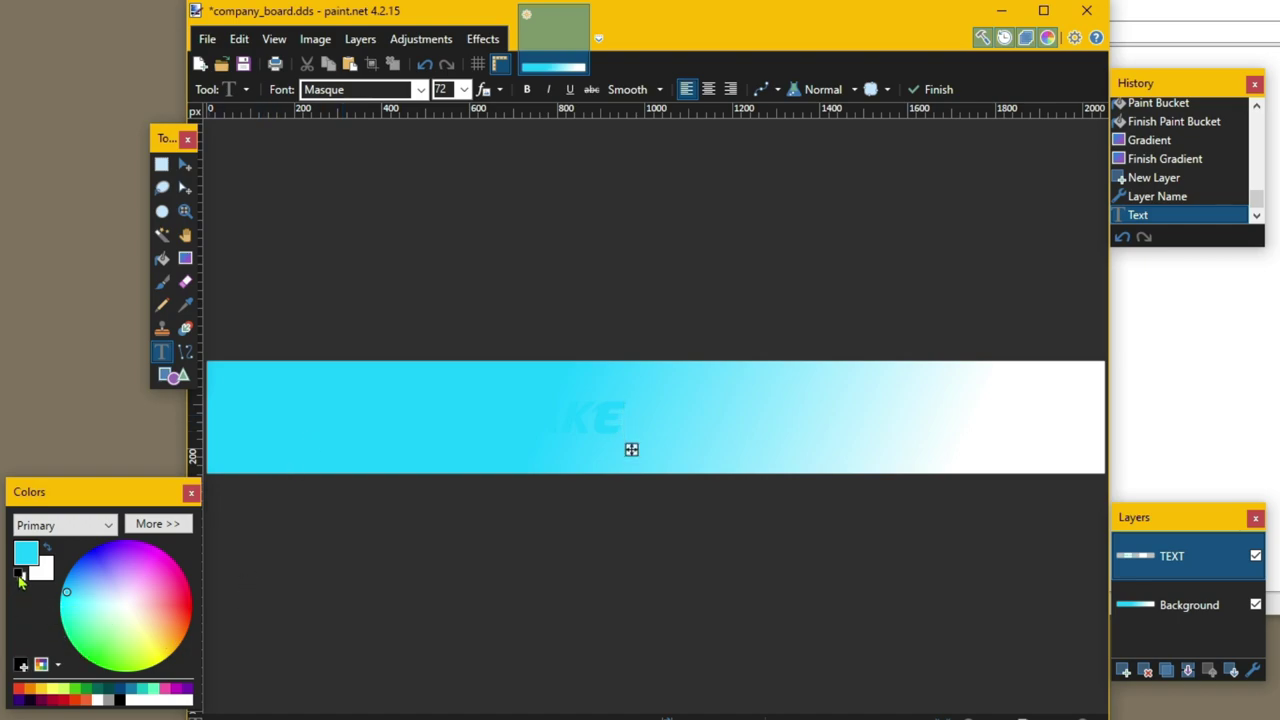
left_click(20, 577)
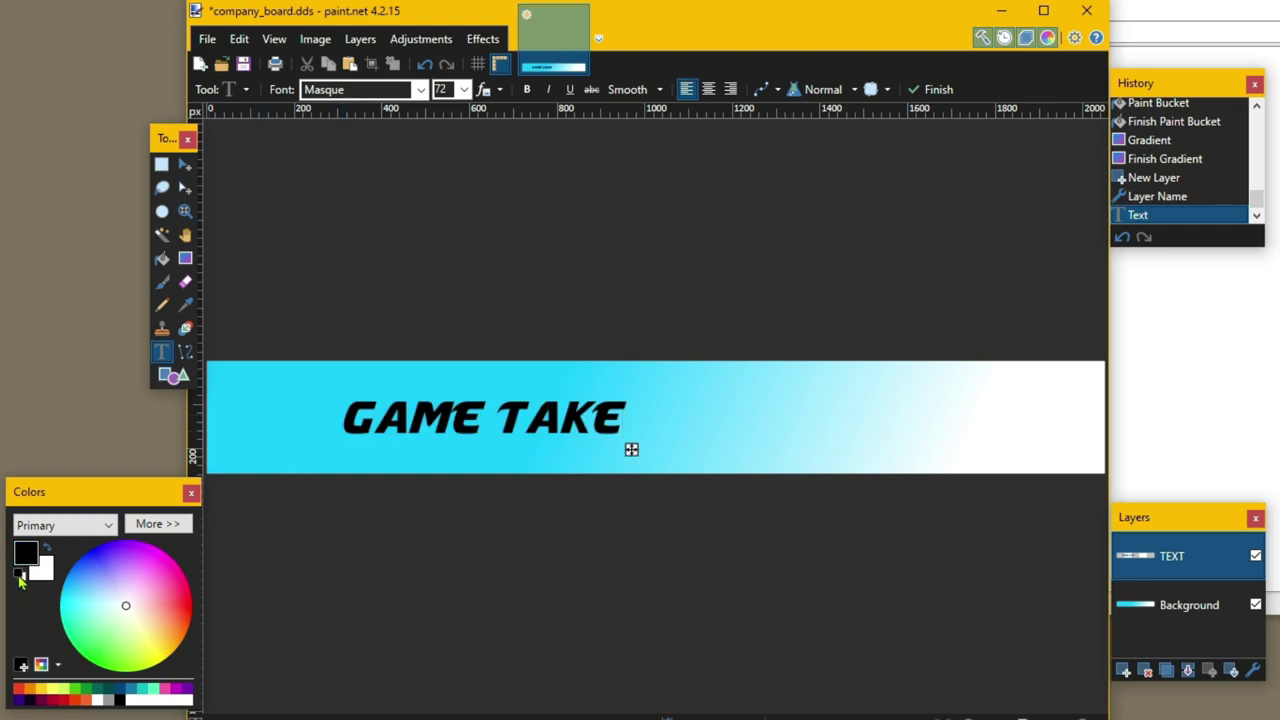
- Apply BoltBait's Outline Object to GAME TAKE in near-white 247,247,247 at alpha 243
left_click(482, 38)
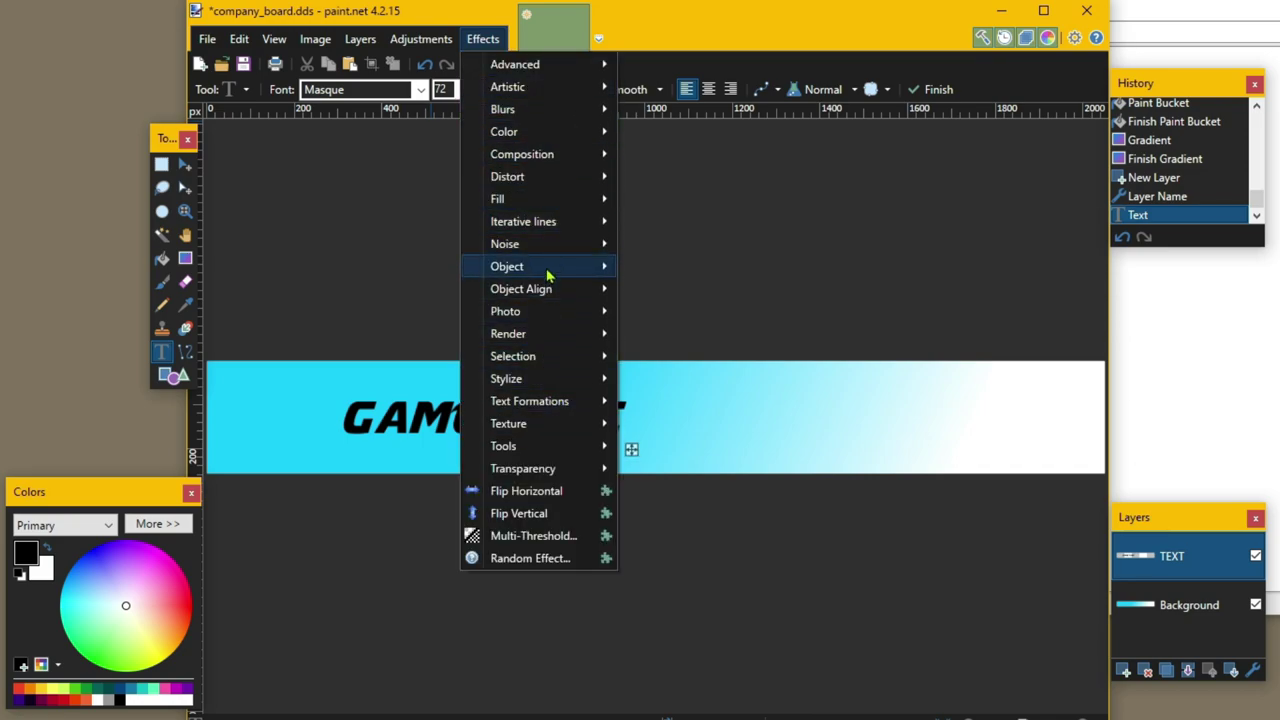
mouse_move(548, 273)
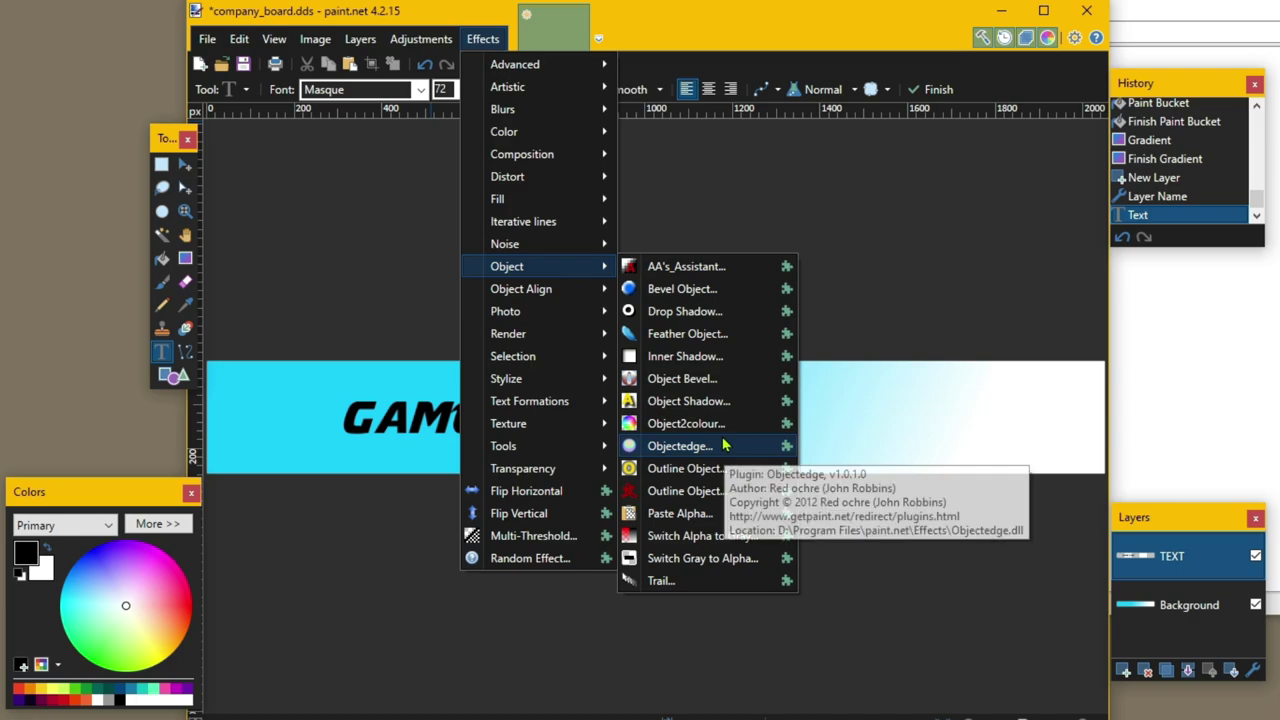
left_click(703, 468)
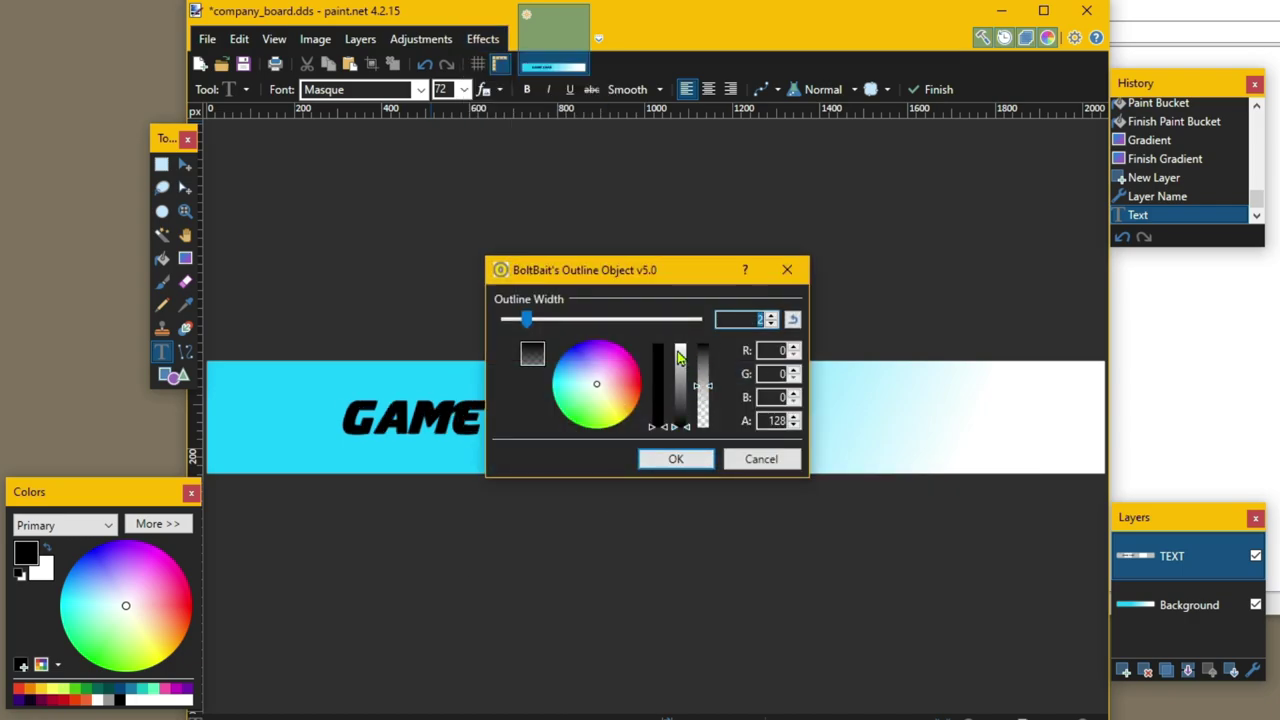
left_click(679, 350)
left_click(703, 350)
left_click_drag(673, 278, 865, 145)
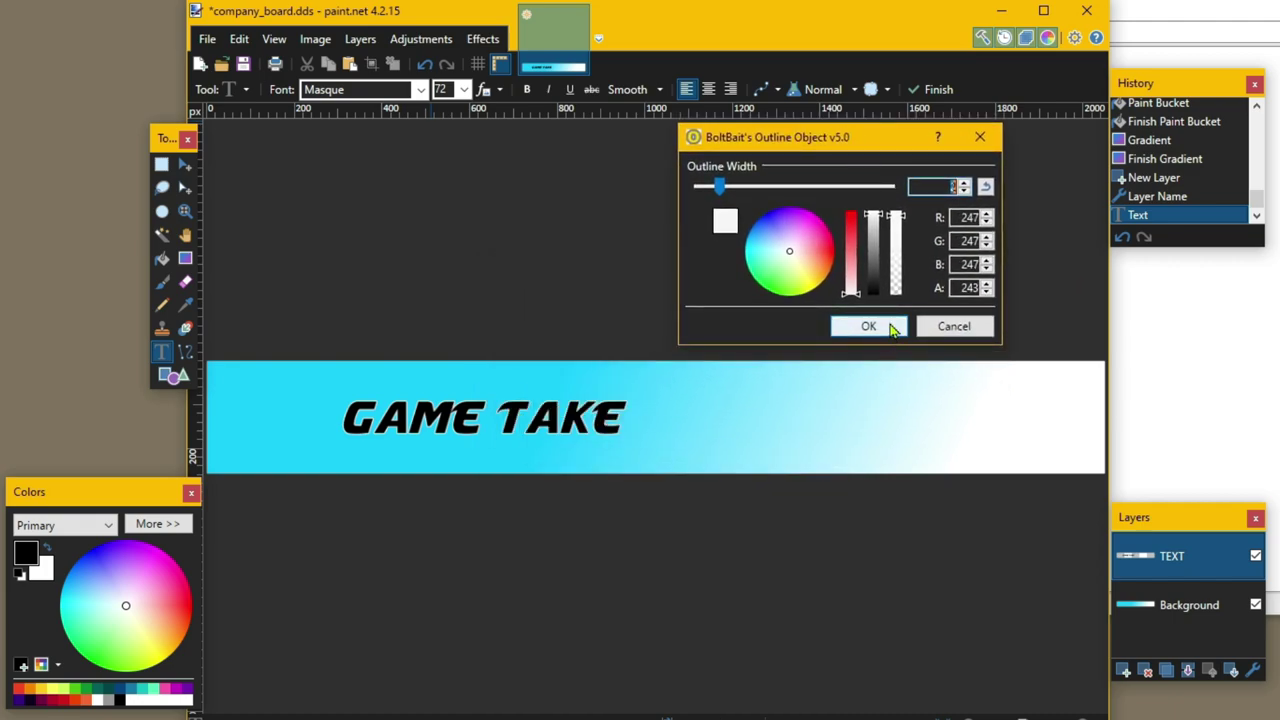
left_click(892, 328)
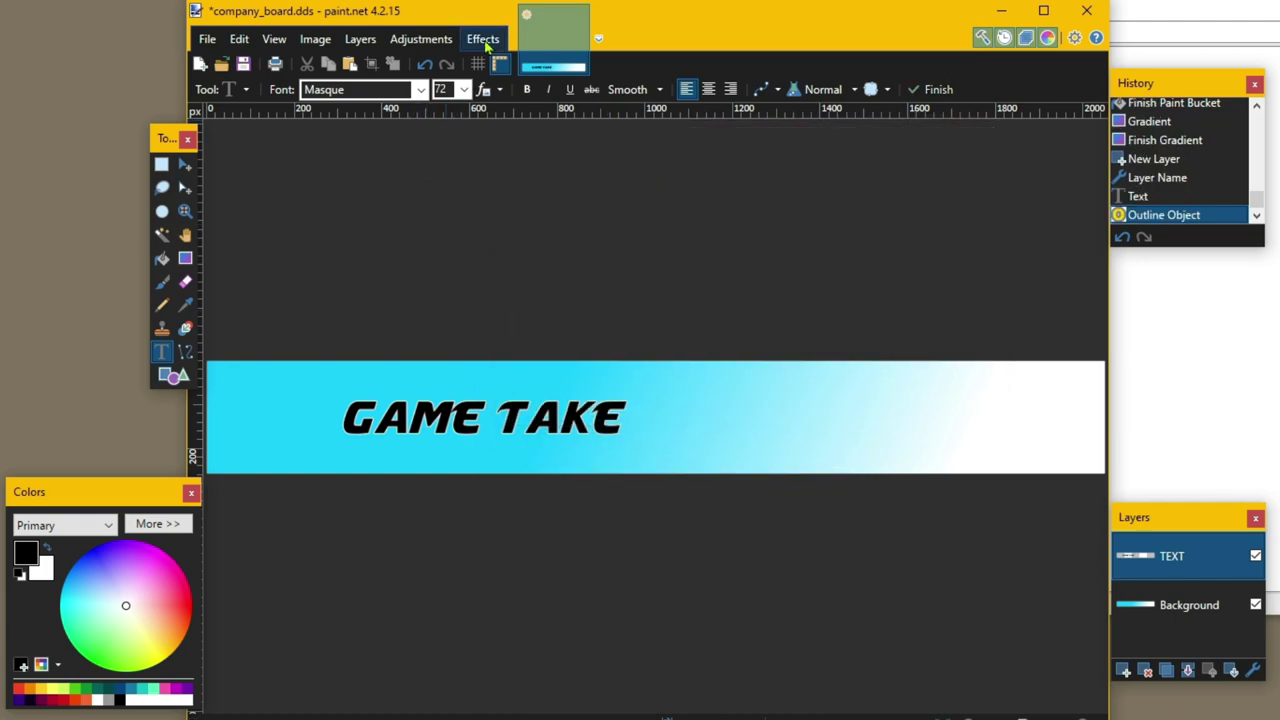
- Apply Object Shadow to GAME TAKE with the shadow offset reduced to 1.3
left_click(484, 40)
mouse_move(572, 294)
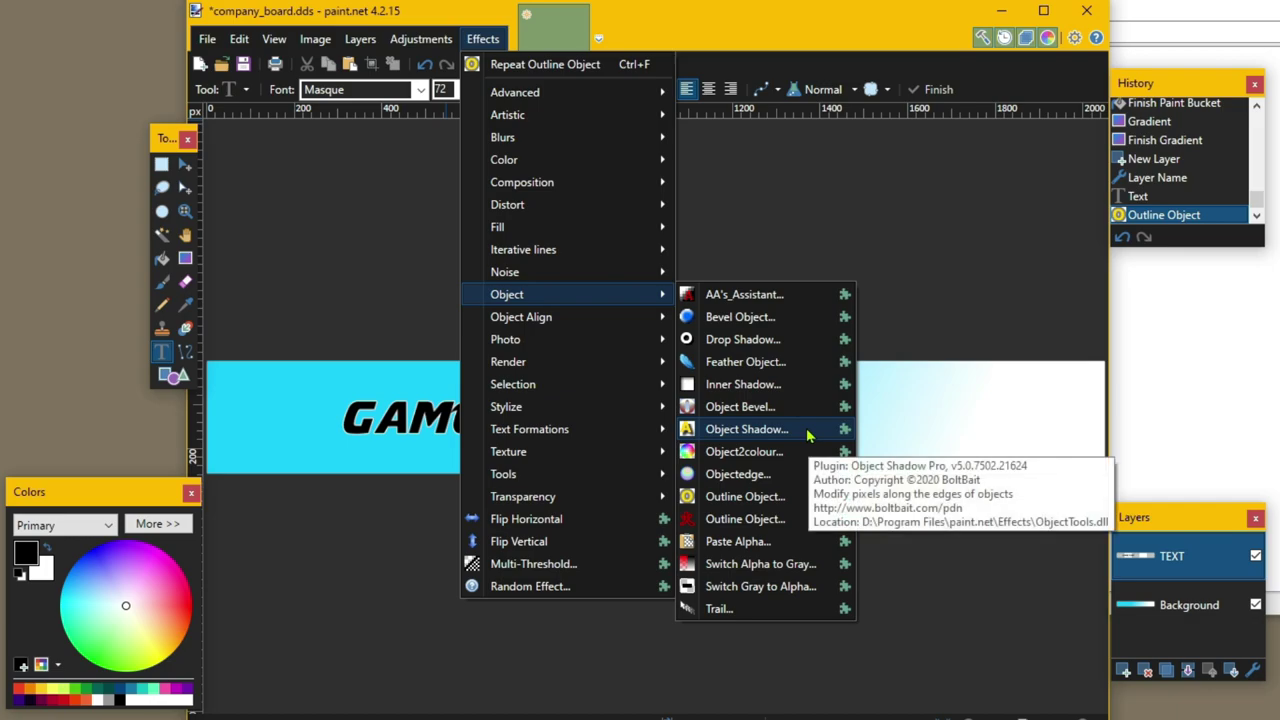
left_click(808, 435)
left_click_drag(688, 92, 976, 5)
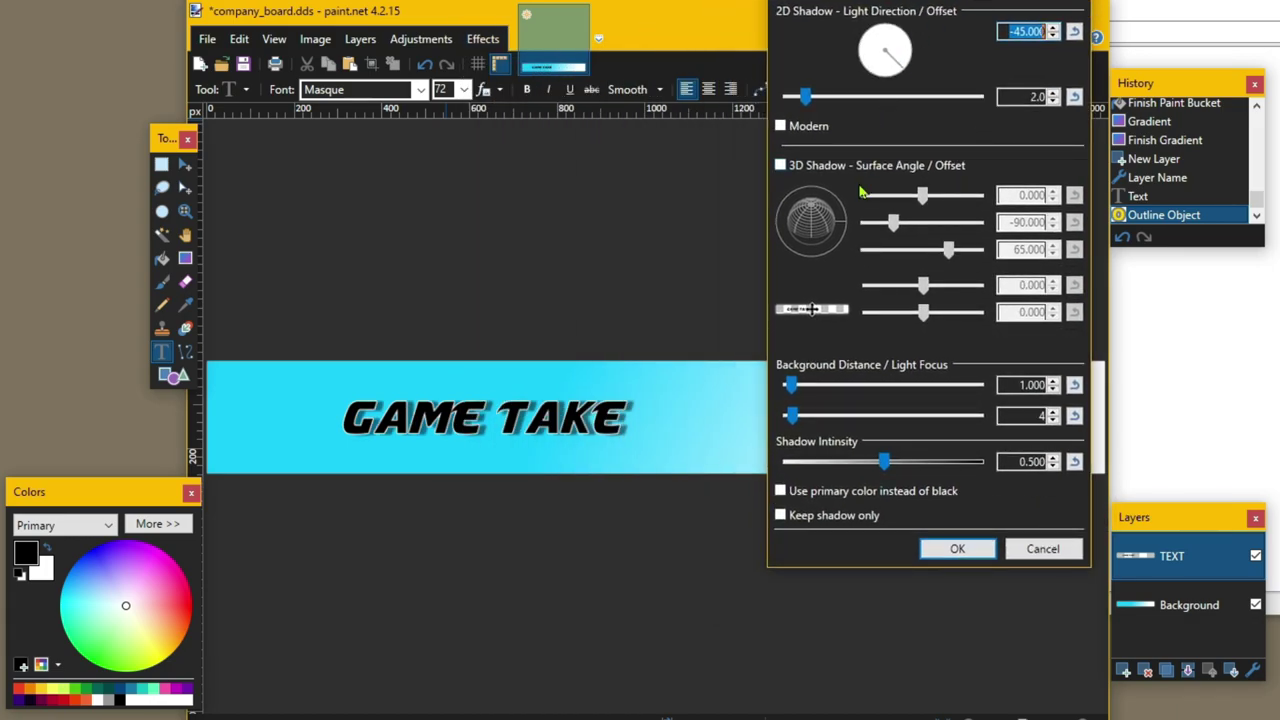
left_click(806, 103)
left_click_drag(806, 103, 799, 103)
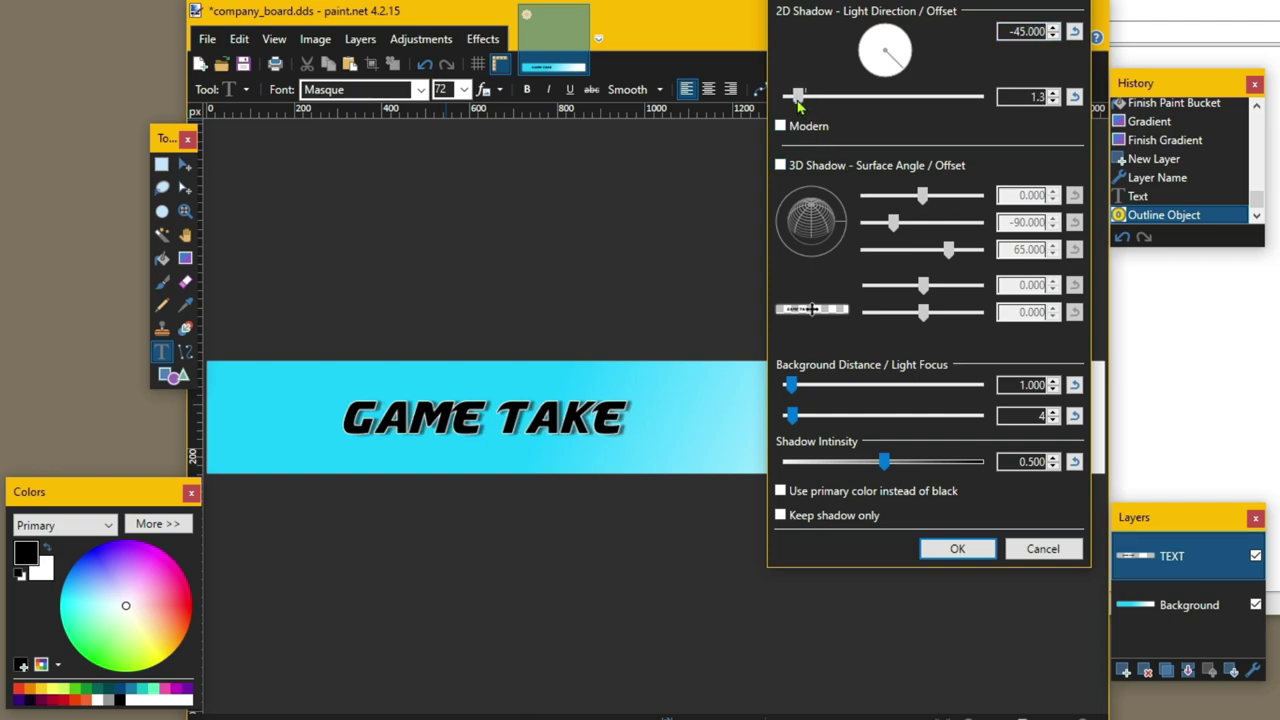
left_click(962, 549)
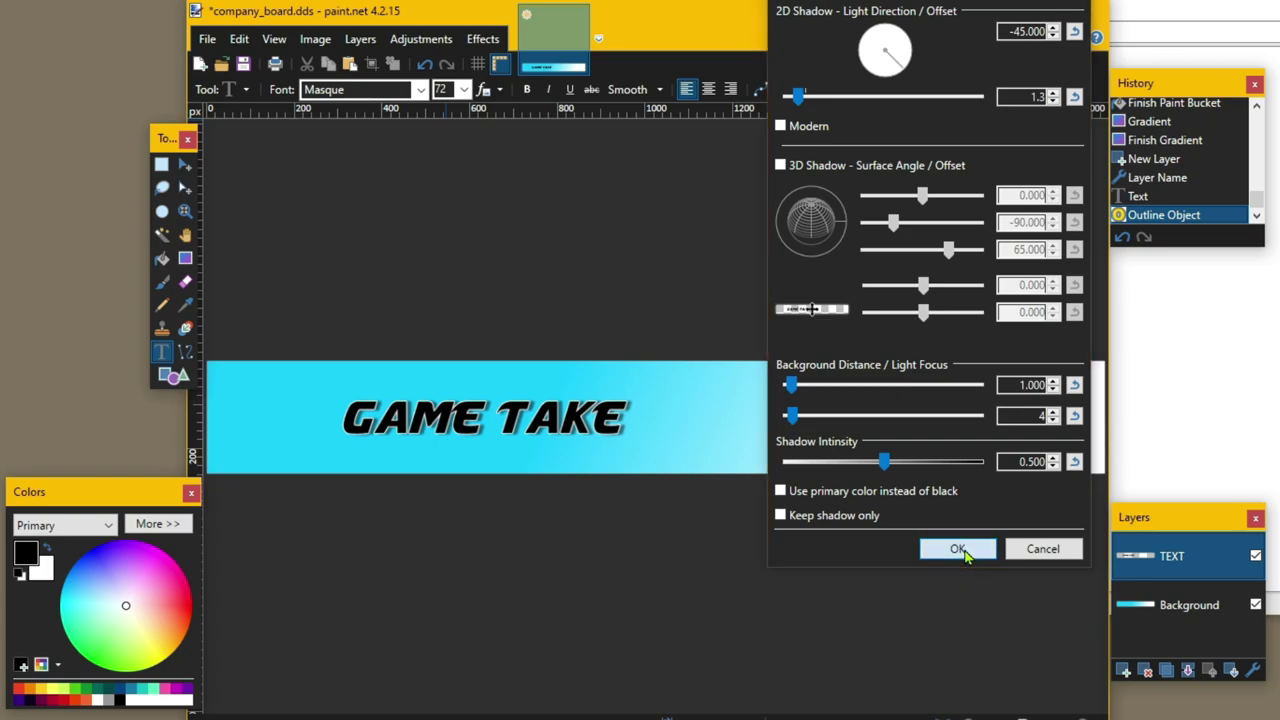
- Apply pyrochild's Outline Object in lavender 139,135,255 with softness 127
left_click(483, 39)
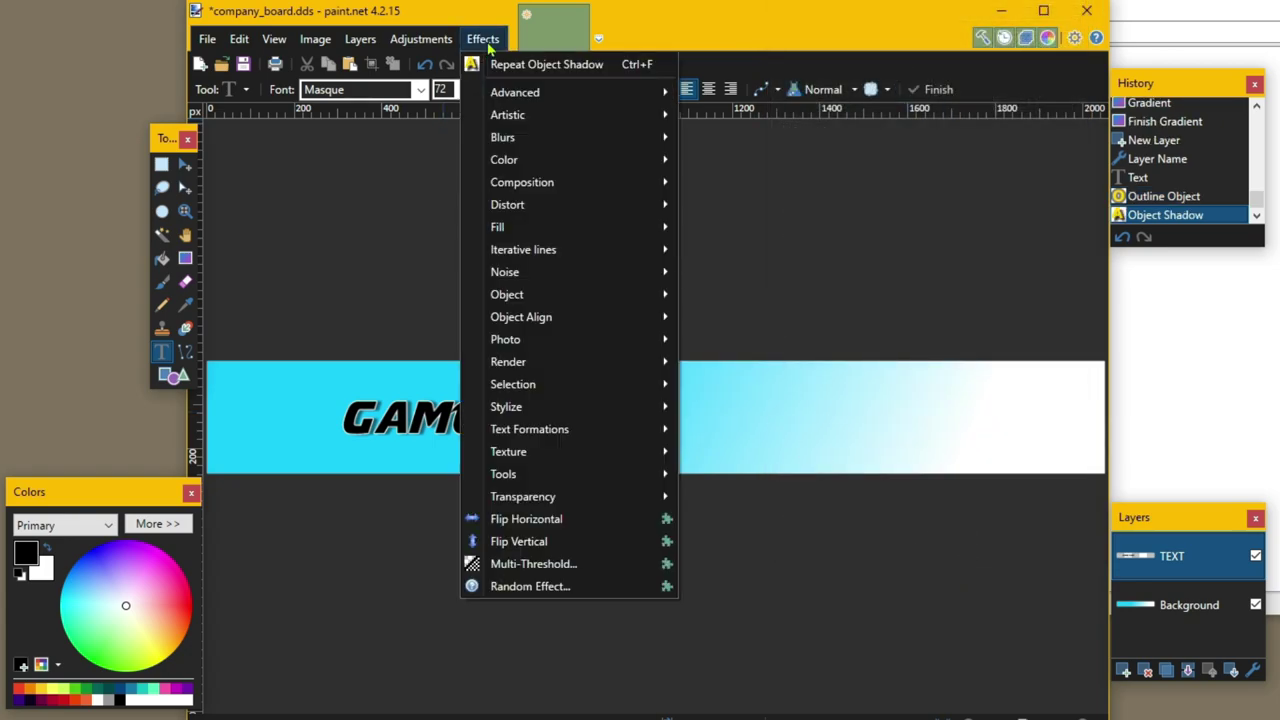
mouse_move(590, 299)
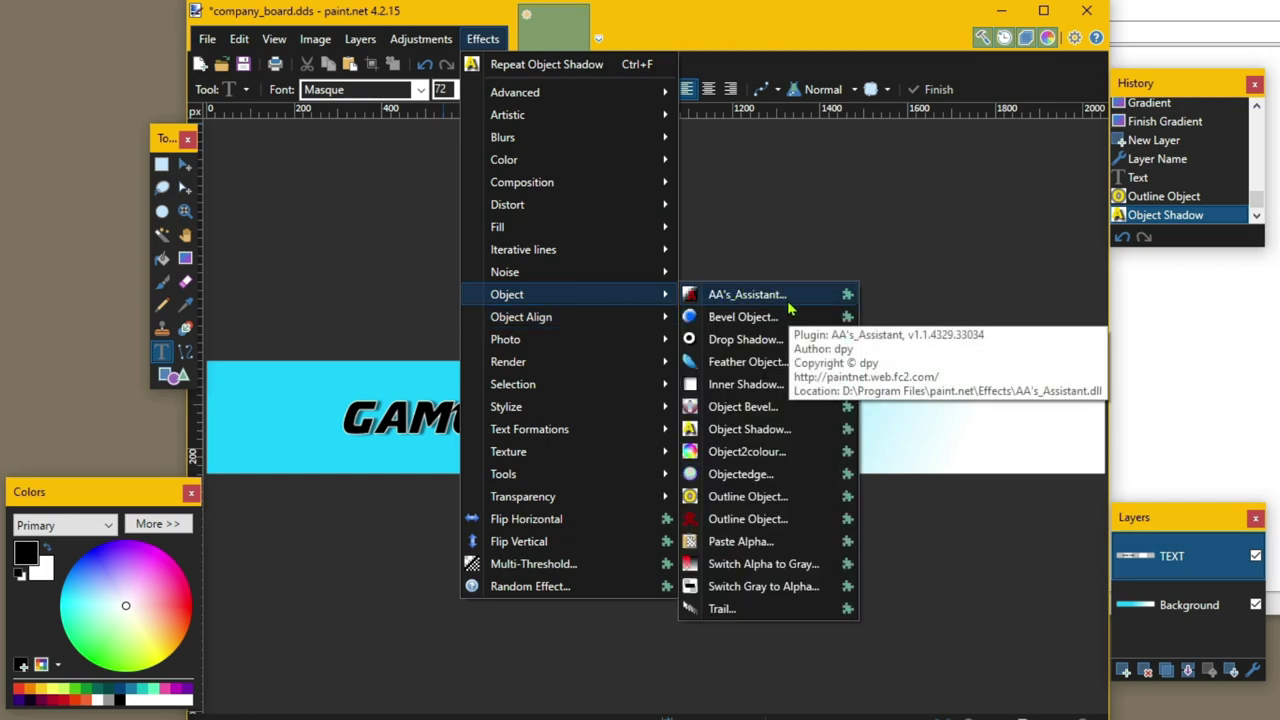
left_click(782, 522)
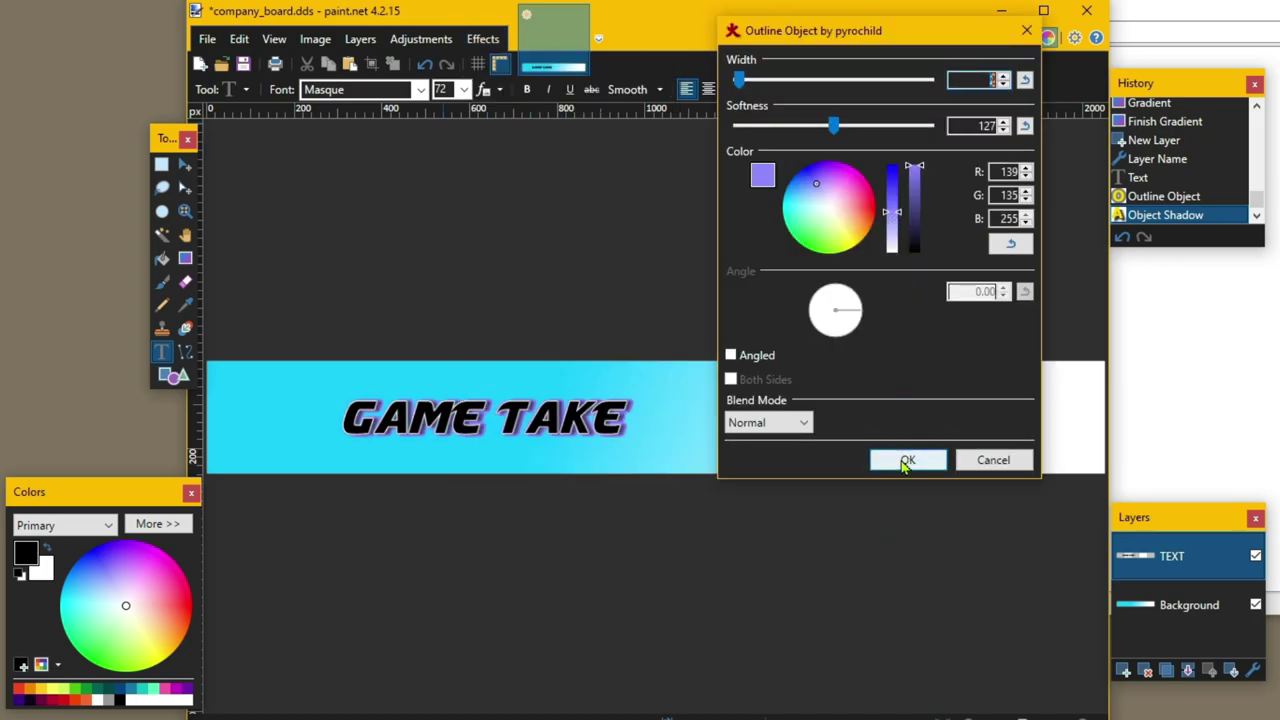
left_click(905, 461)
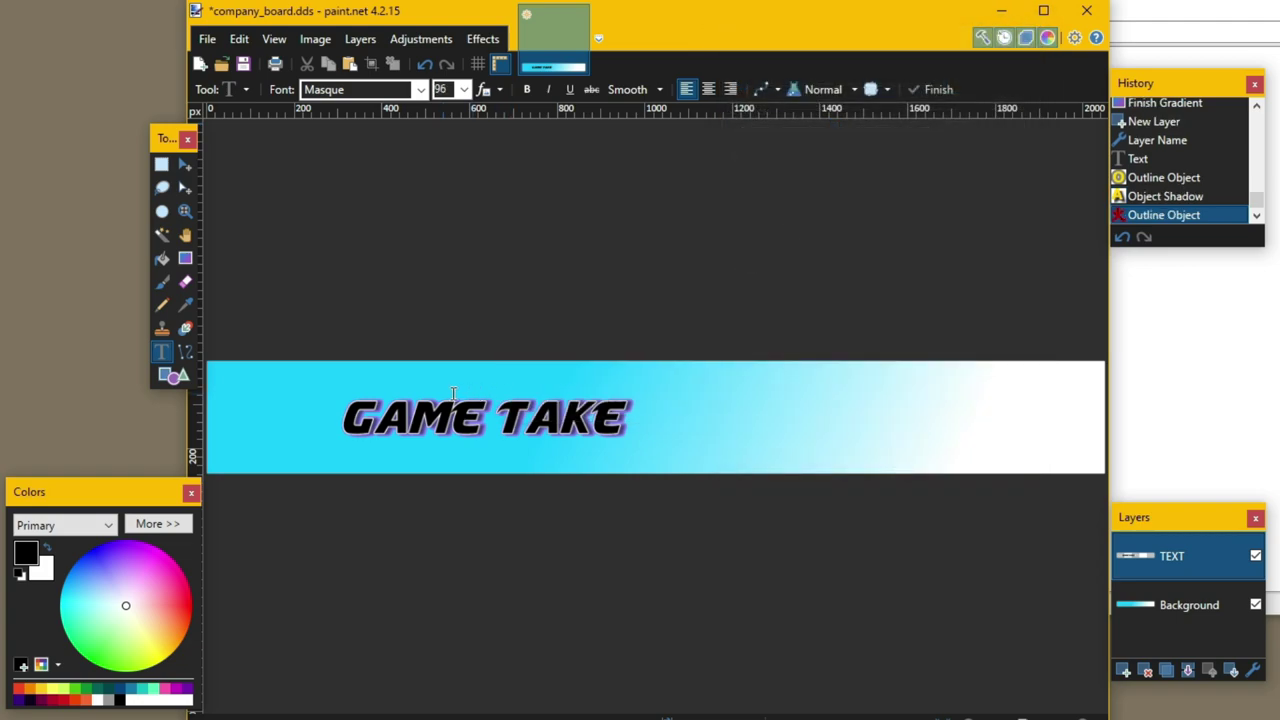
- Scale GAME TAKE up, shift it right and slightly down, then add Layer 3 above TEXT
left_click(183, 168)
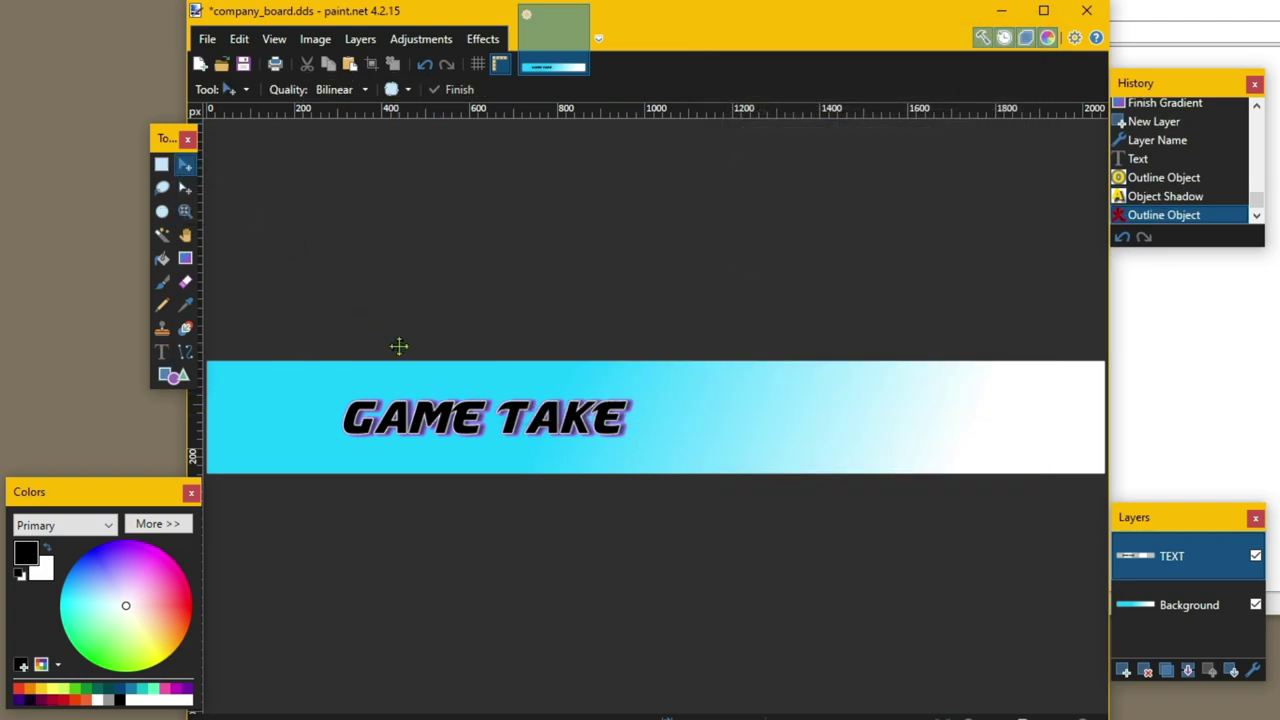
key("ctrl+a")
left_click(415, 420)
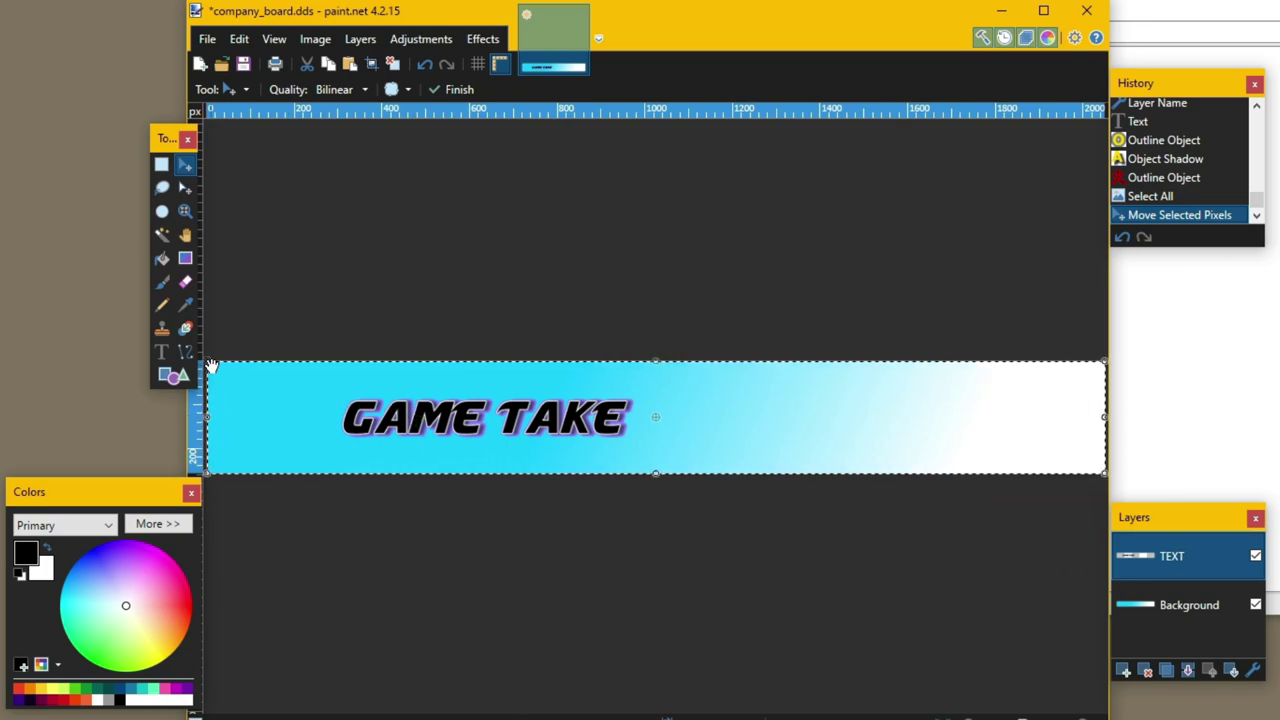
left_click_drag(211, 366, 0, 188)
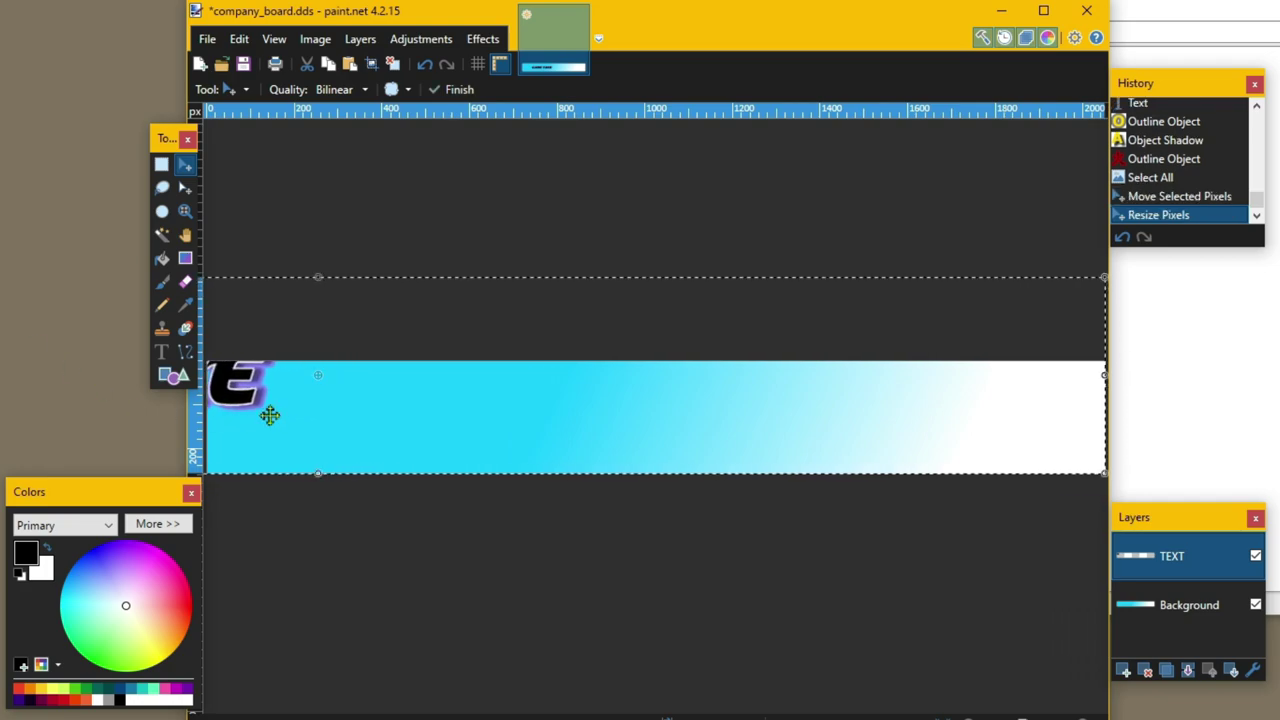
left_click_drag(314, 400, 870, 440)
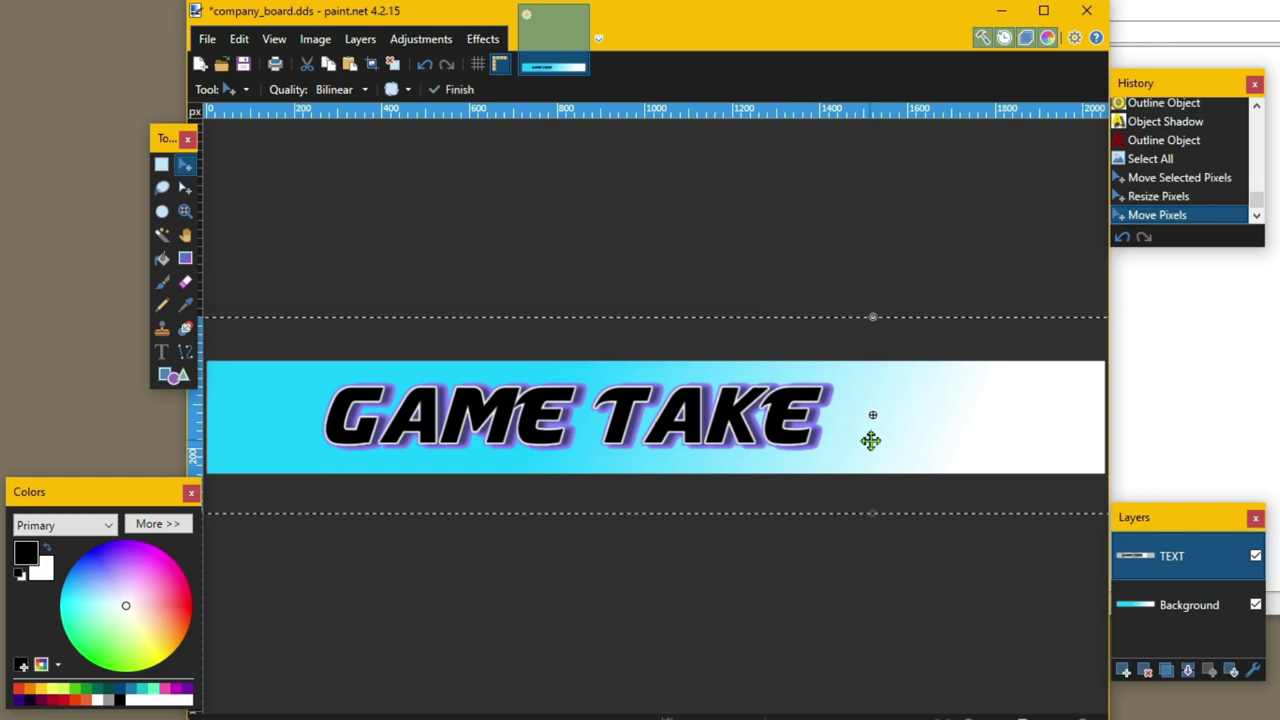
key("Down")
key("ctrl+d")
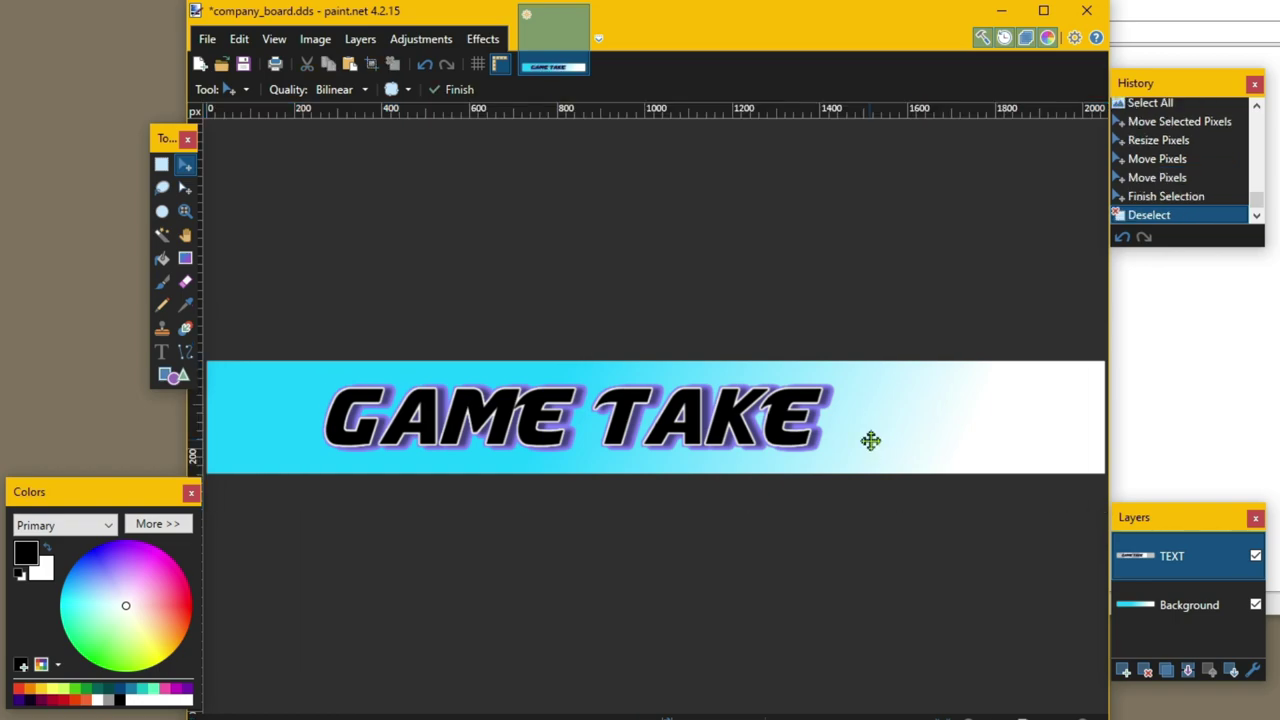
left_click(1123, 670)
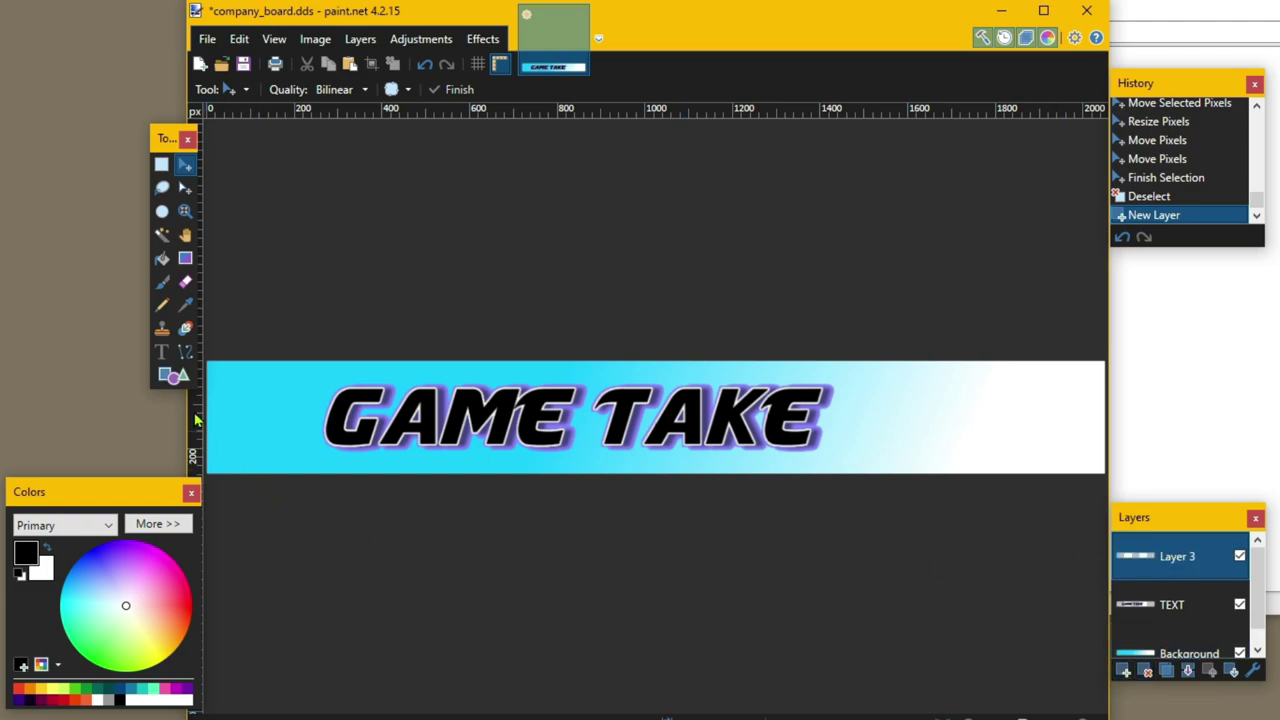
- Type HAULAGE LTD in Impact at size 48 beside GAME TAKE
left_click(162, 353)
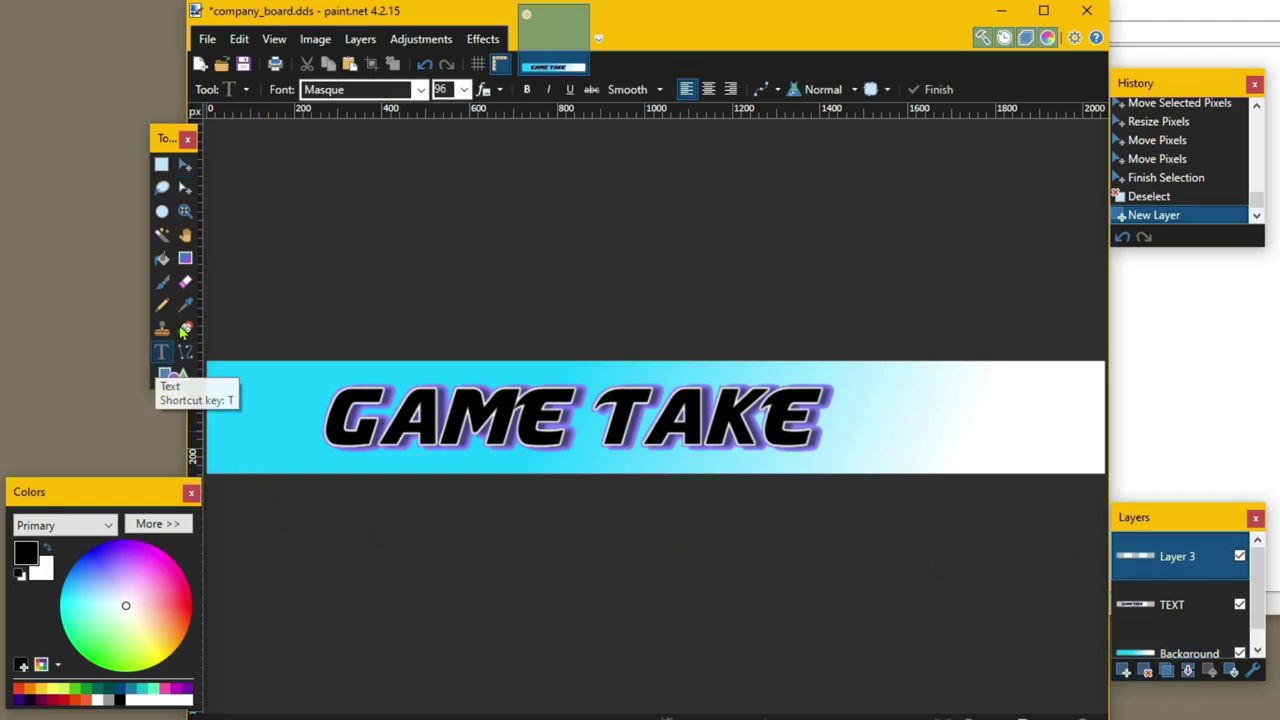
left_click(421, 90)
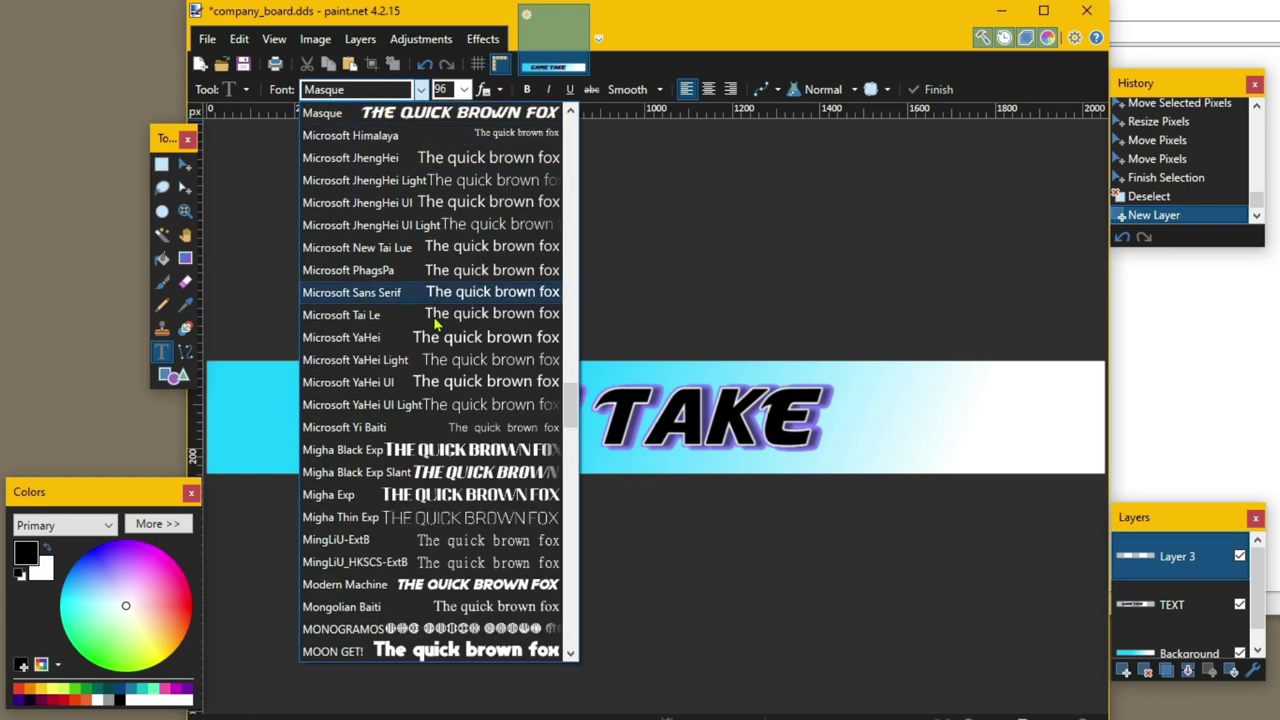
scroll(381, 343, "up", 15)
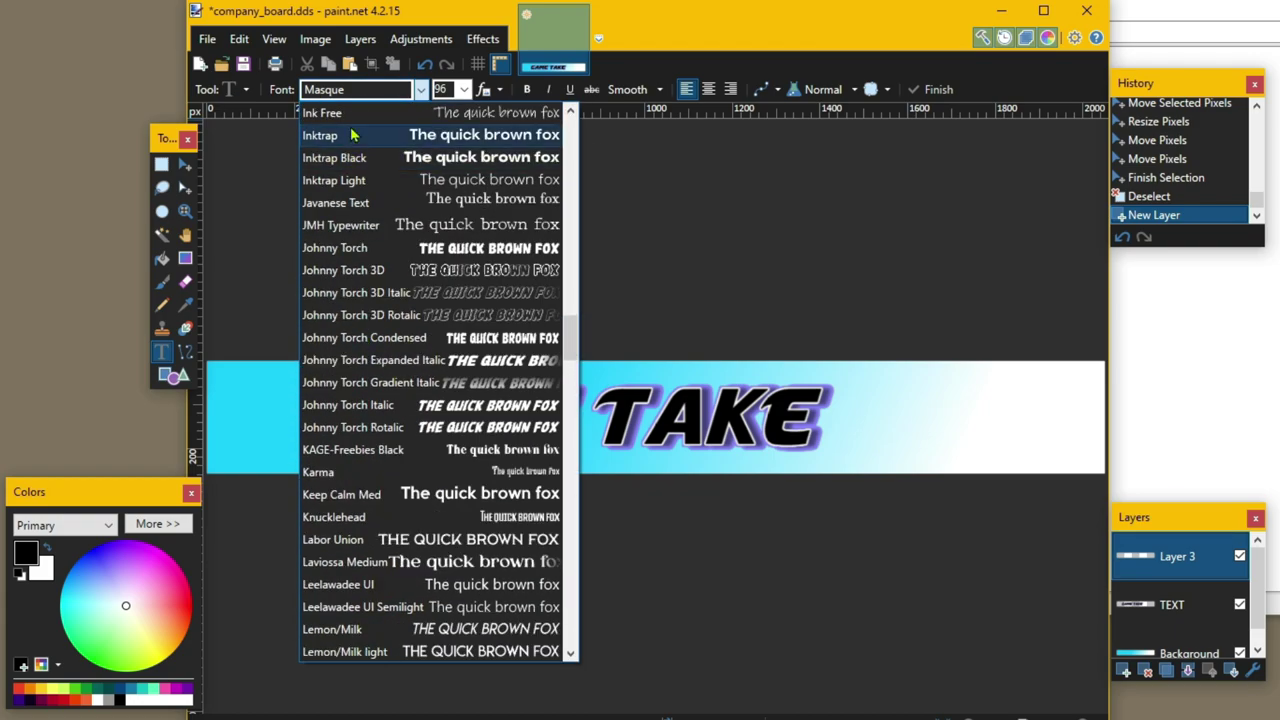
scroll(330, 140, "up", 1)
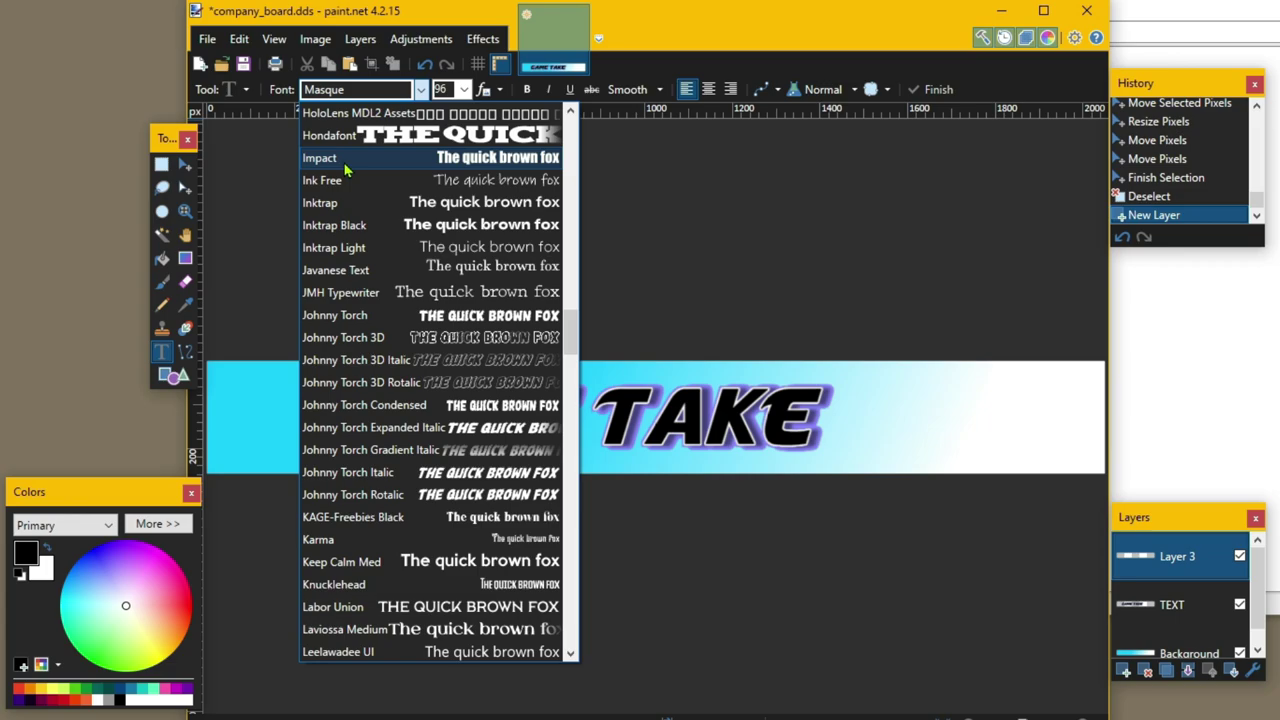
left_click(330, 158)
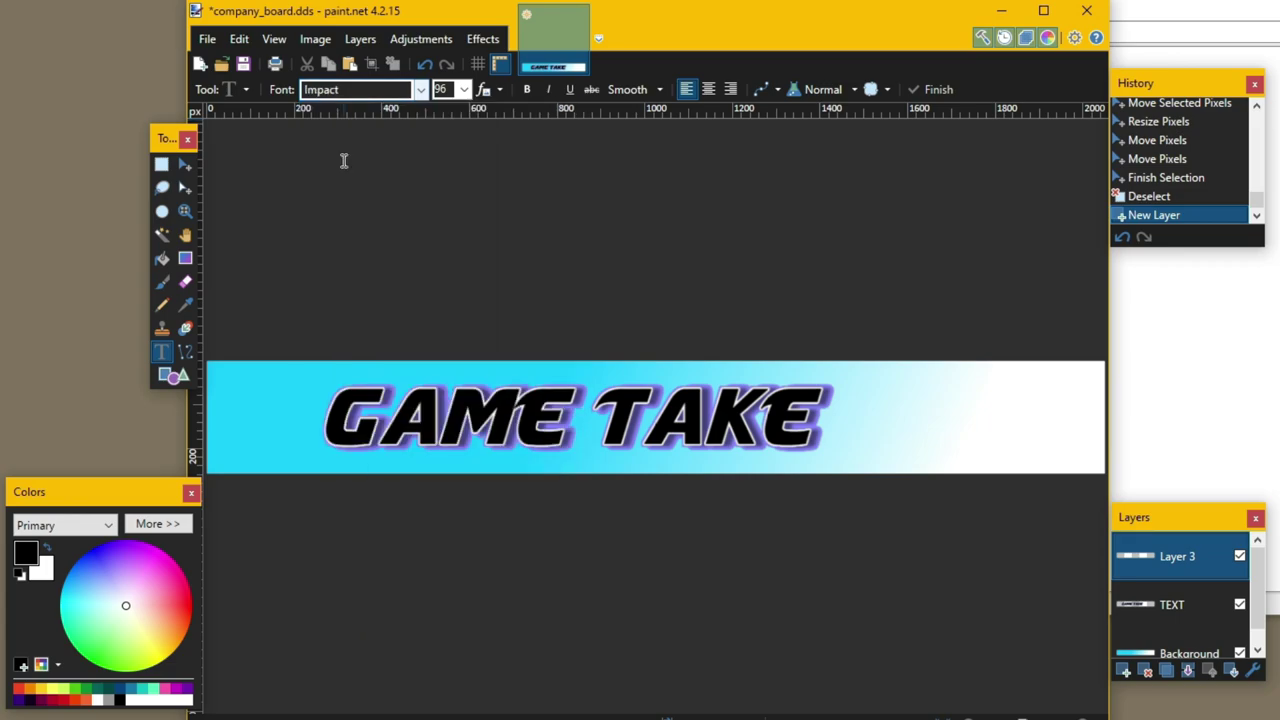
left_click(464, 89)
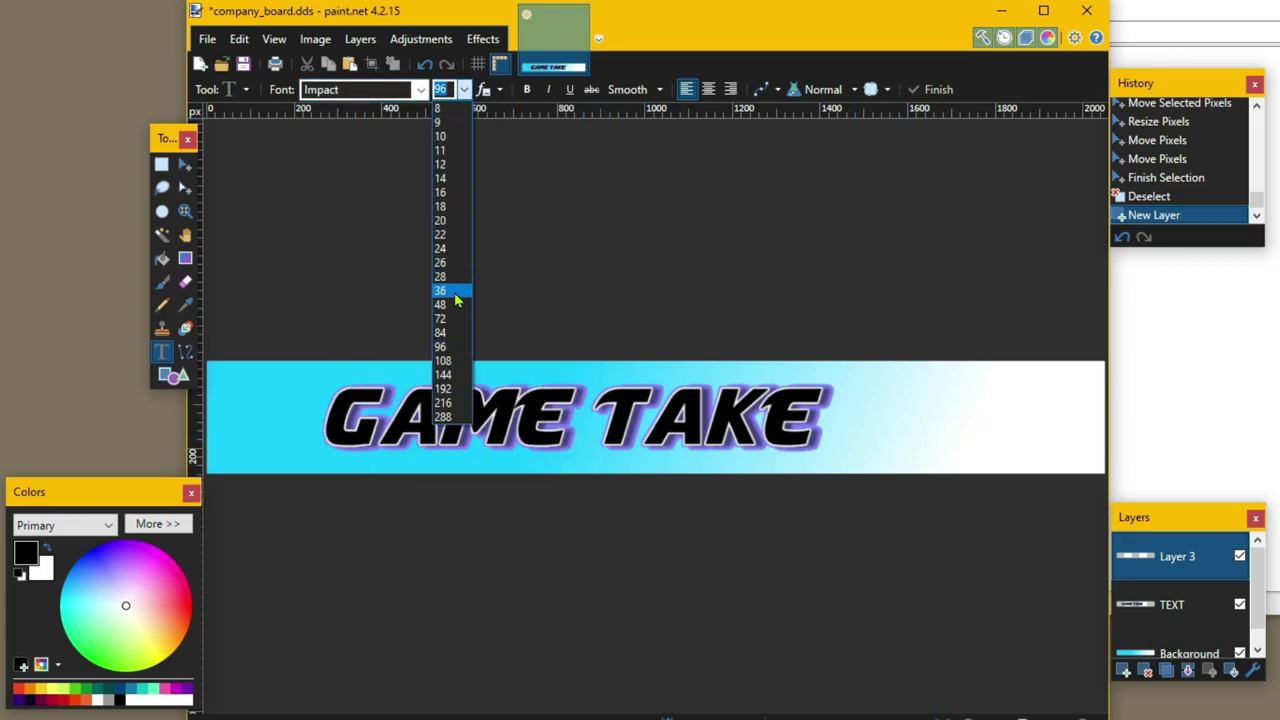
left_click(454, 304)
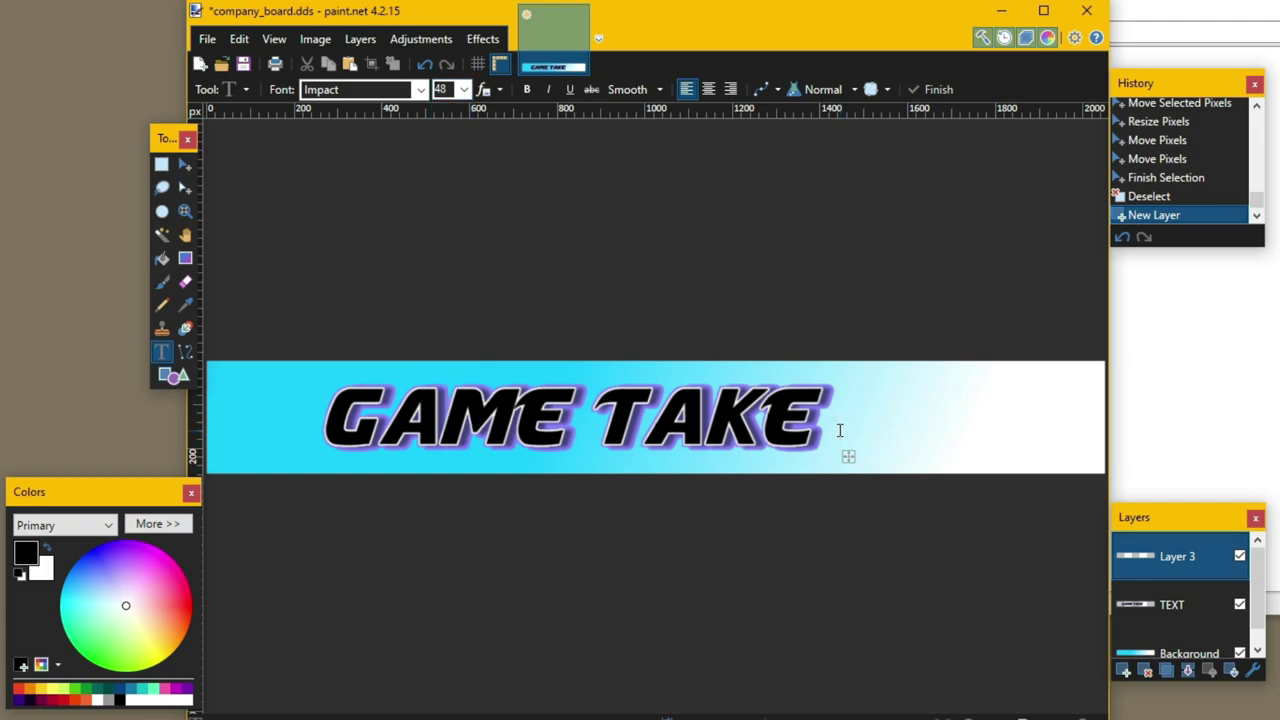
type("HAULAGE LTD")
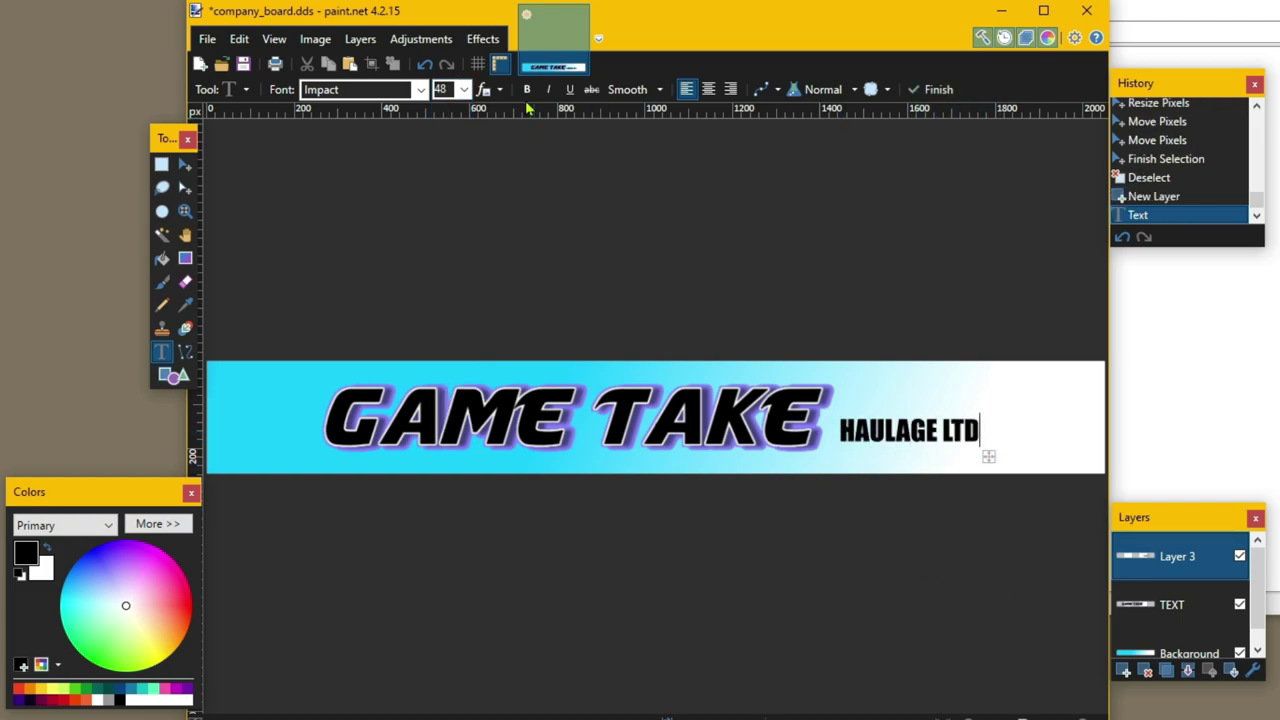
- Enlarge HAULAGE LTD by entering font size 85, then add another empty layer
left_click(464, 89)
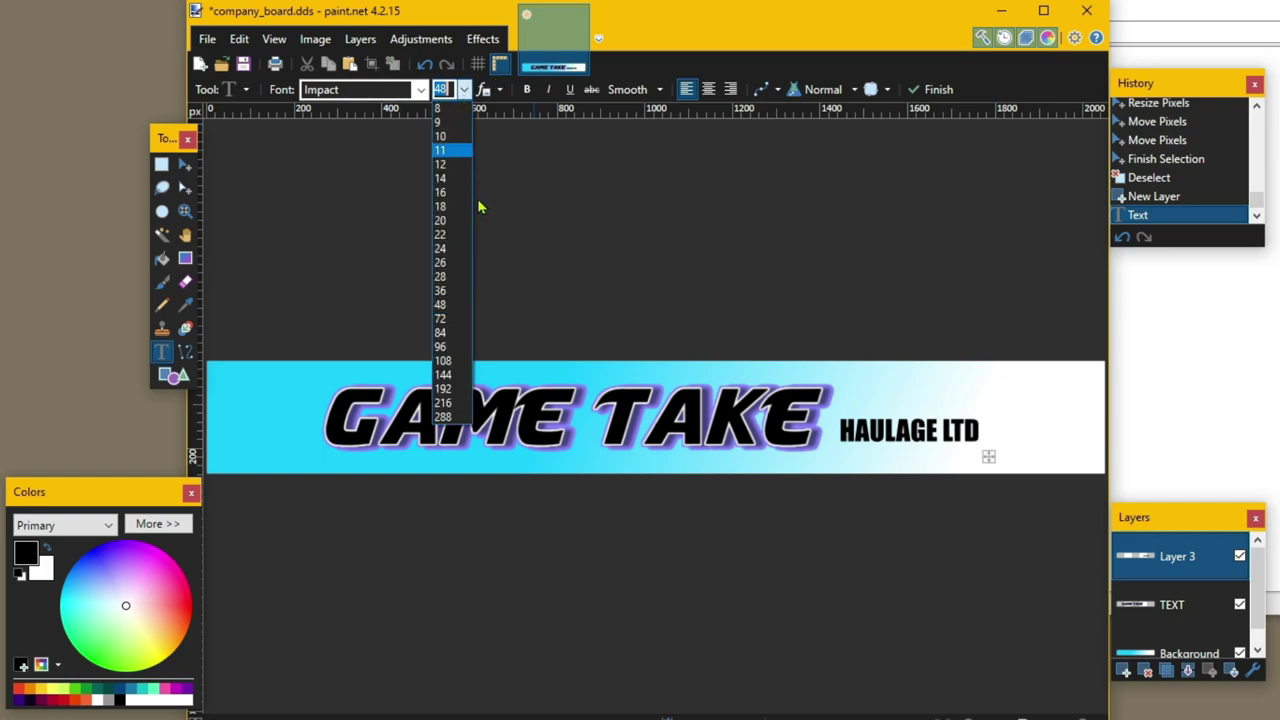
left_click(456, 318)
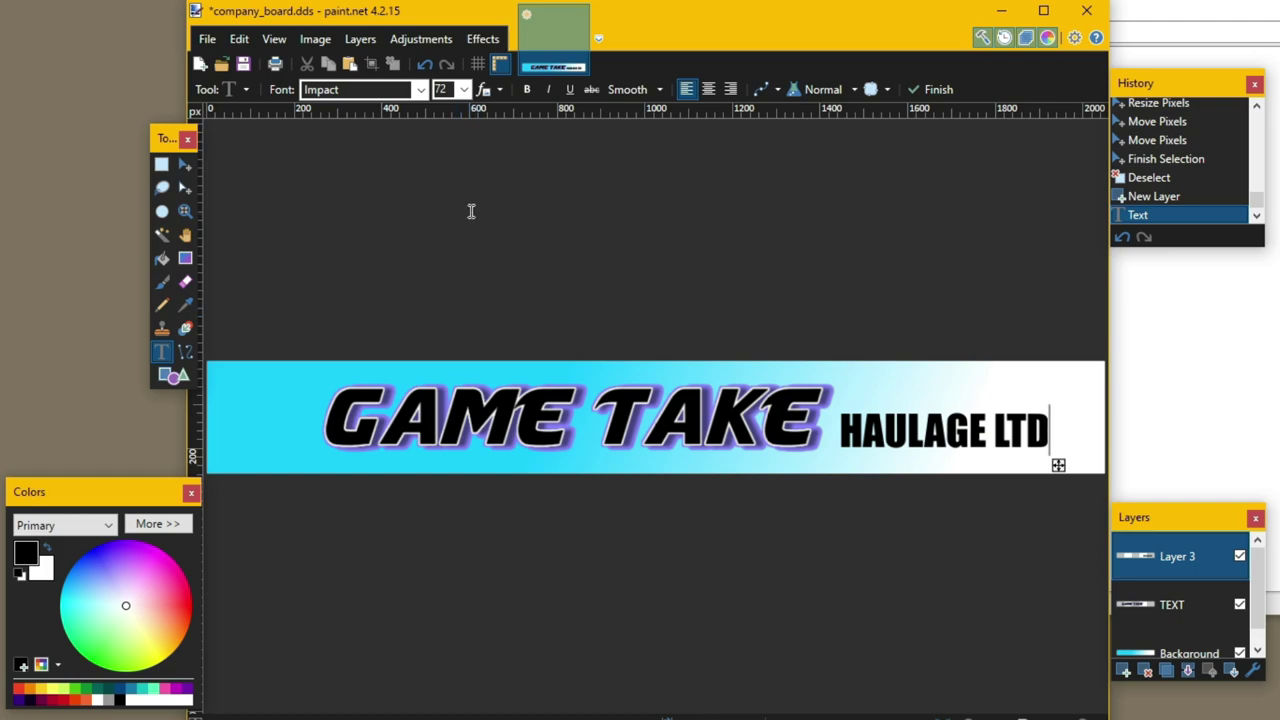
left_click(446, 88)
type("8")
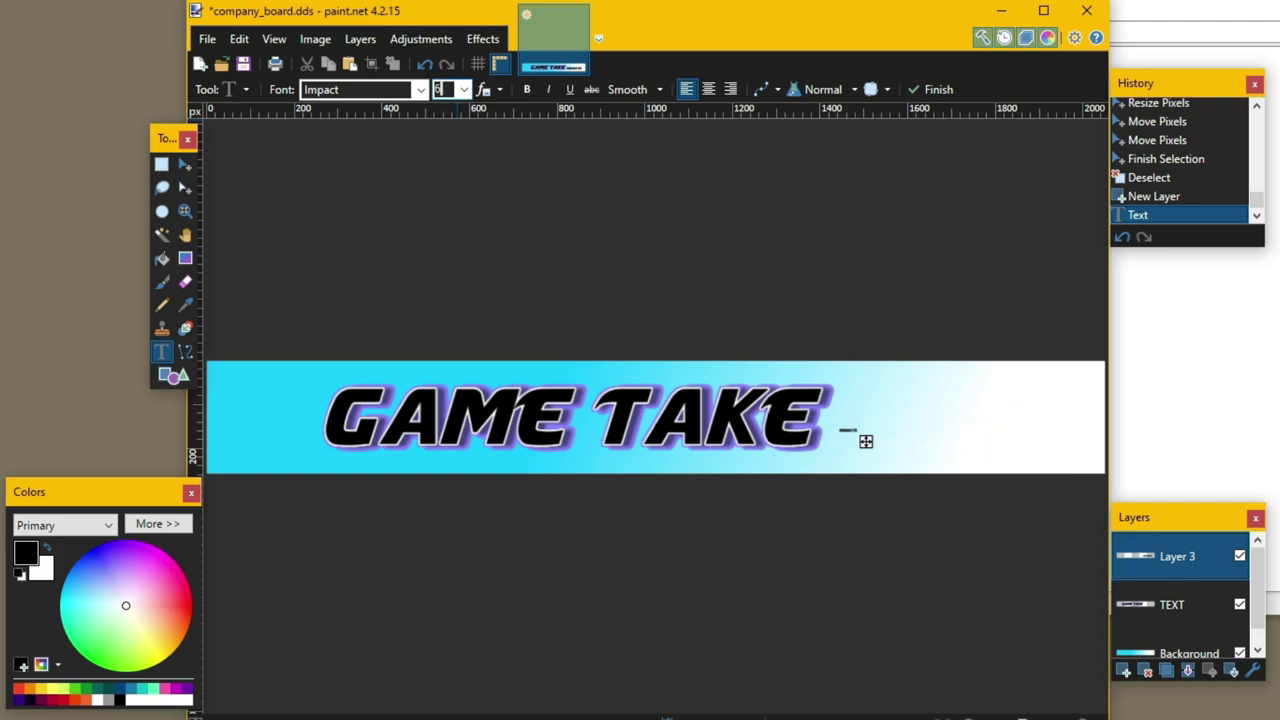
type("5")
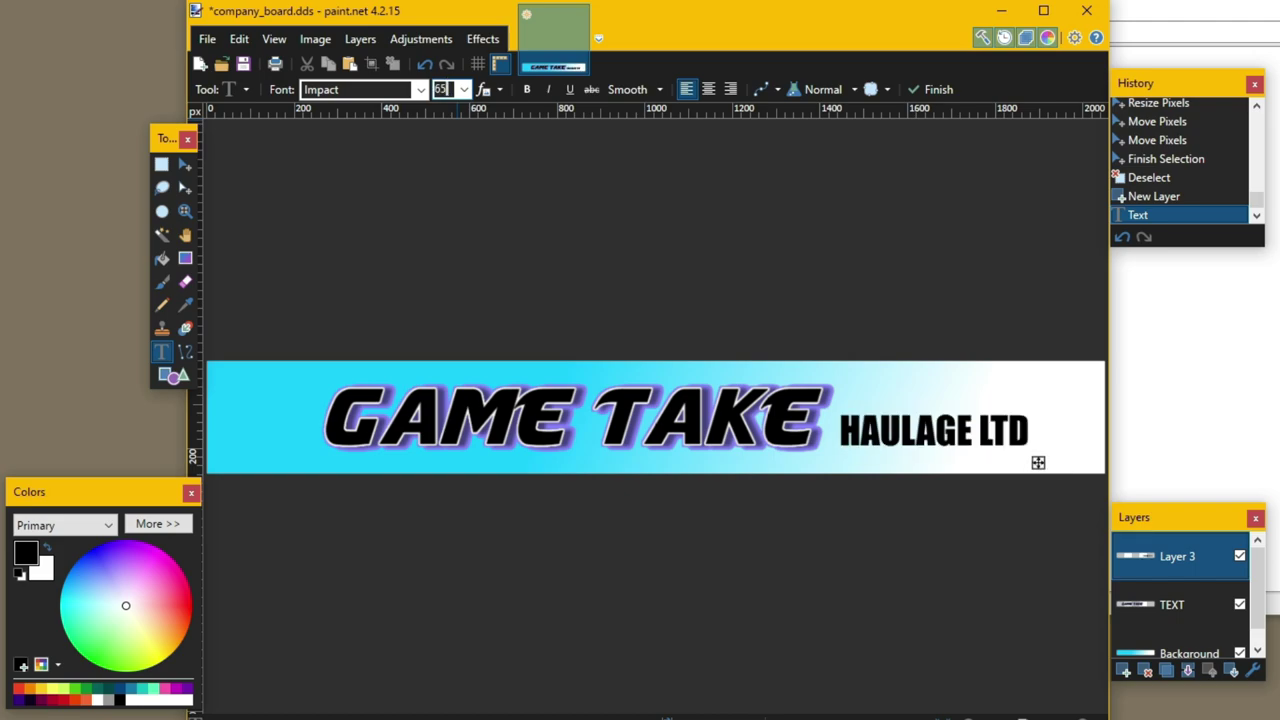
left_click(1124, 670)
- Type the company phone number at size 36 beneath HAULAGE LTD and nudge it slightly right
left_click(464, 89)
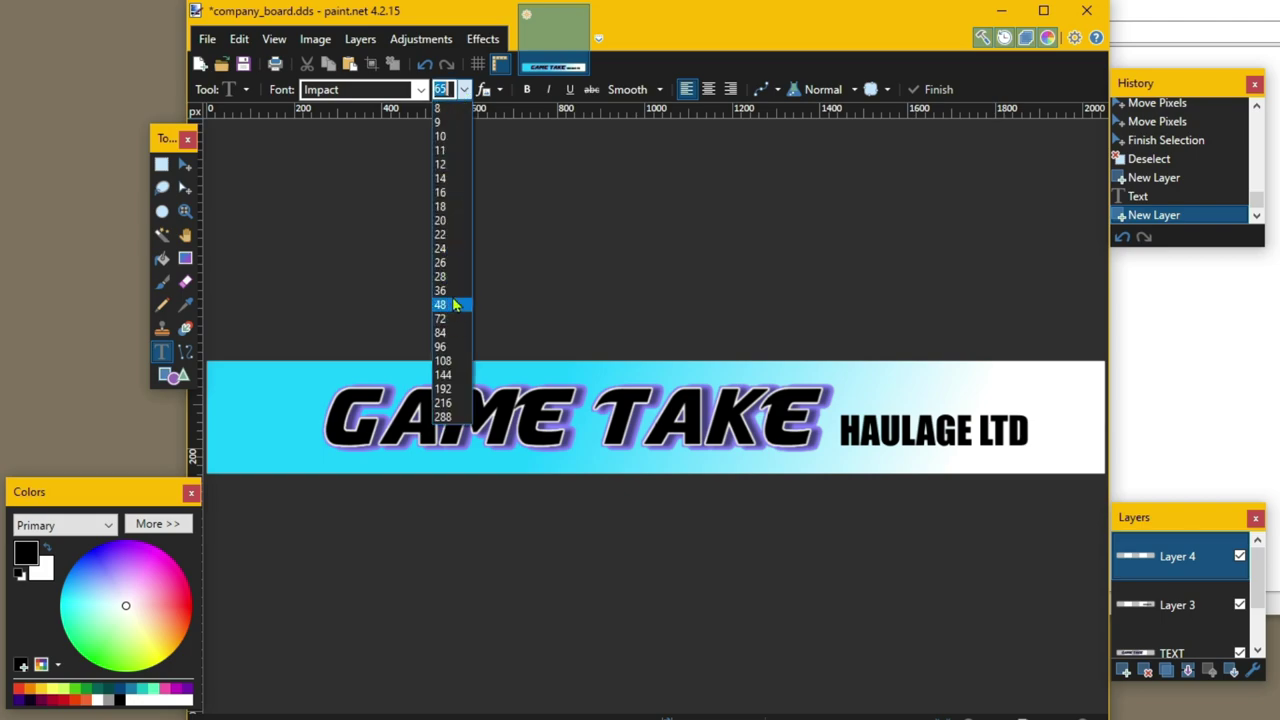
left_click(447, 290)
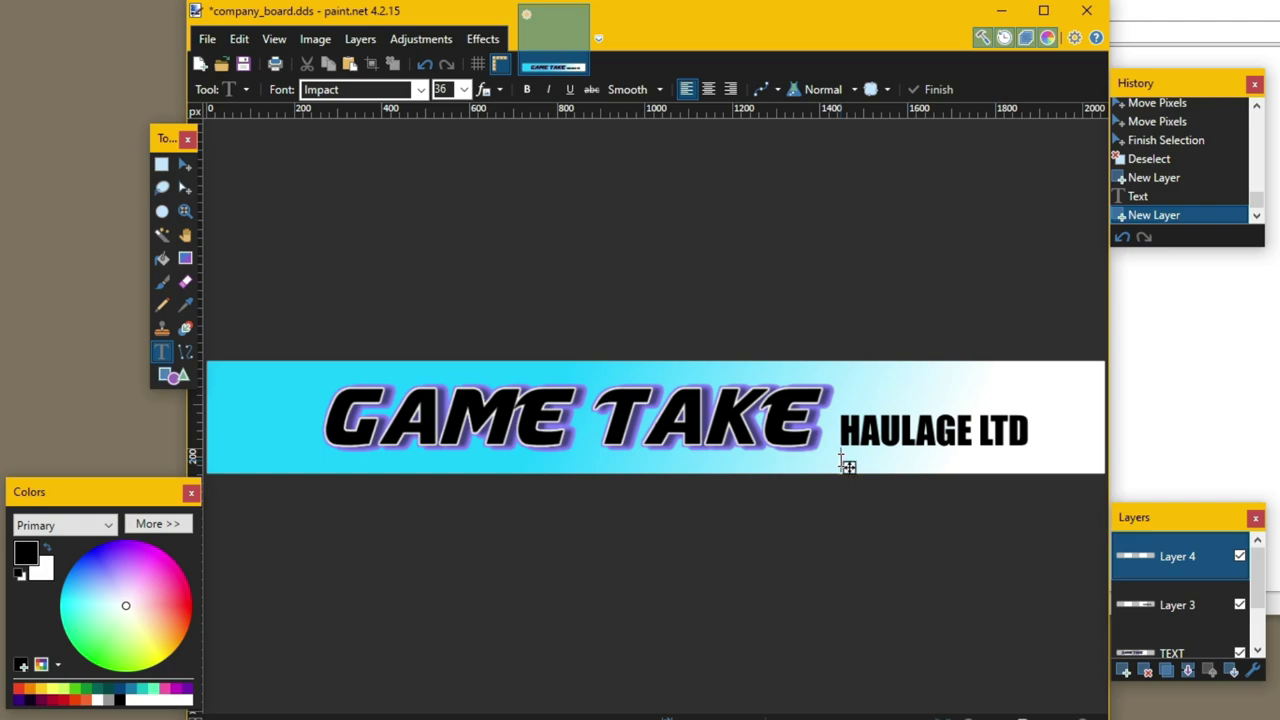
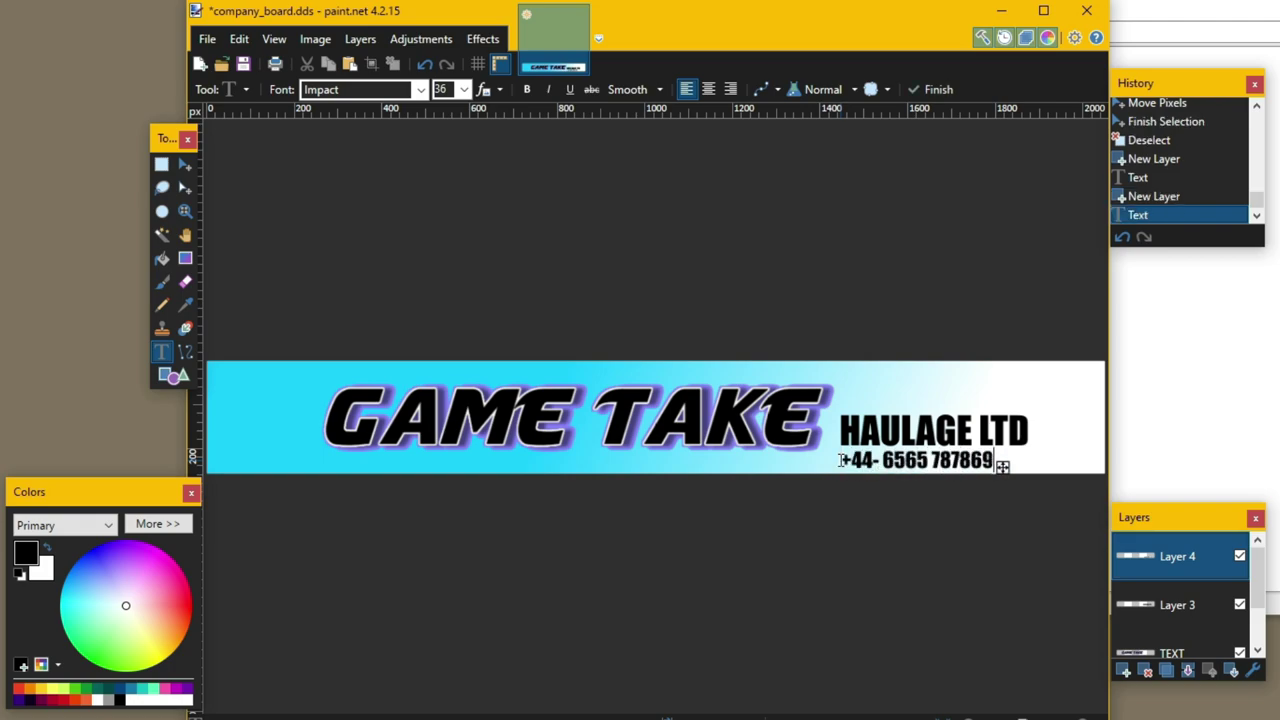
left_click(184, 166)
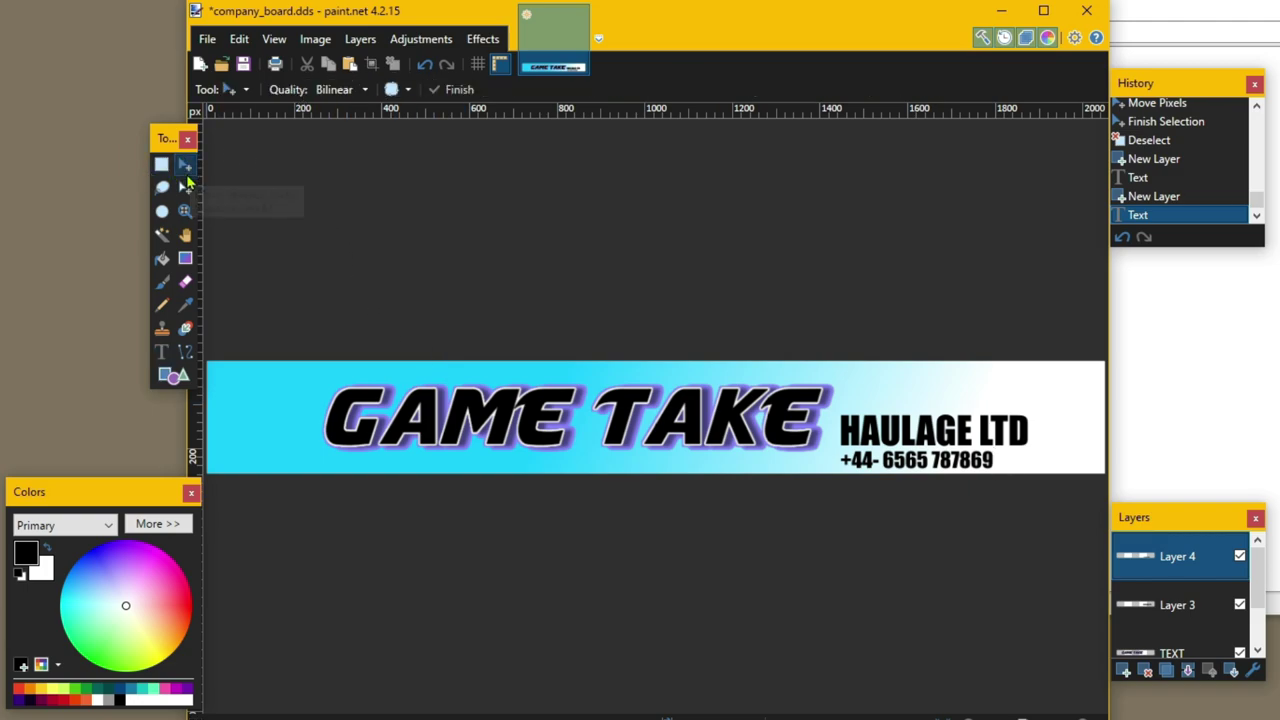
key("ctrl+a")
left_click(896, 459)
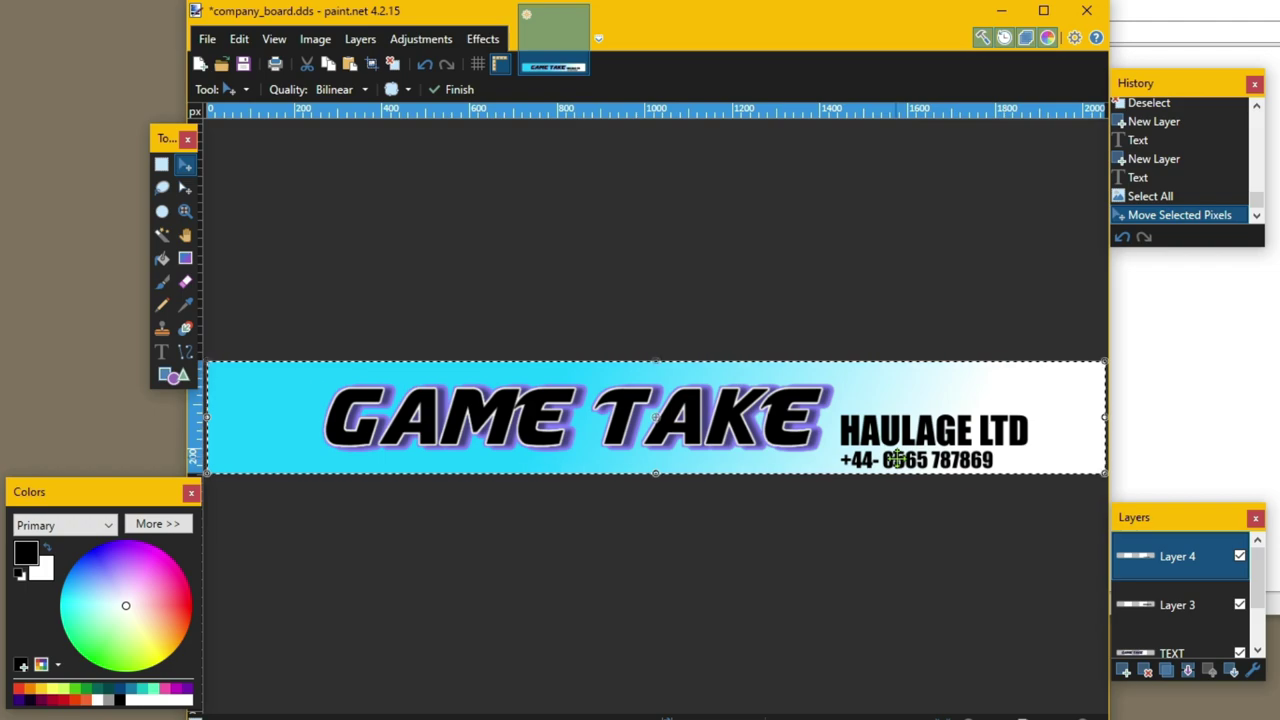
left_click_drag(896, 459, 899, 459)
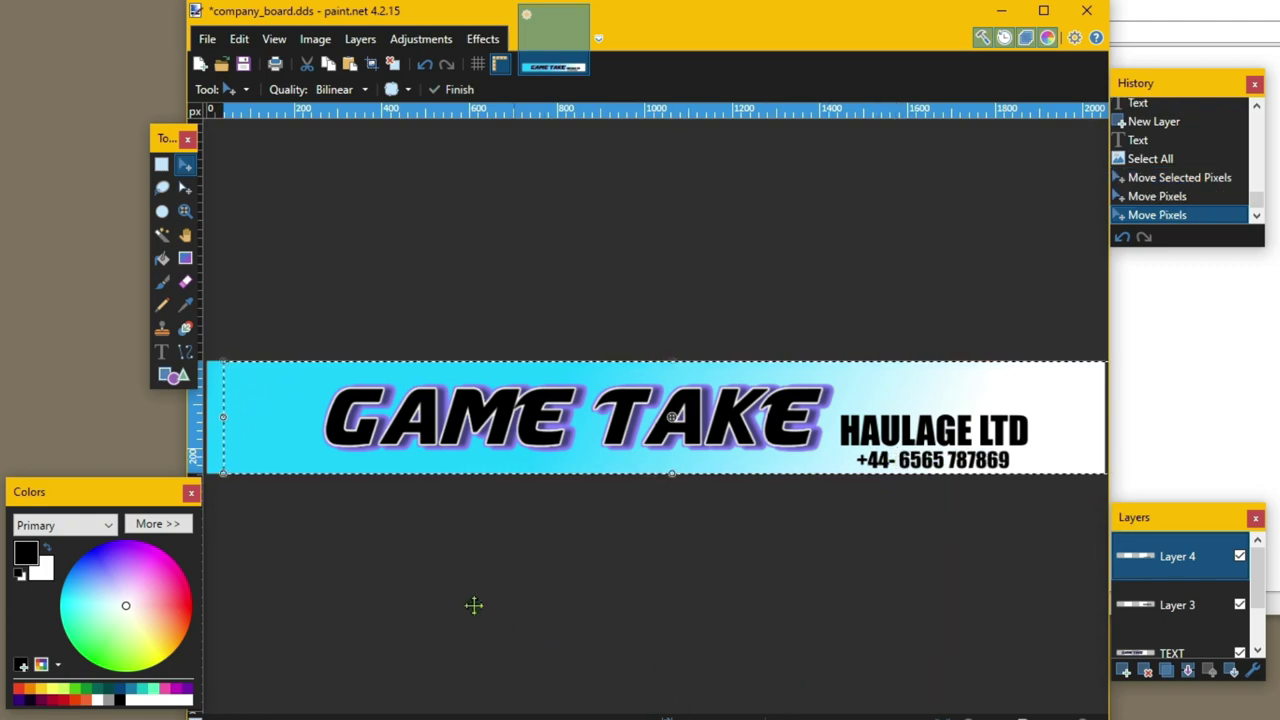
key("ctrl+d")
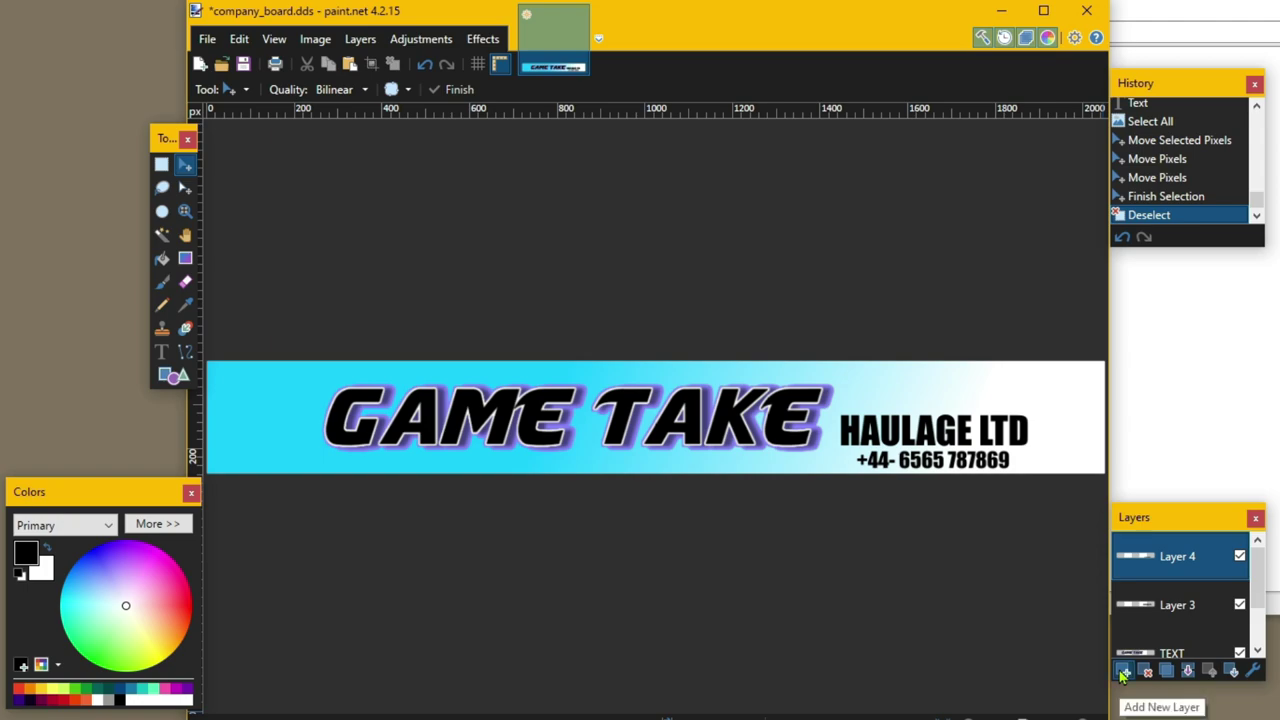
- Add a new layer and rename it PIC
left_click(1122, 672)
double_click(1162, 577)
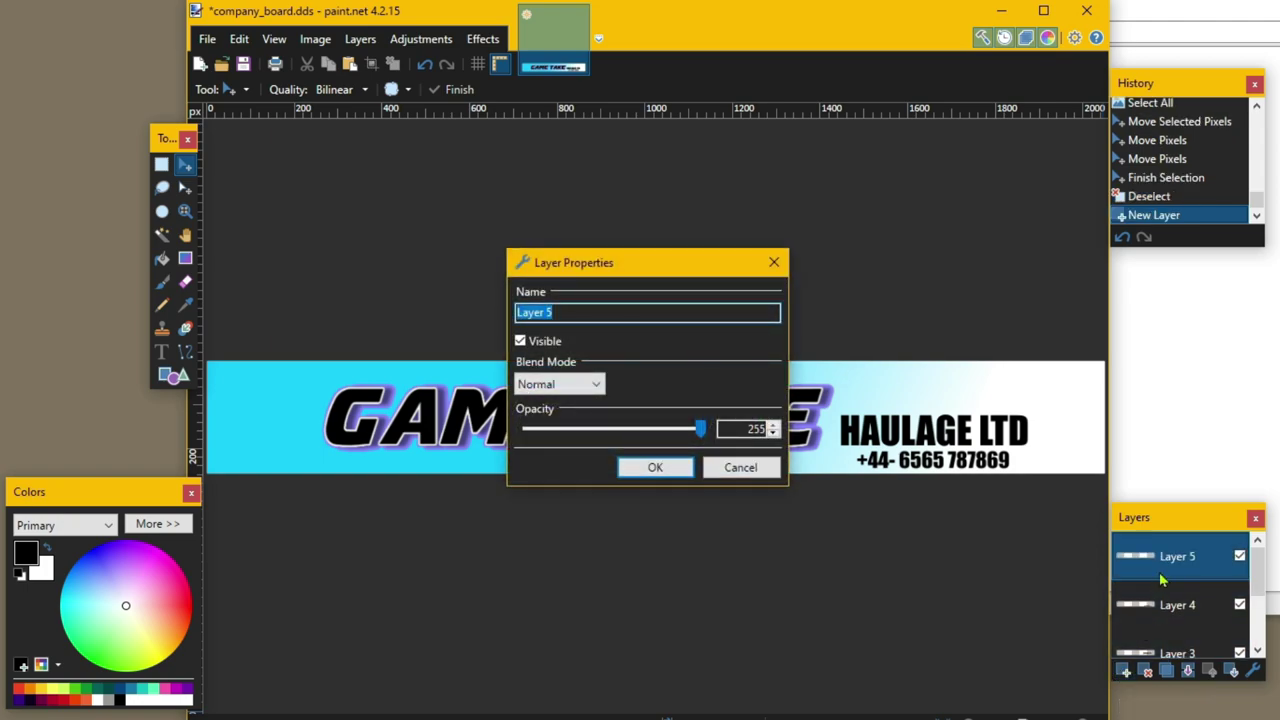
type("PIC")
left_click(655, 467)
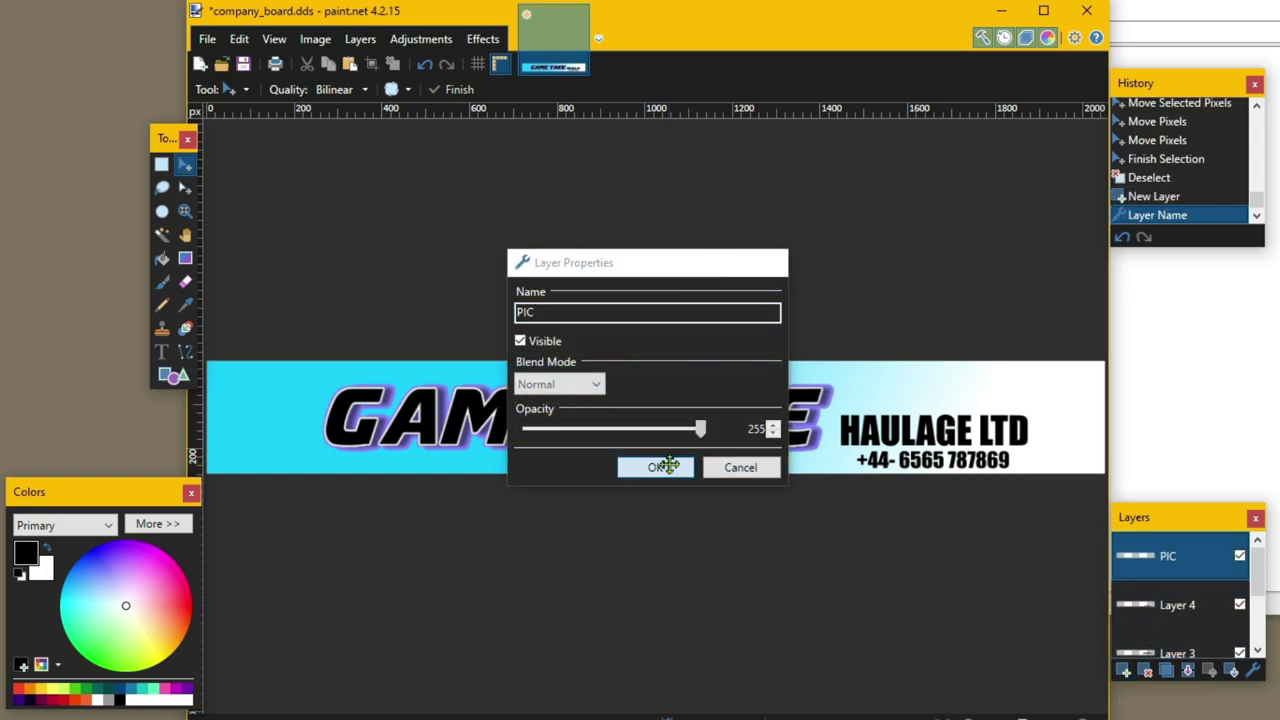
- Copy the black truck outline PNG from GAMES (D:)'s TRUCKING HELP folder, then return to paint.net
key("alt+Tab")
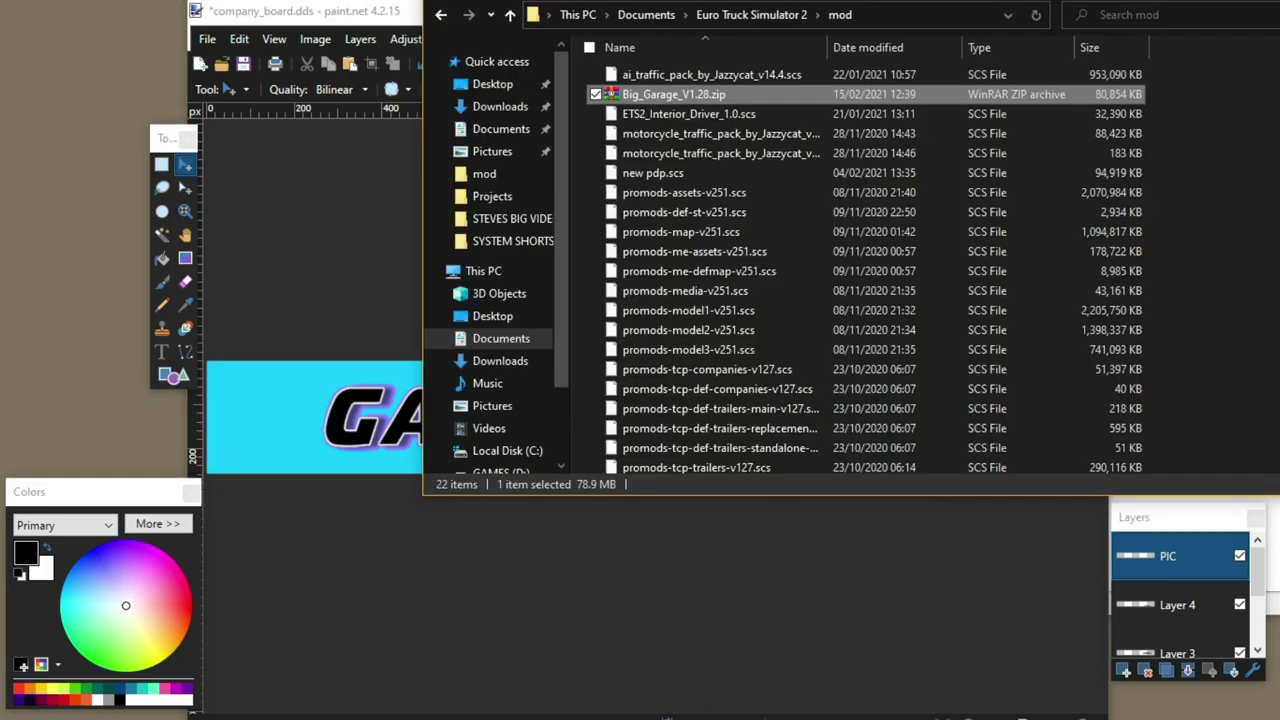
left_click(500, 470)
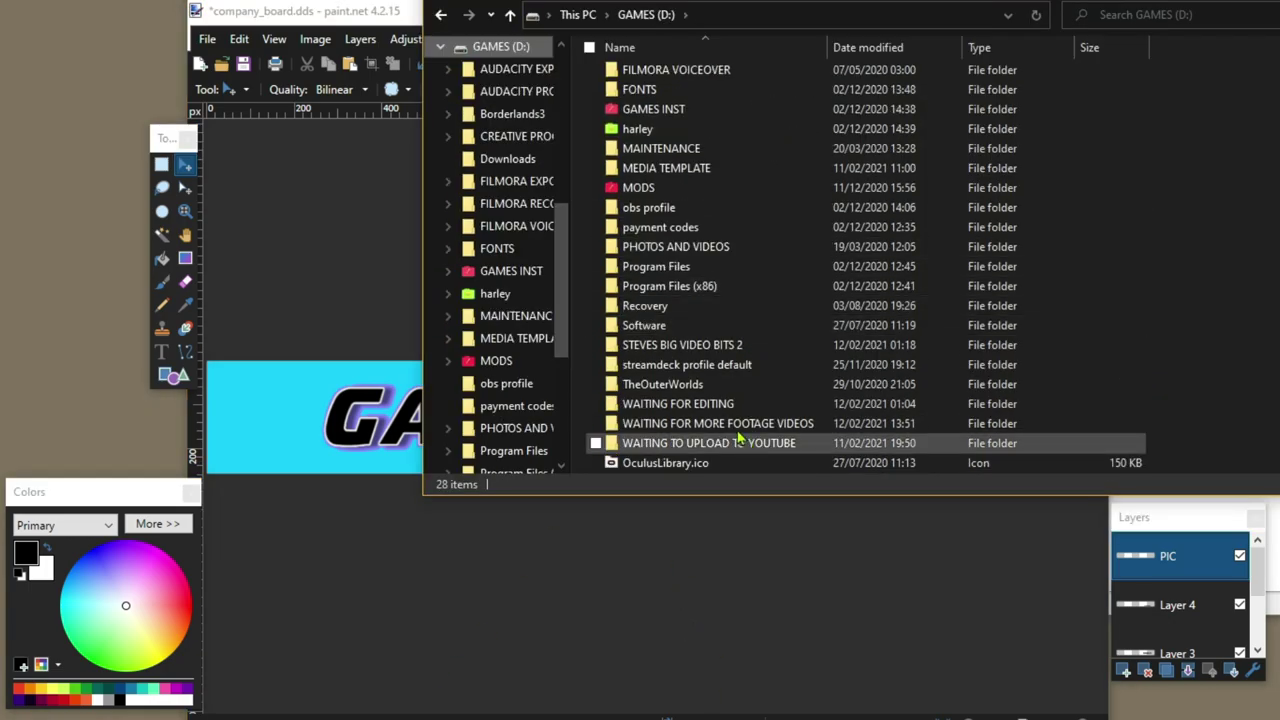
left_click(727, 347)
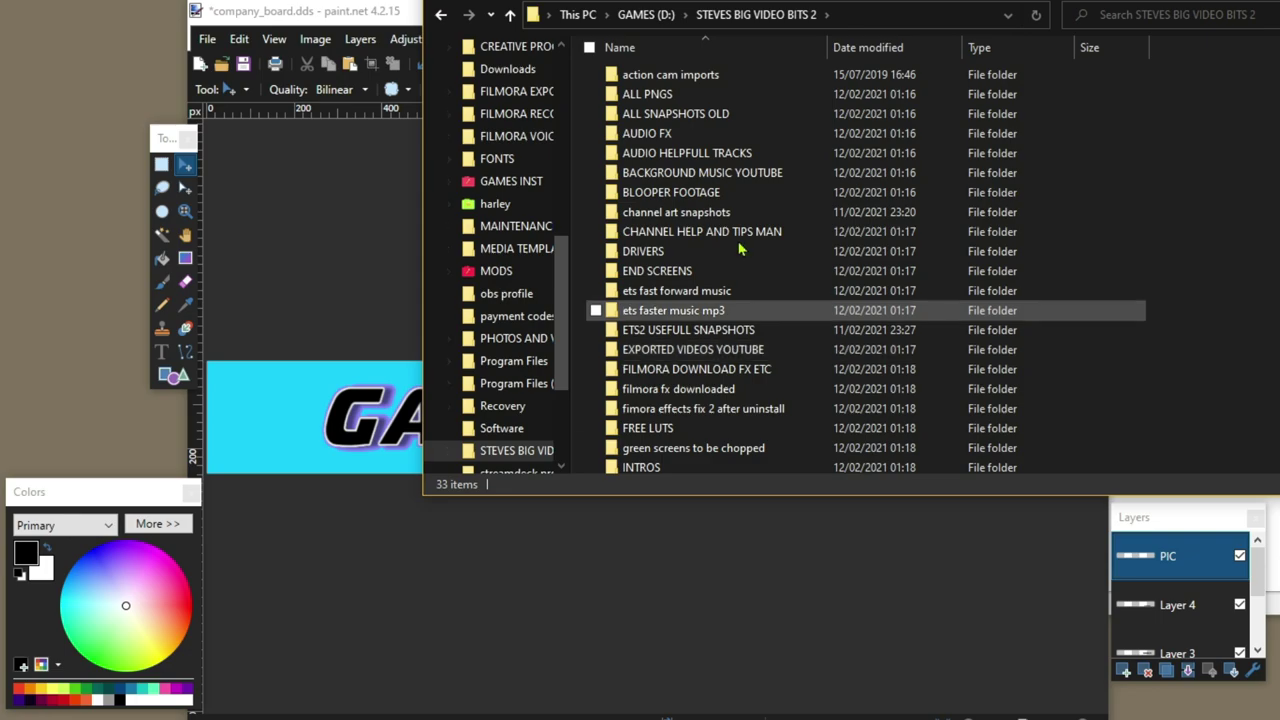
double_click(657, 100)
double_click(657, 100)
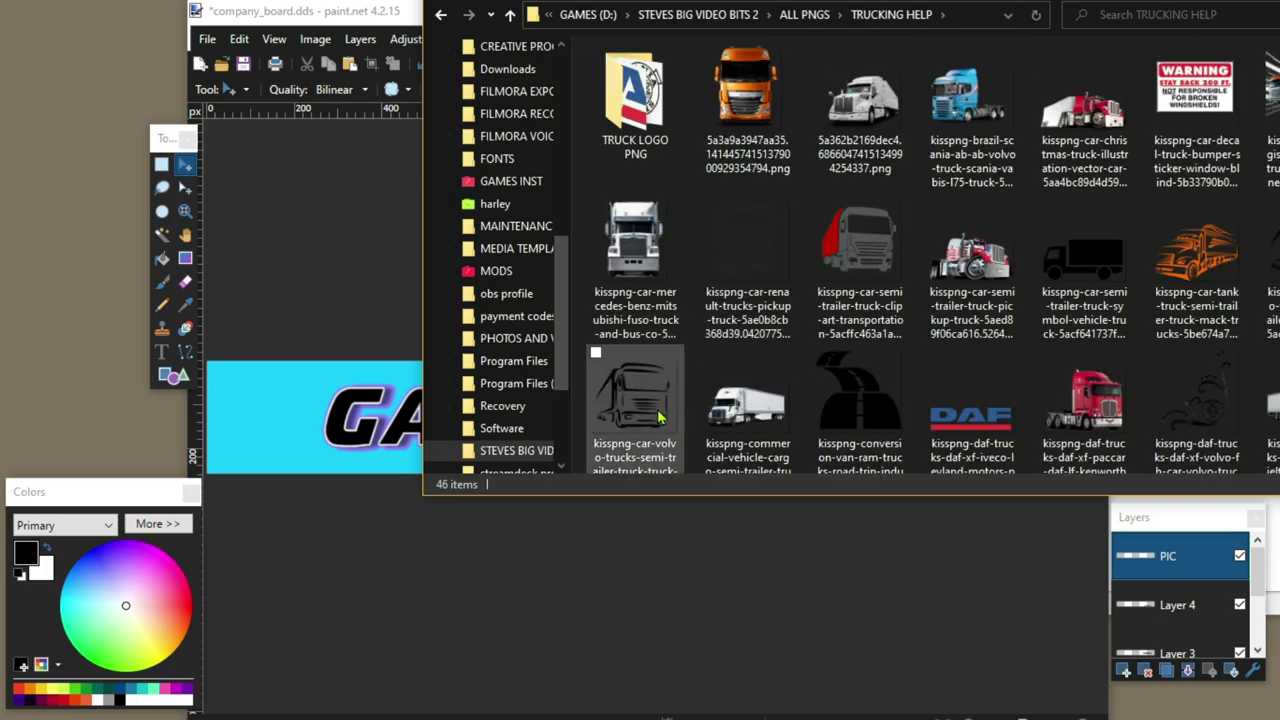
left_click(660, 418)
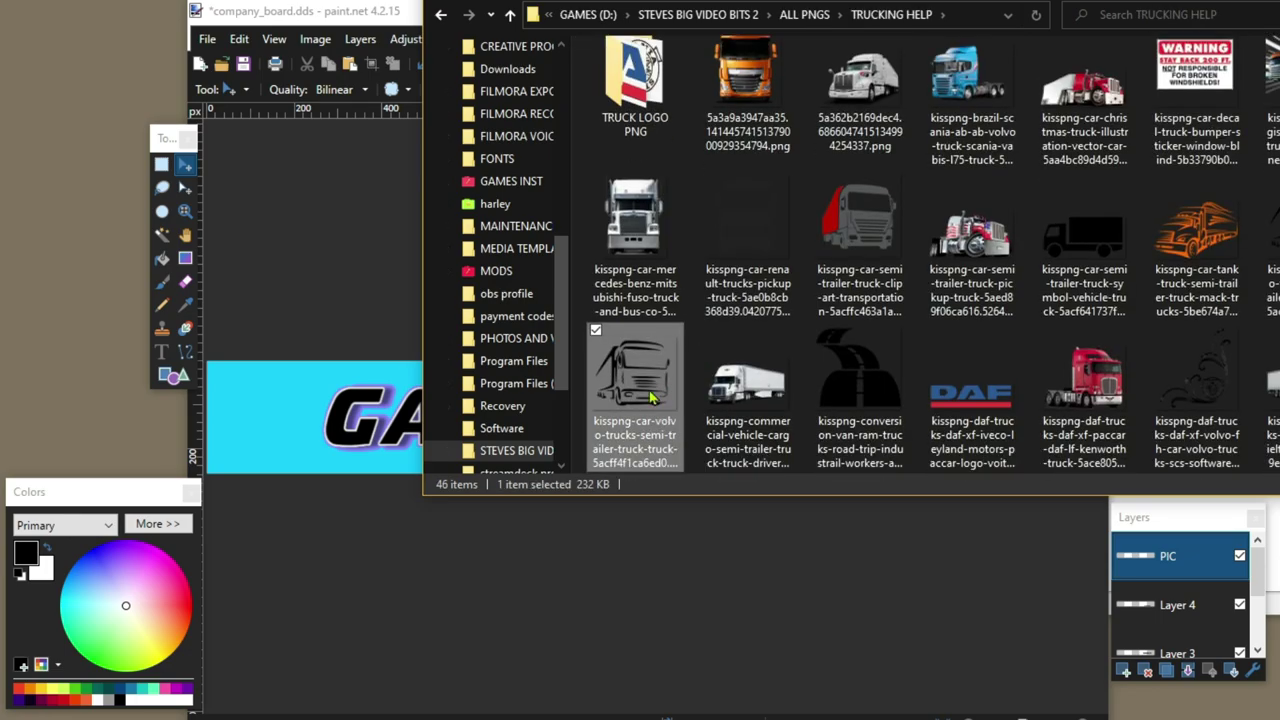
right_click(652, 397)
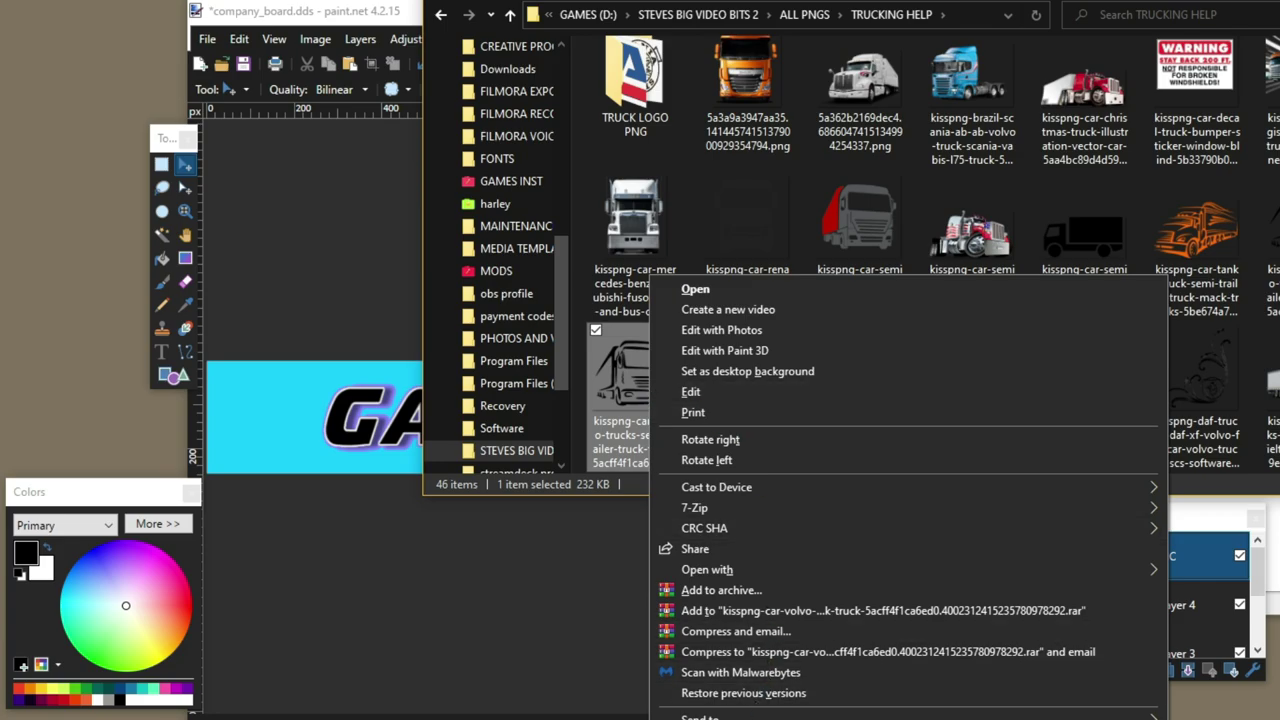
key("Escape")
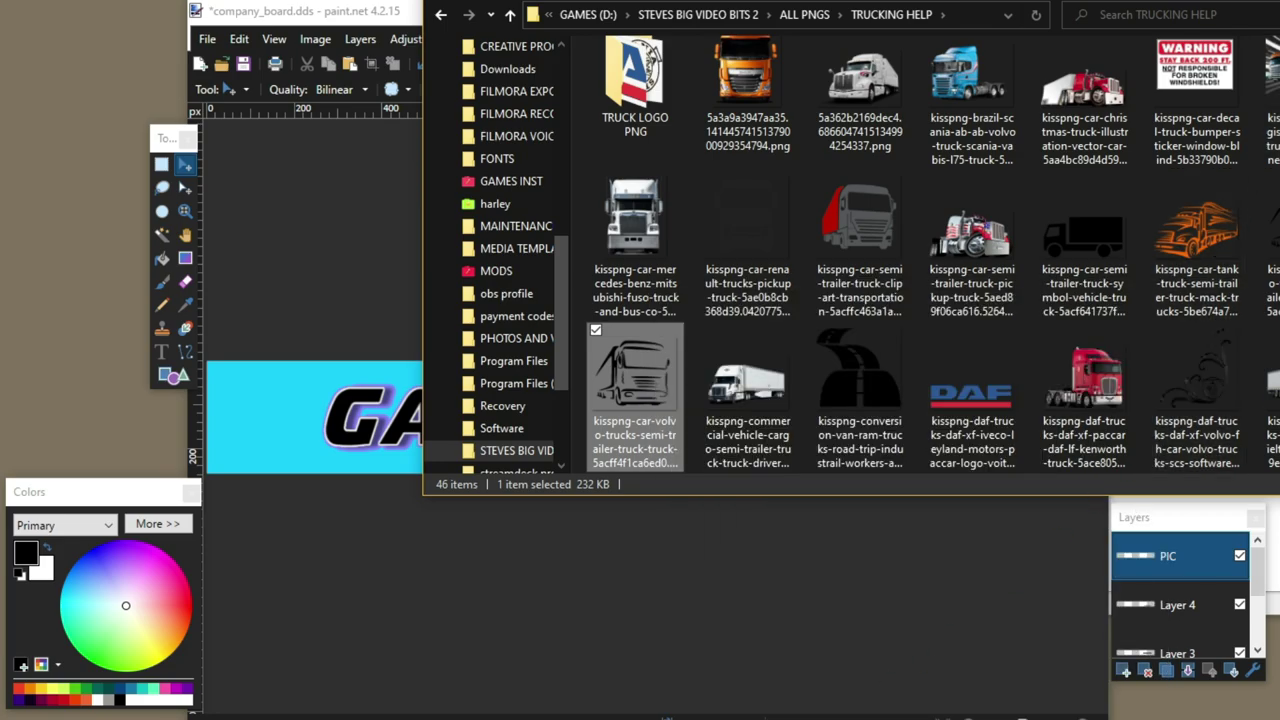
key("alt+Tab")
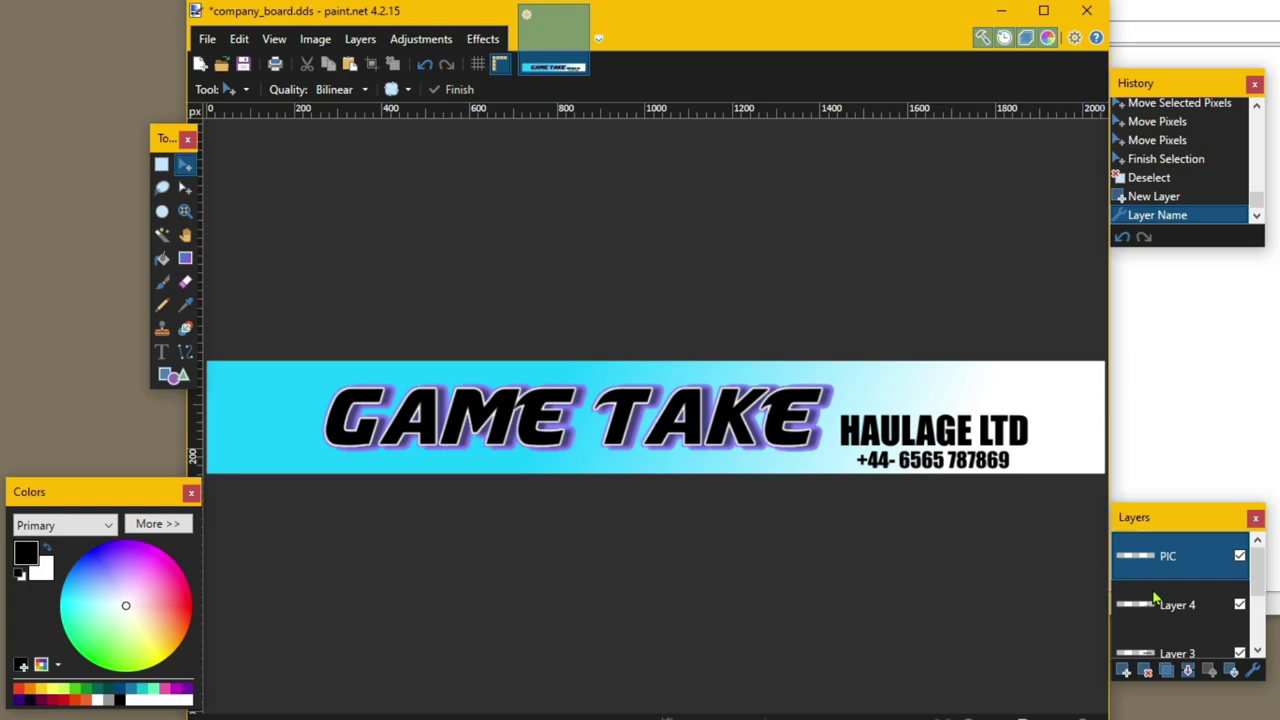
- Paste the truck outline, keeping canvas size, and place it at the banner's left end
left_click(350, 66)
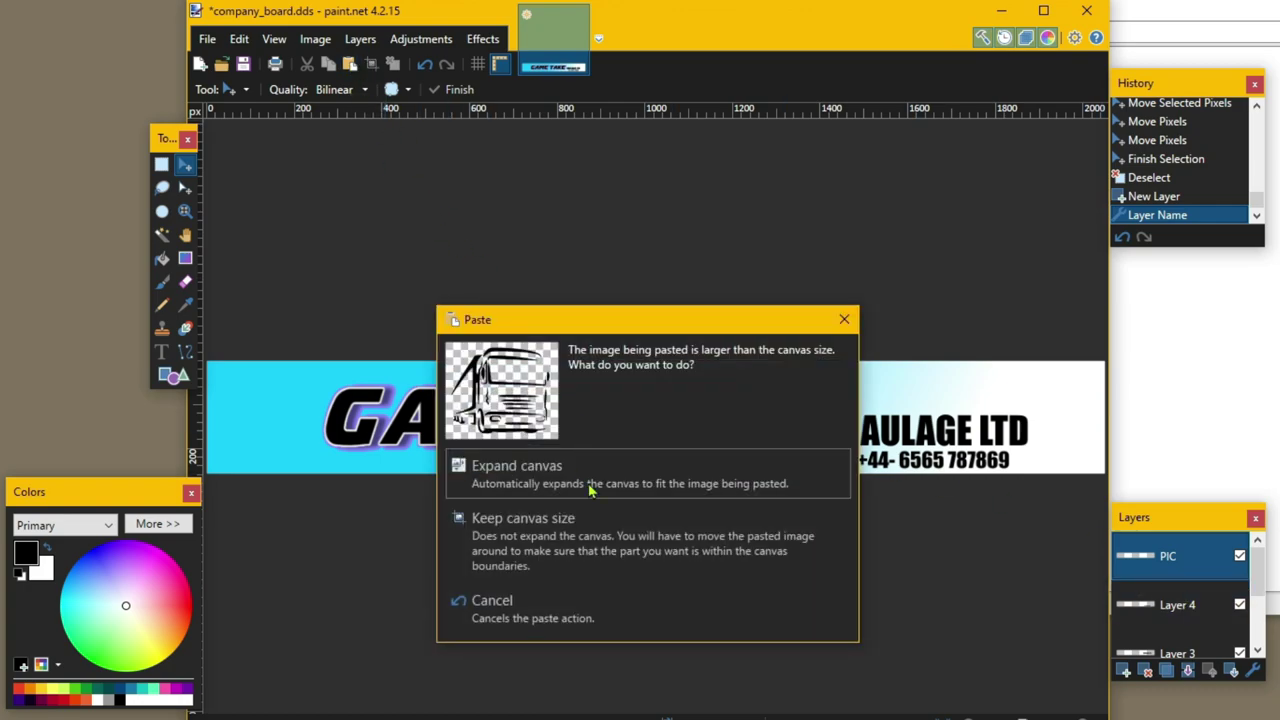
left_click(605, 545)
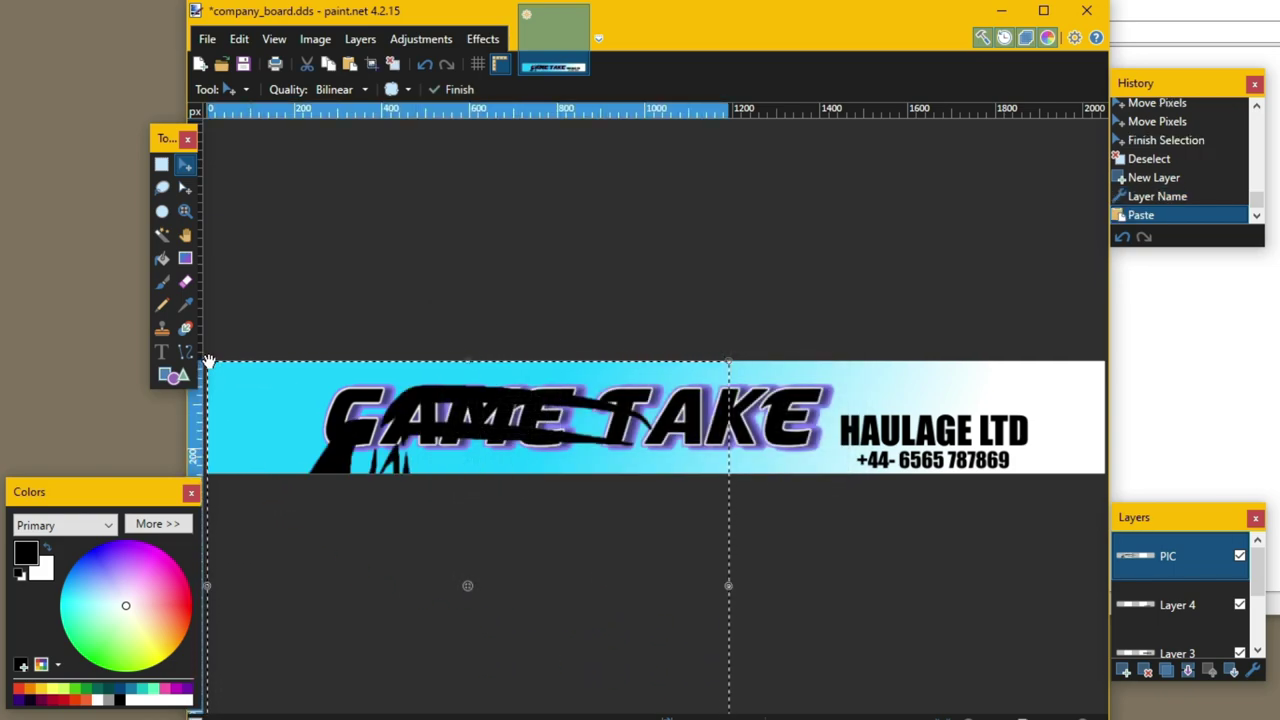
left_click_drag(208, 365, 610, 692)
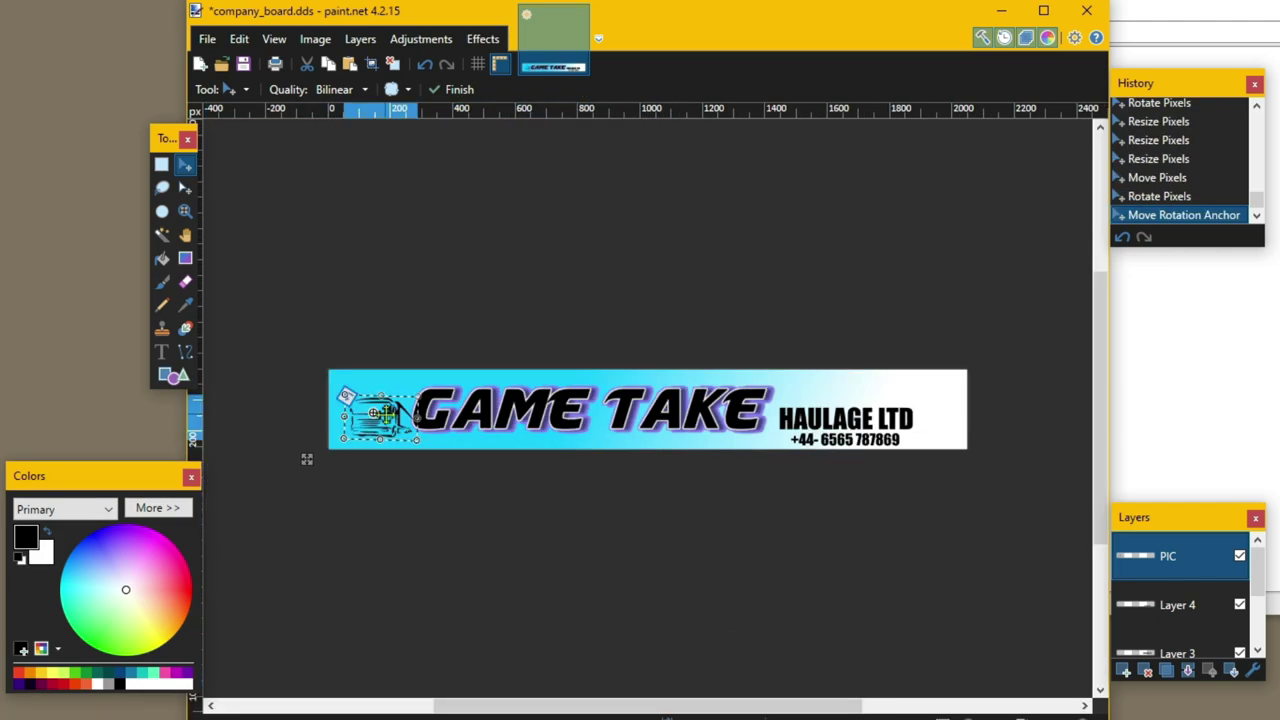
left_click_drag(379, 405, 375, 407)
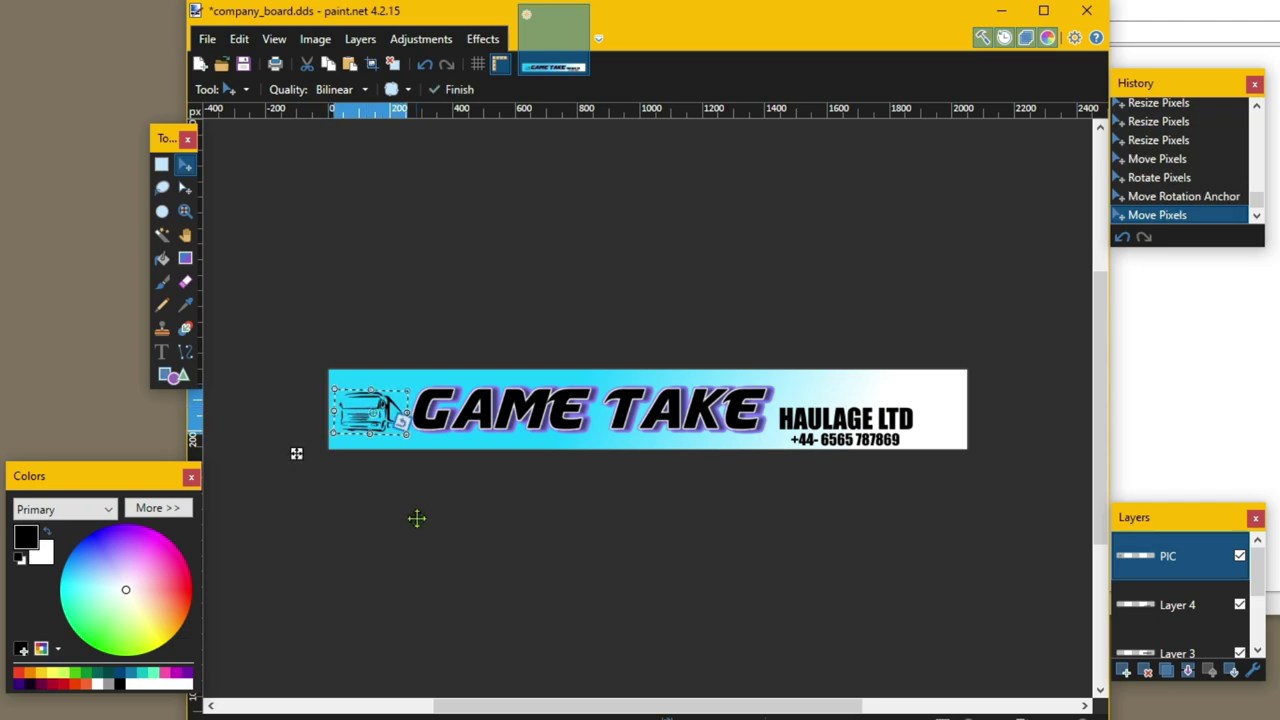
key("ctrl+d")
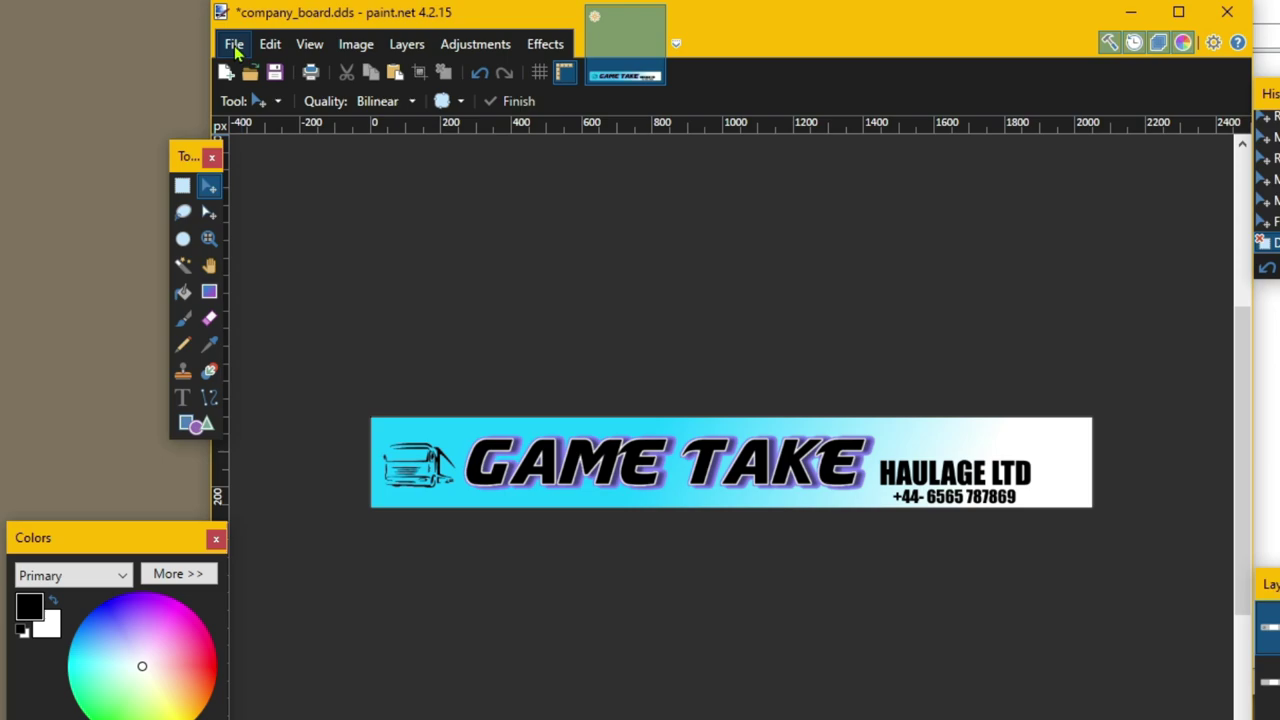
- Save as DirectDraw Surface over company_board.dds, flattening the layers, then close paint.net
left_click(234, 46)
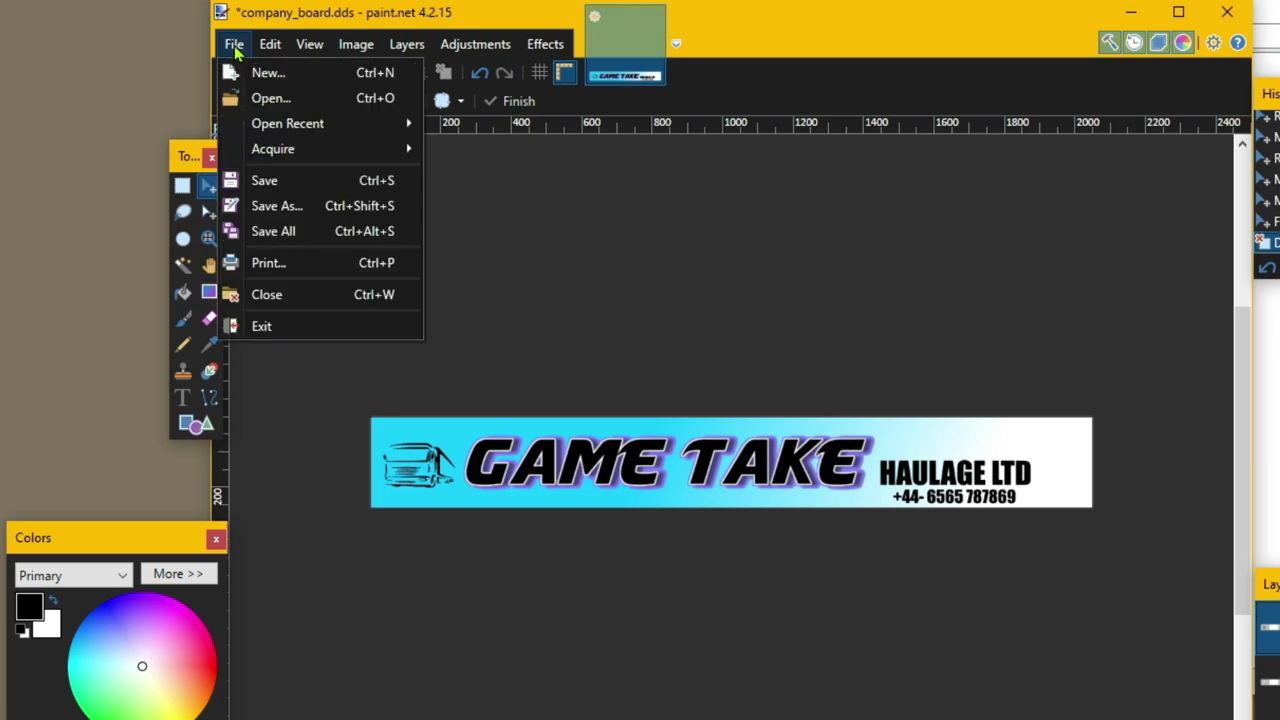
left_click(294, 210)
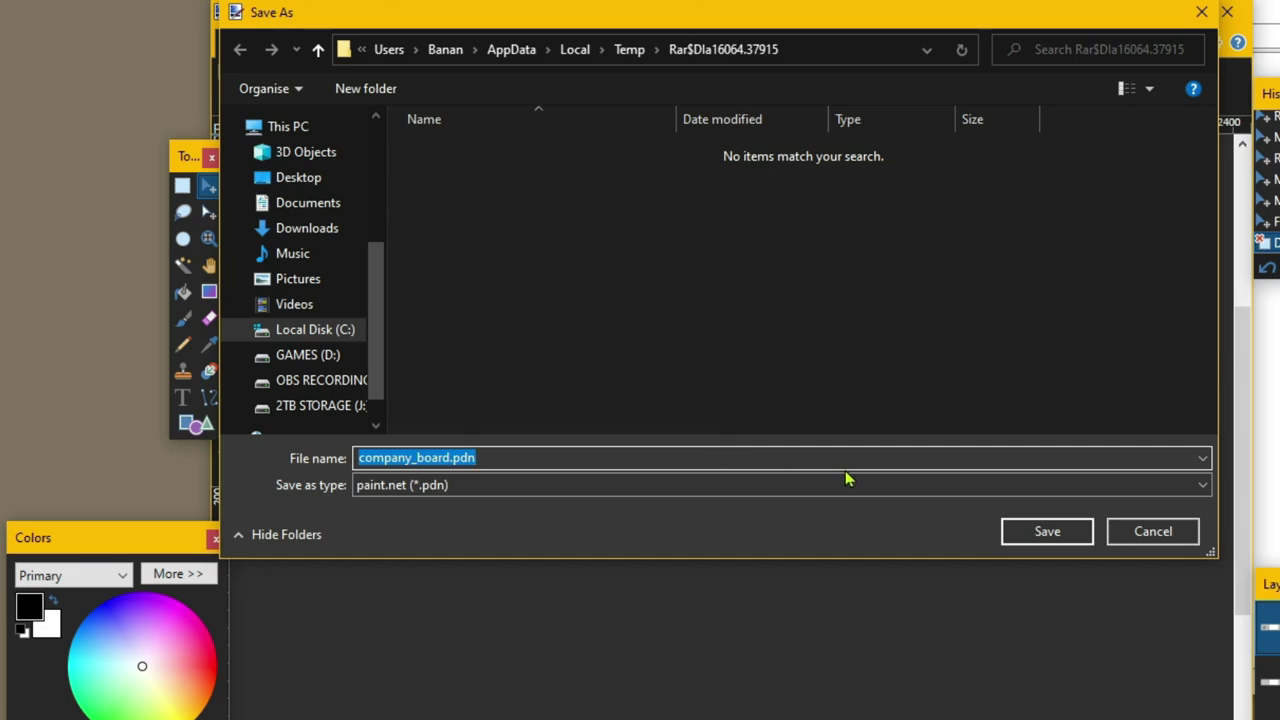
left_click(1202, 489)
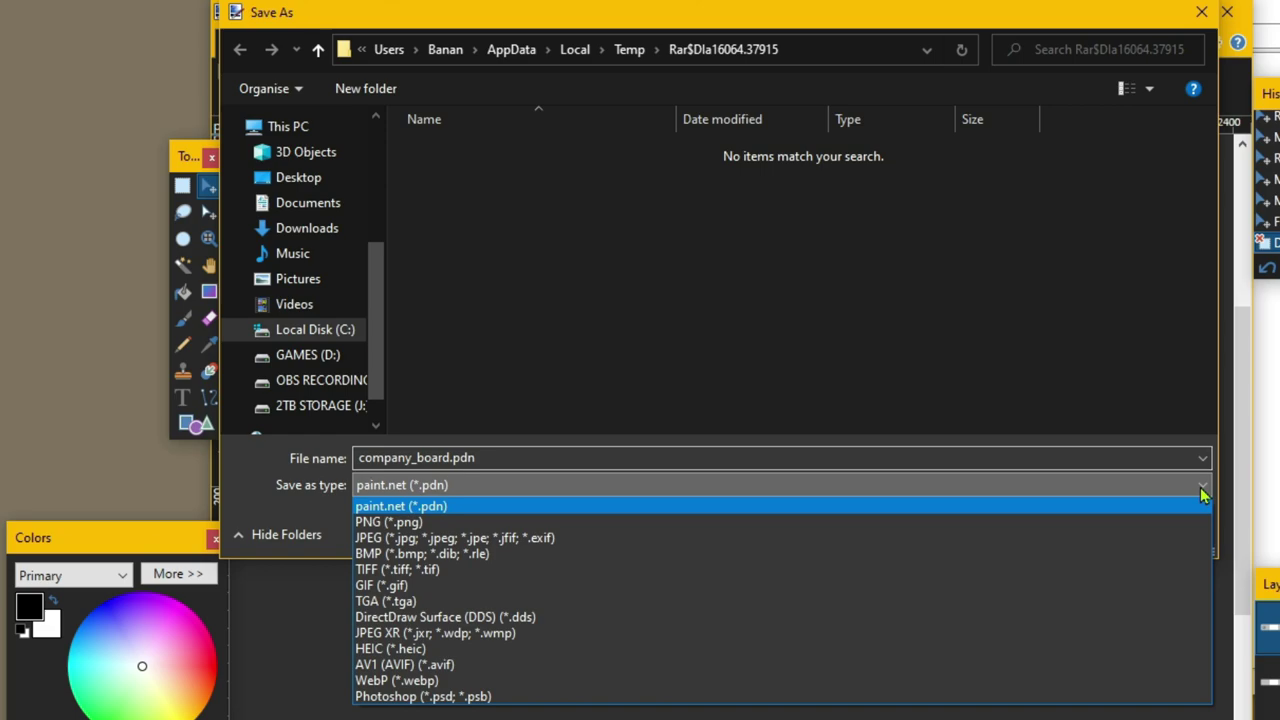
left_click(1083, 618)
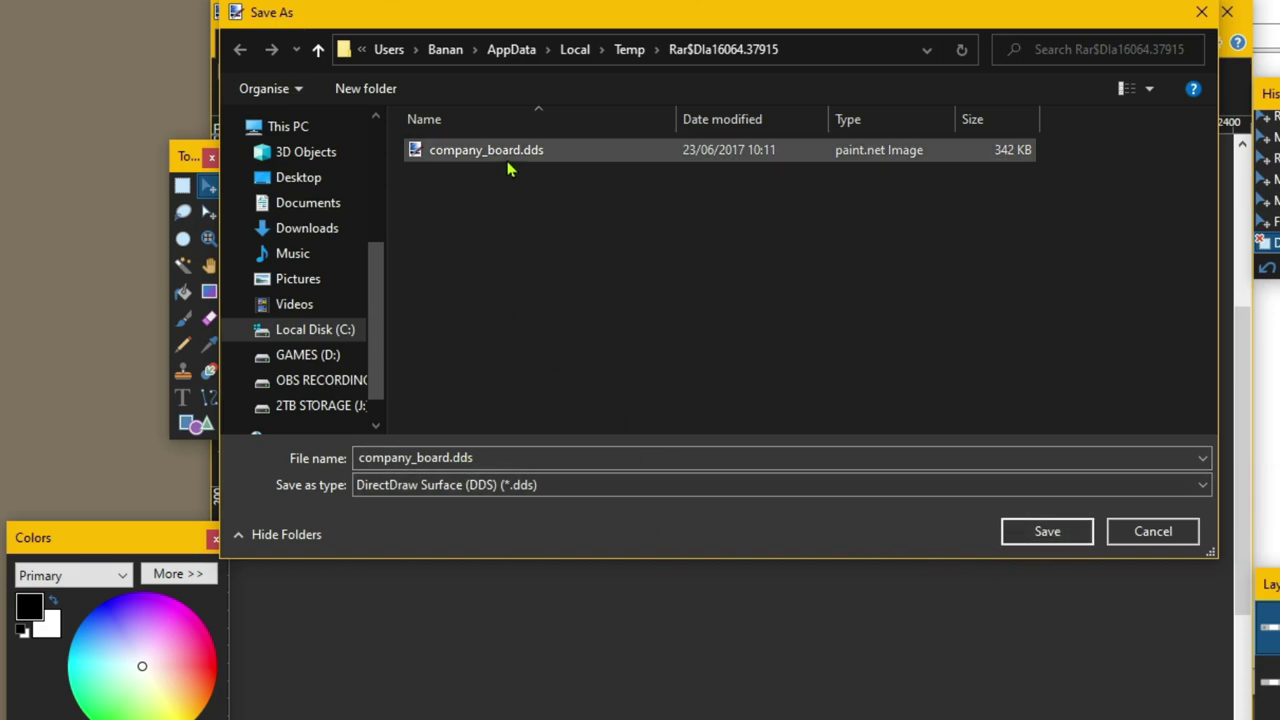
left_click(1067, 535)
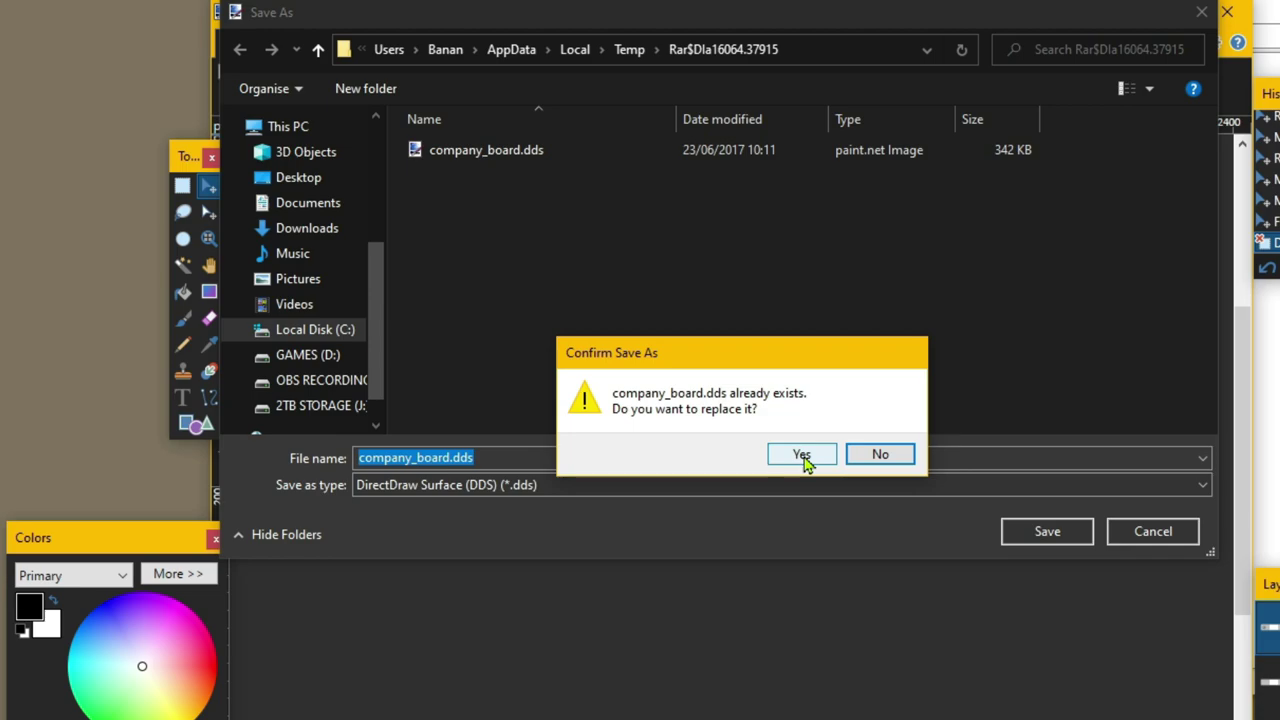
left_click(802, 456)
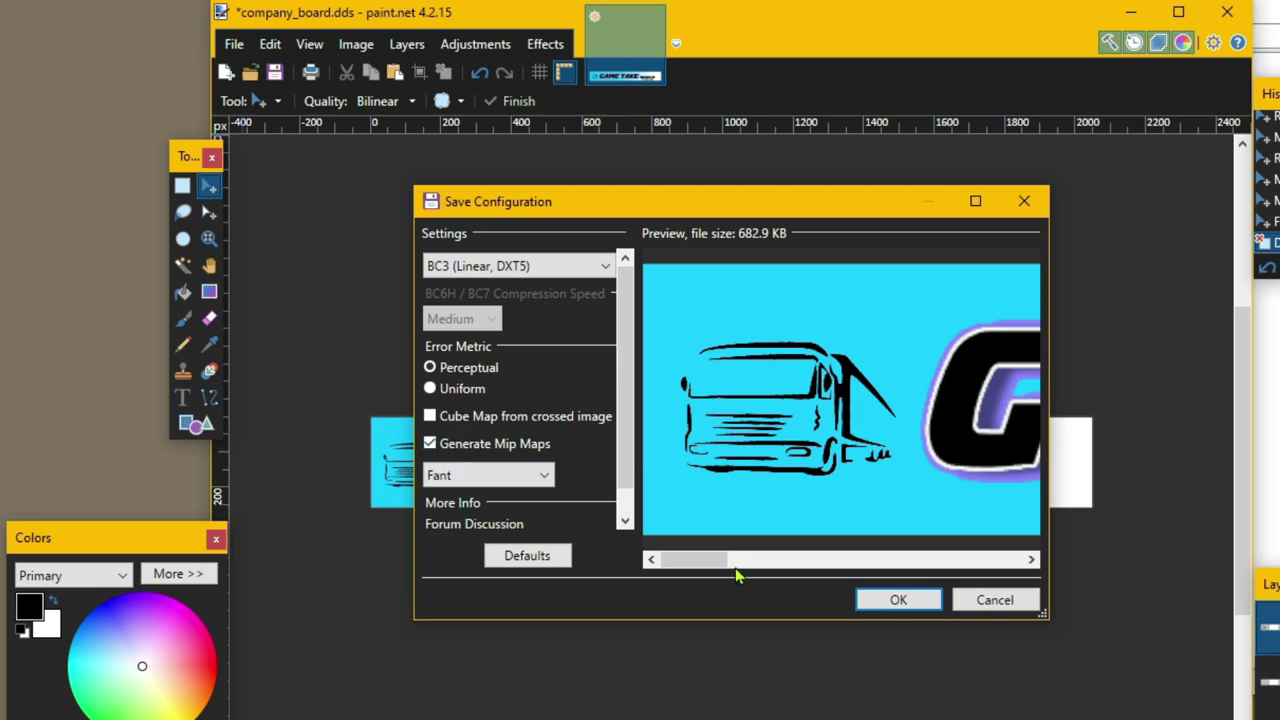
left_click(898, 600)
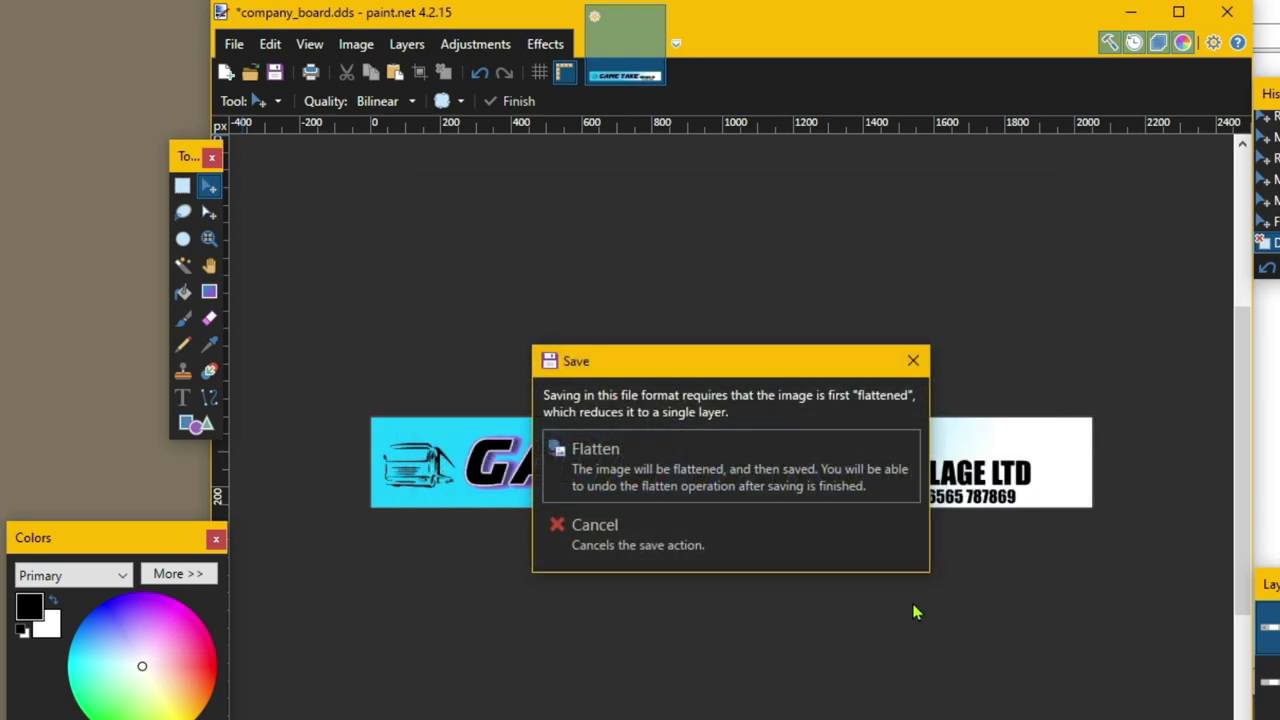
left_click(722, 473)
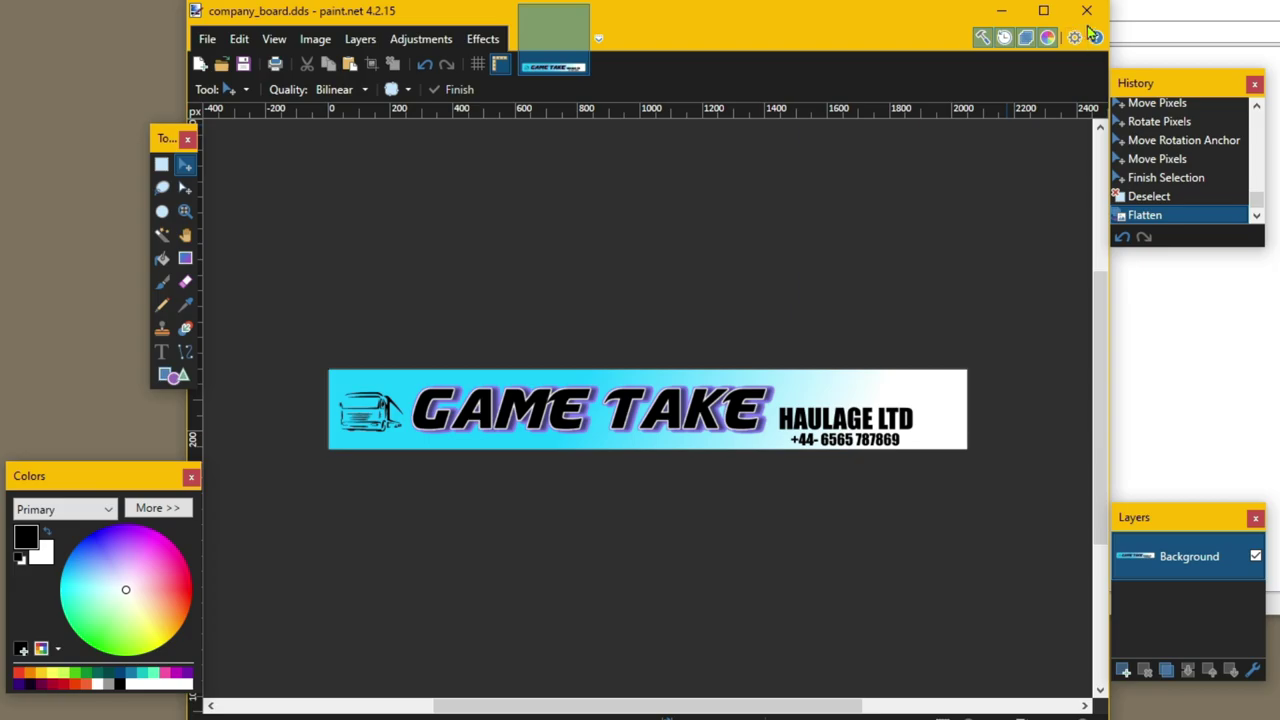
left_click(1089, 11)
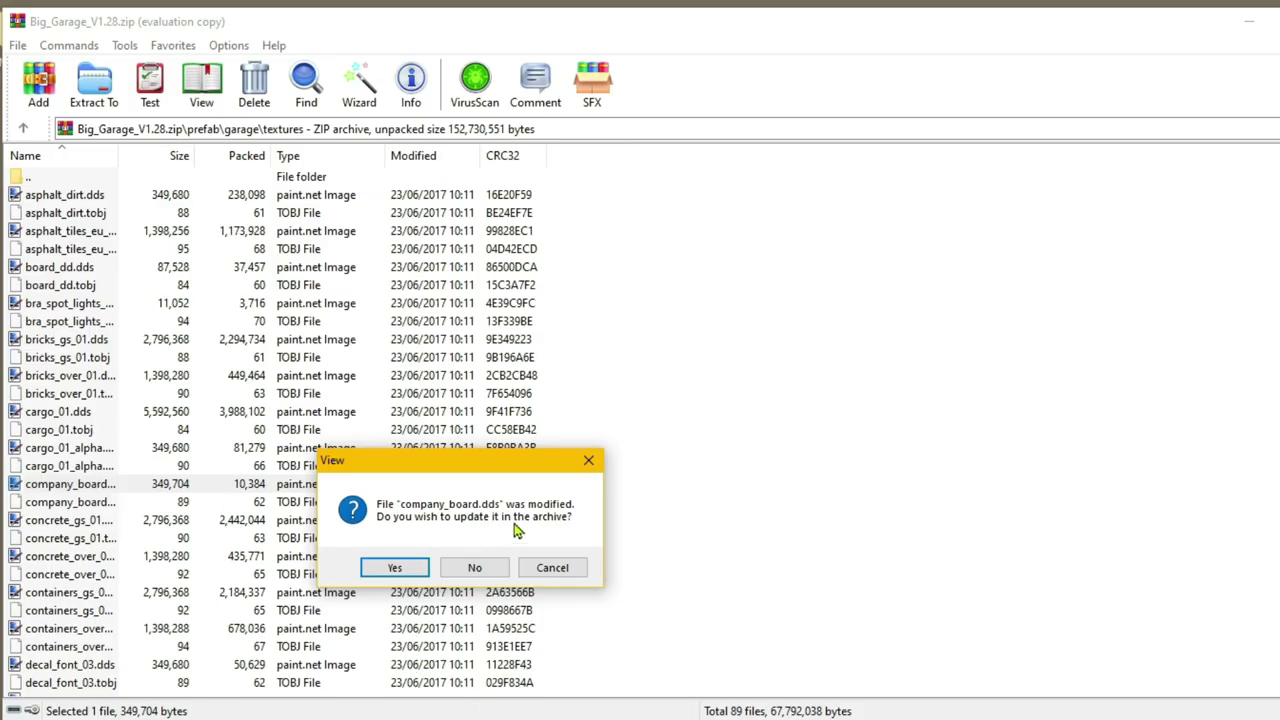
- Confirm updating the modified company_board.dds inside Big_Garage_V1.28.zip
left_click(394, 568)
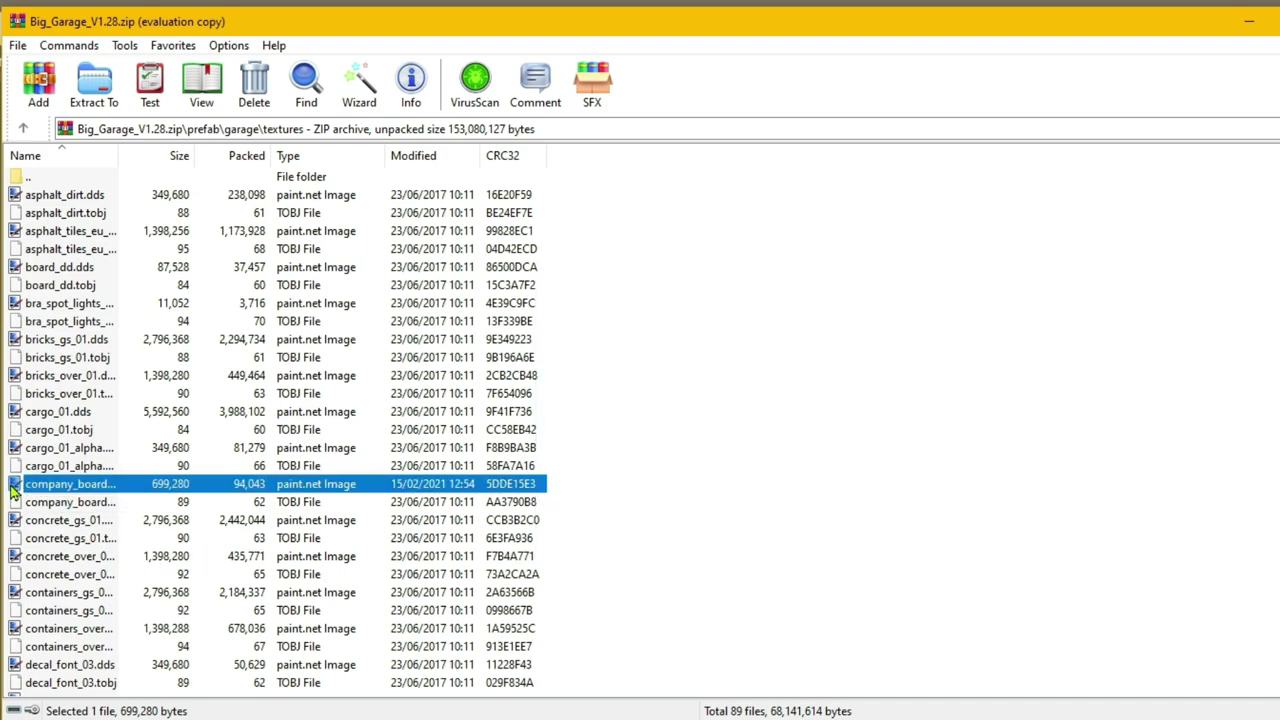
- Reopen the archived company_board.dds to verify the GAME TAKE HAULAGE LTD banner, then close paint.net and WinRAR
double_click(14, 484)
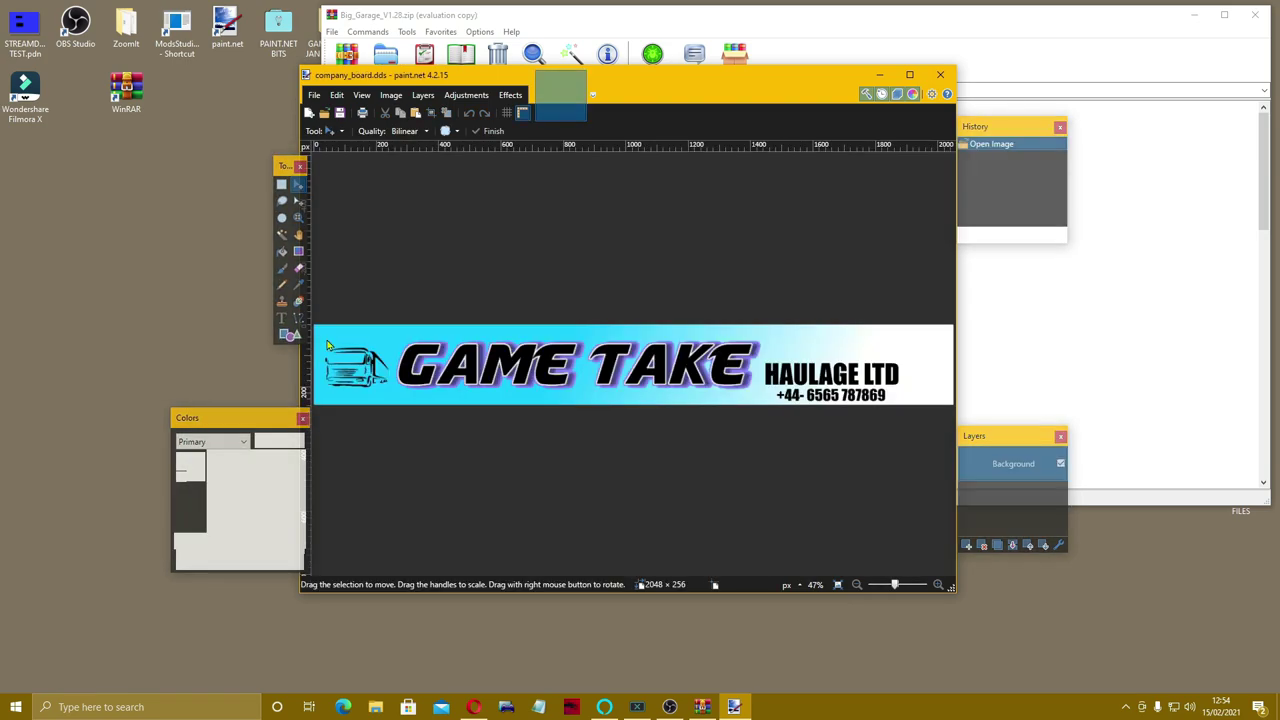
left_click(940, 76)
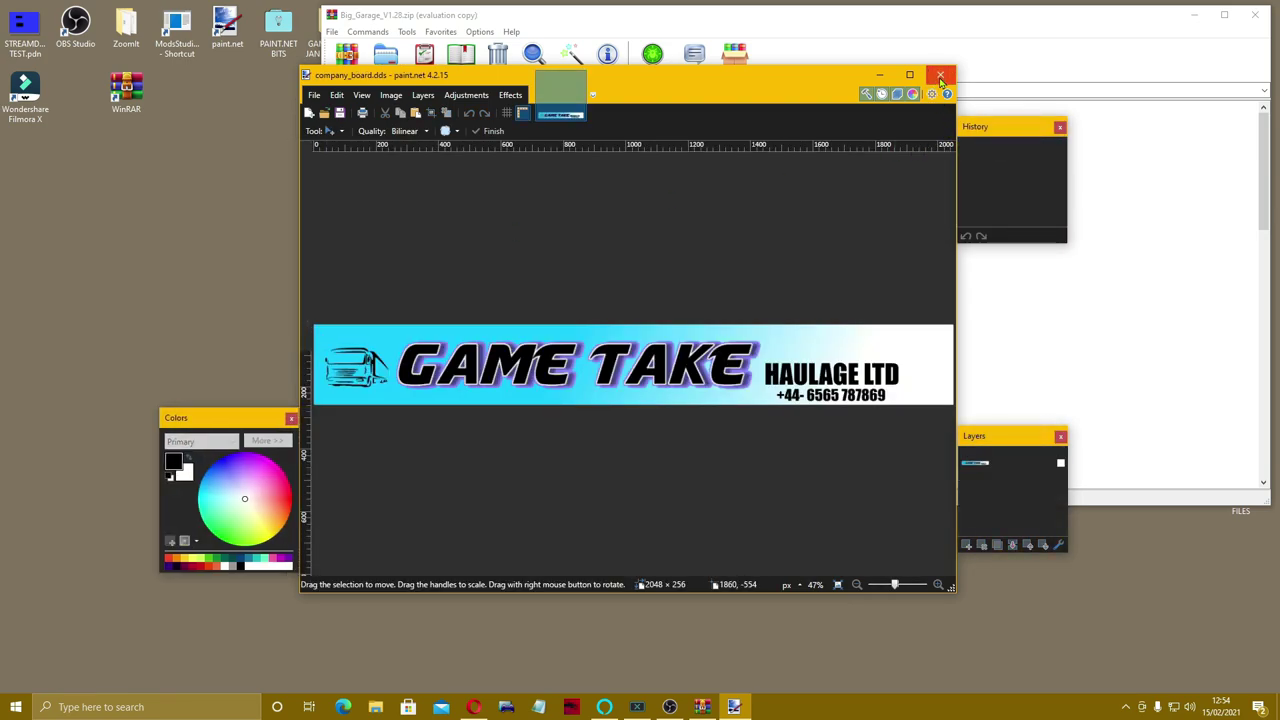
left_click(1256, 15)
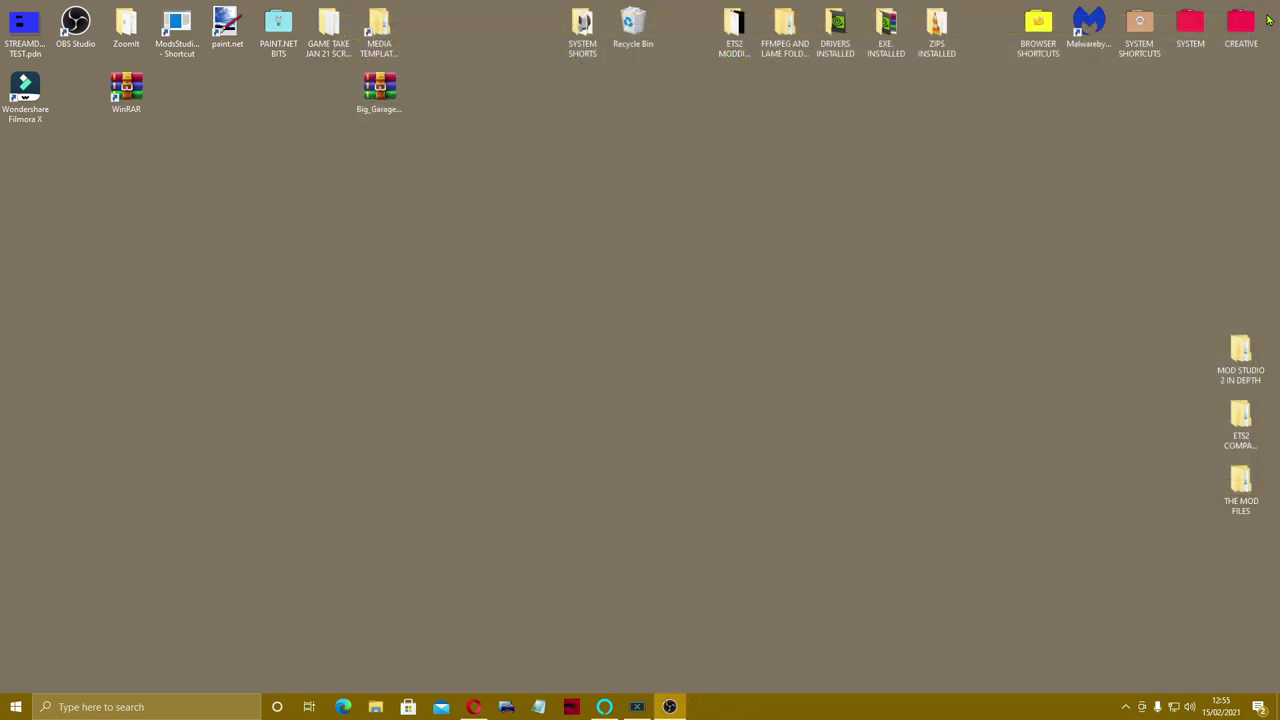